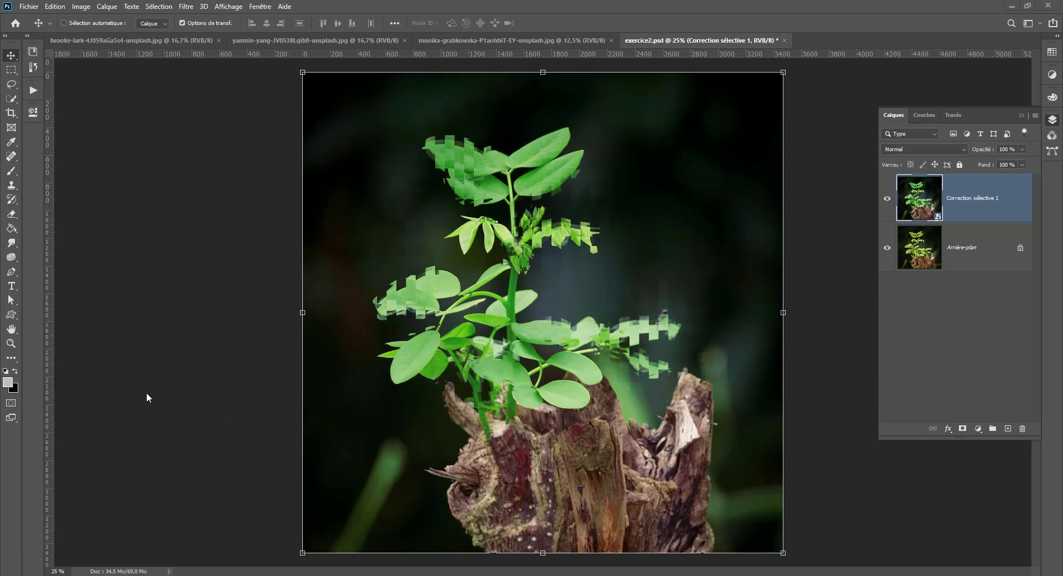
- Activate the Quick Selection tool, and open and close the contents of the Correction sélective 1 smart object
{"action": "left_click", "coordinate": [10, 100]}
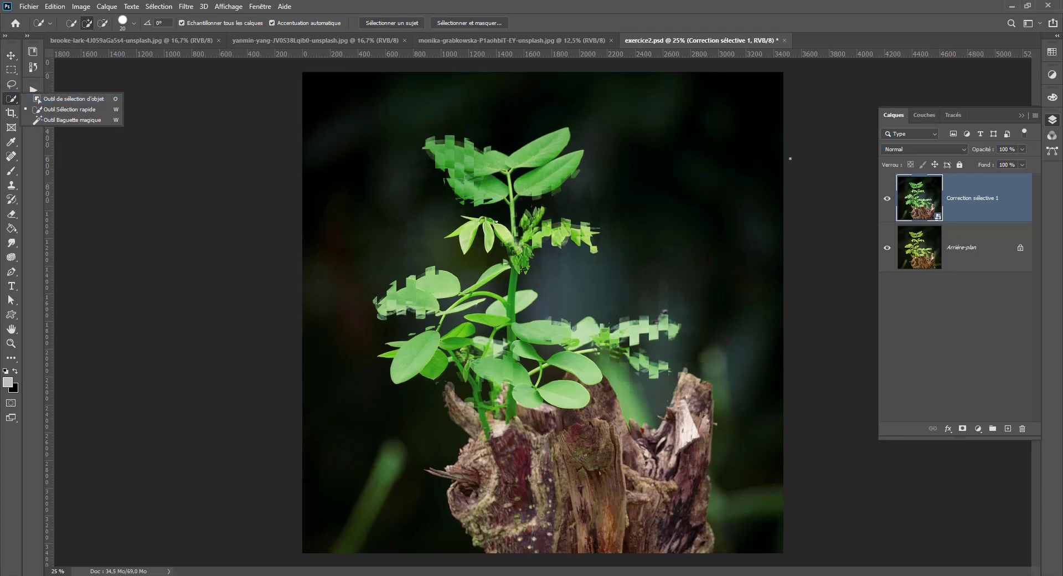
{"action": "left_click", "coordinate": [819, 159]}
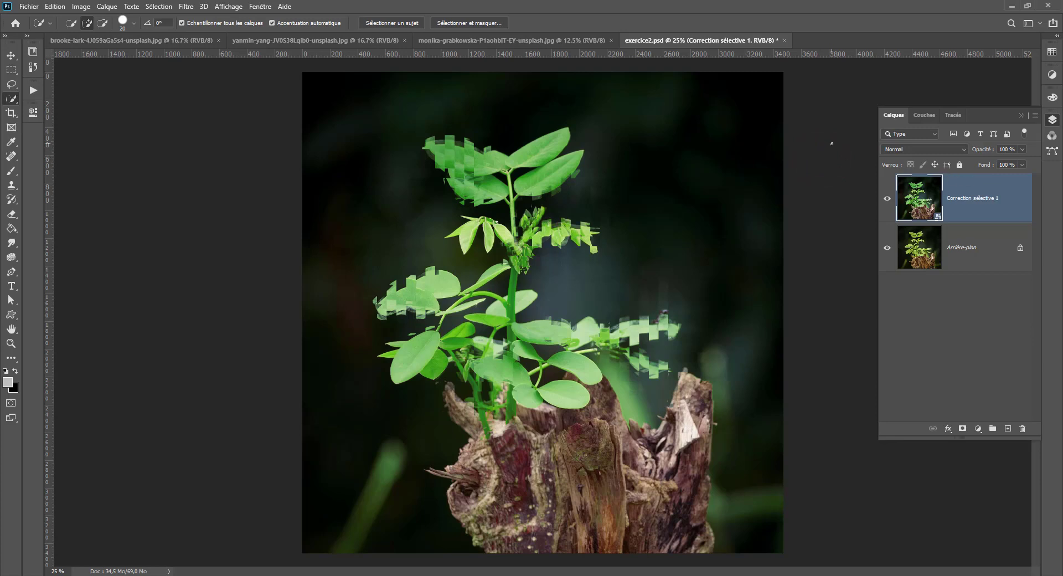
{"action": "left_click", "coordinate": [928, 209]}
{"action": "double_click", "coordinate": [928, 210]}
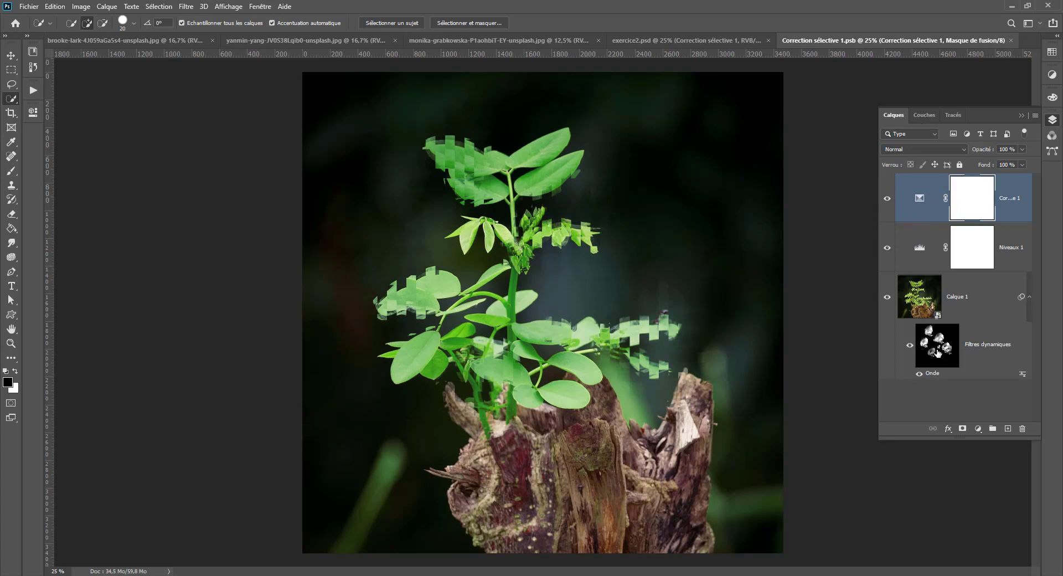
{"action": "left_click", "coordinate": [1011, 40]}
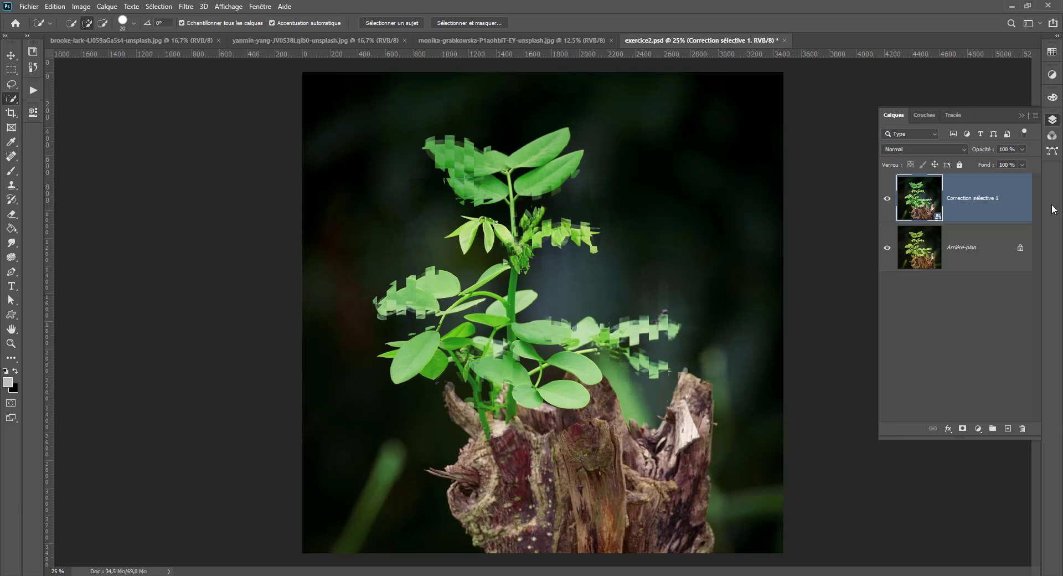
{"action": "left_click", "coordinate": [956, 192]}
{"action": "double_click", "coordinate": [956, 192]}
{"action": "left_click", "coordinate": [996, 82]}
- Open the Correction sélective 1 smart object, inspect its adjustment layers, Calque 1 and smart filters by toggling their visibility, and close it
{"action": "double_click", "coordinate": [902, 191]}
{"action": "left_click", "coordinate": [887, 197]}
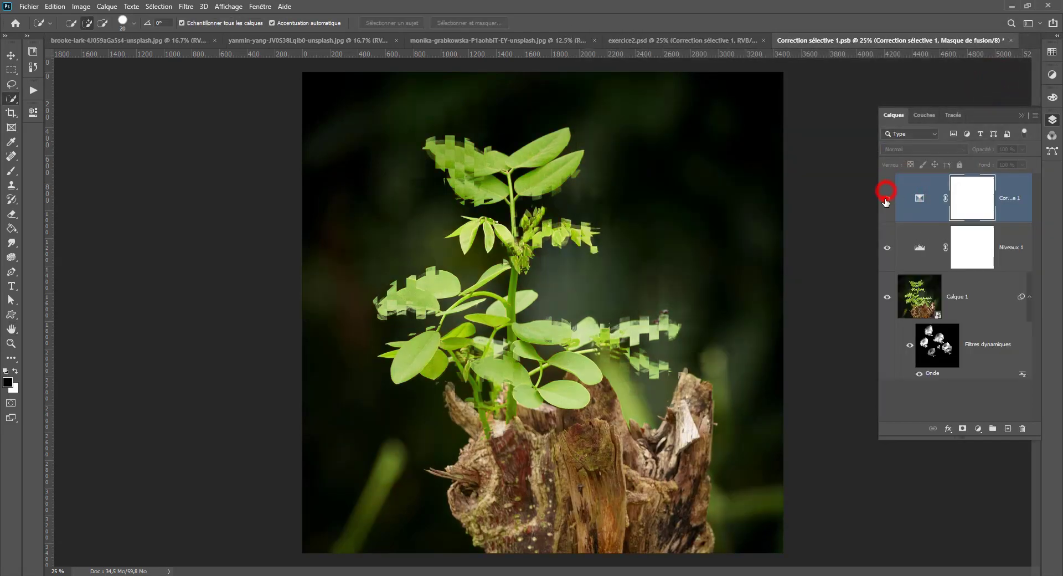
{"action": "left_click", "coordinate": [887, 197]}
{"action": "left_click", "coordinate": [887, 247]}
{"action": "left_click", "coordinate": [887, 248]}
{"action": "left_click", "coordinate": [885, 301]}
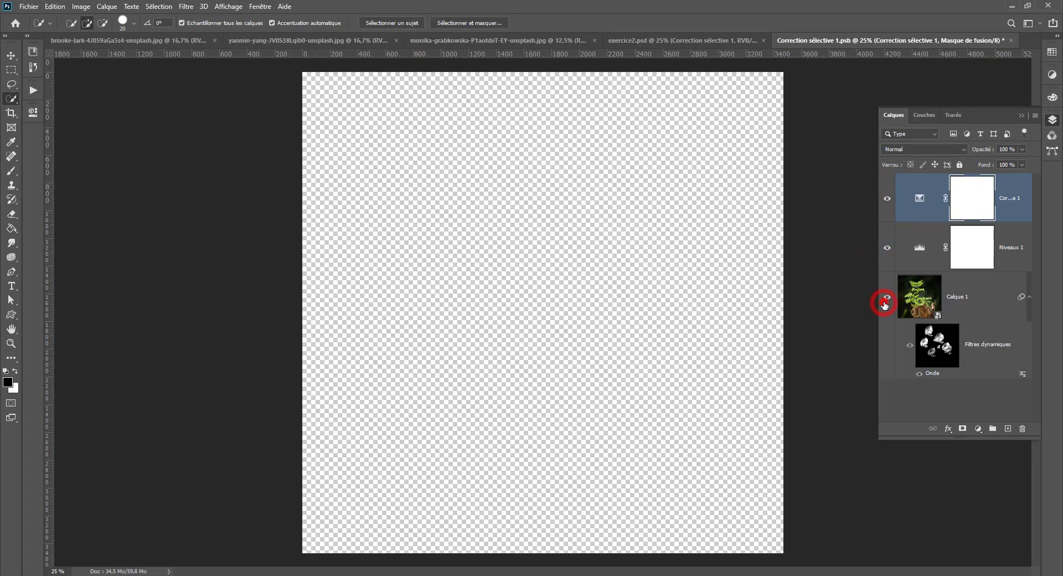
{"action": "left_click", "coordinate": [885, 301]}
{"action": "left_click", "coordinate": [908, 347]}
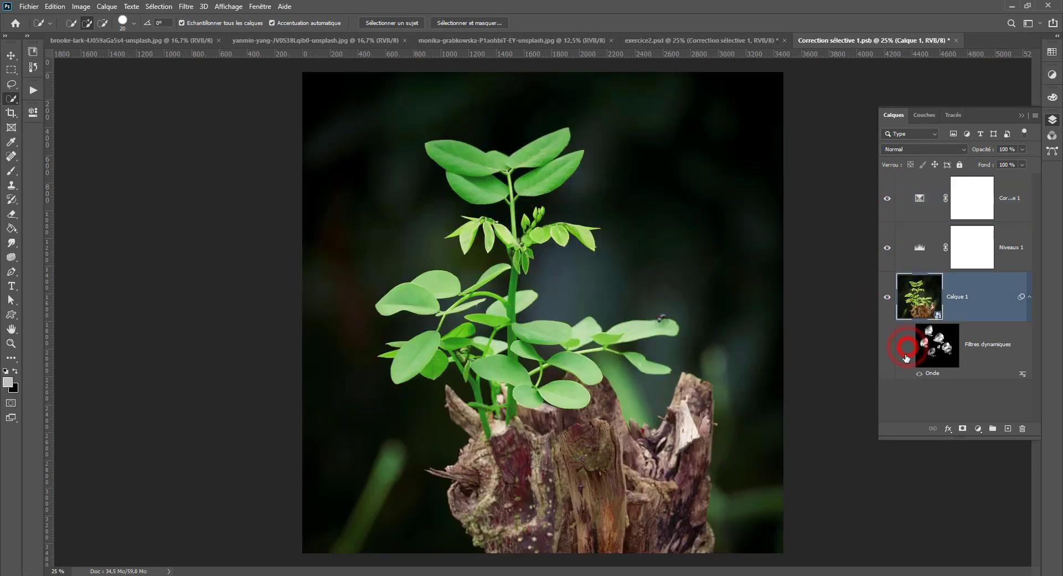
{"action": "left_click", "coordinate": [909, 345]}
{"action": "left_click", "coordinate": [956, 41]}
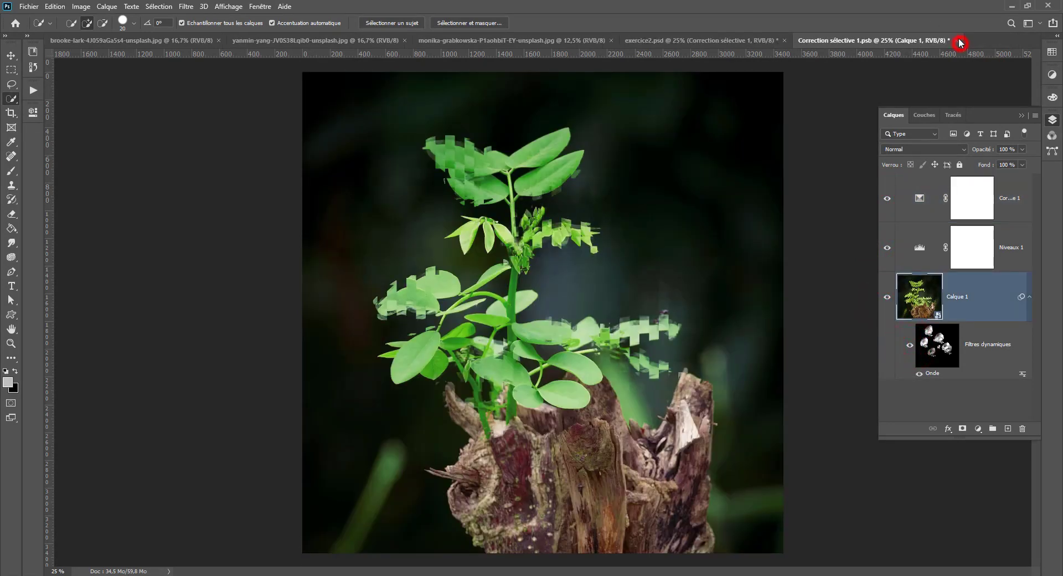
{"action": "left_click", "coordinate": [547, 218]}
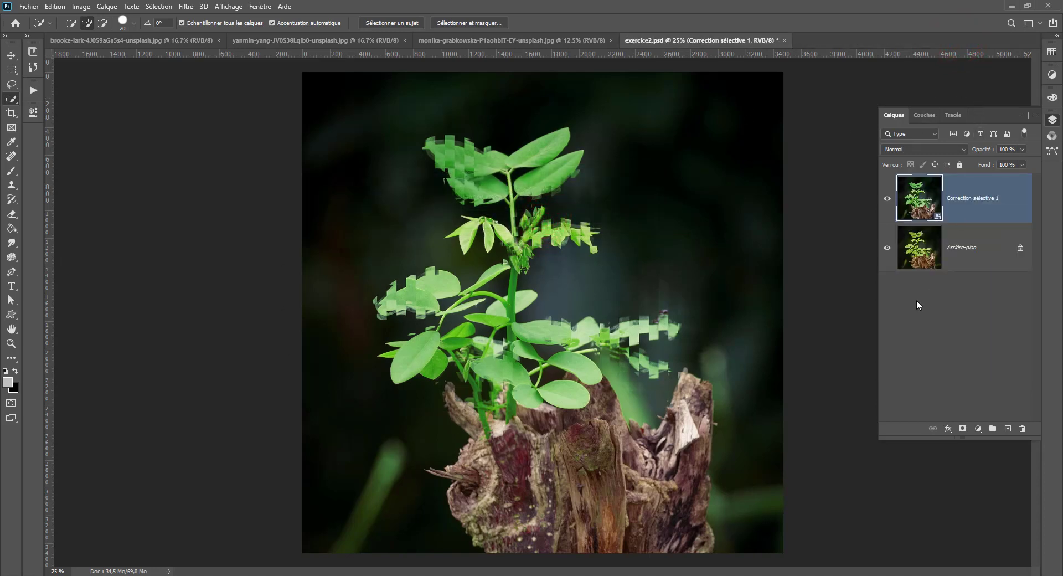
- Convert the Correction sélective 1 smart object back into layers and expand the resulting group
{"action": "right_click", "coordinate": [967, 200]}
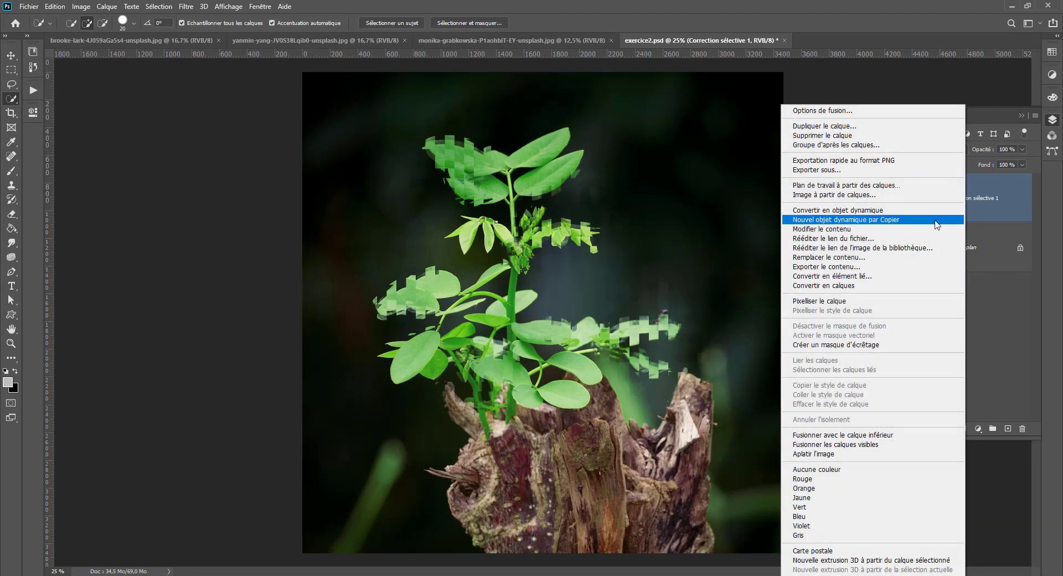
{"action": "left_click", "coordinate": [855, 286]}
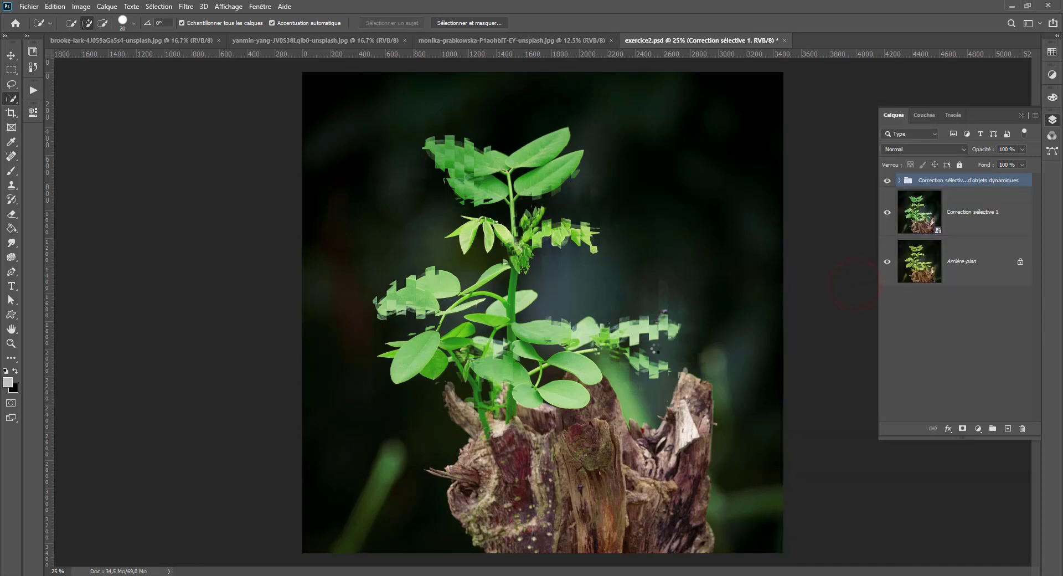
{"action": "left_click", "coordinate": [900, 181]}
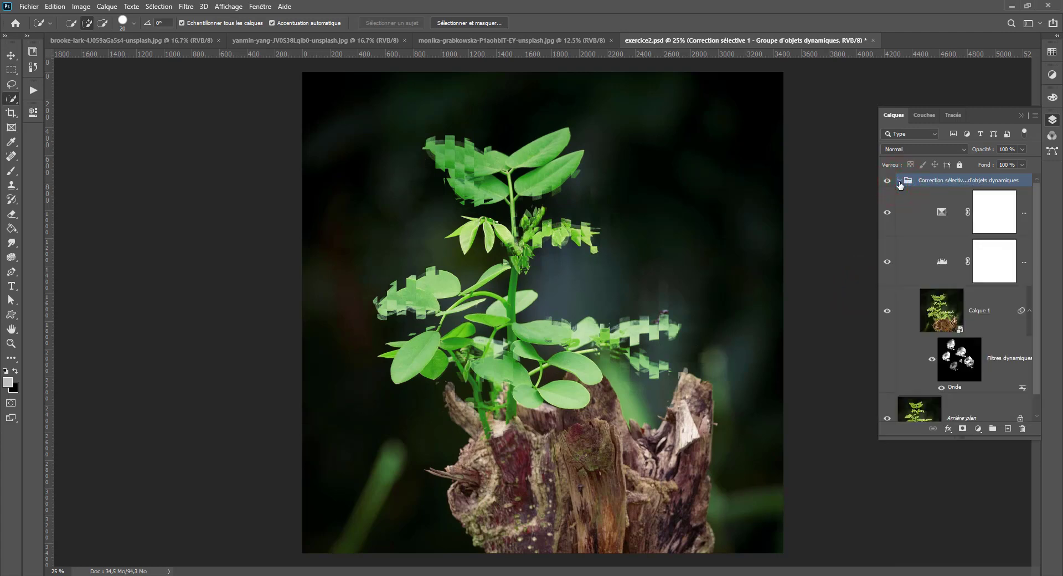
{"action": "scroll", "coordinate": [928, 334], "scroll_direction": "down", "scroll_amount": 2}
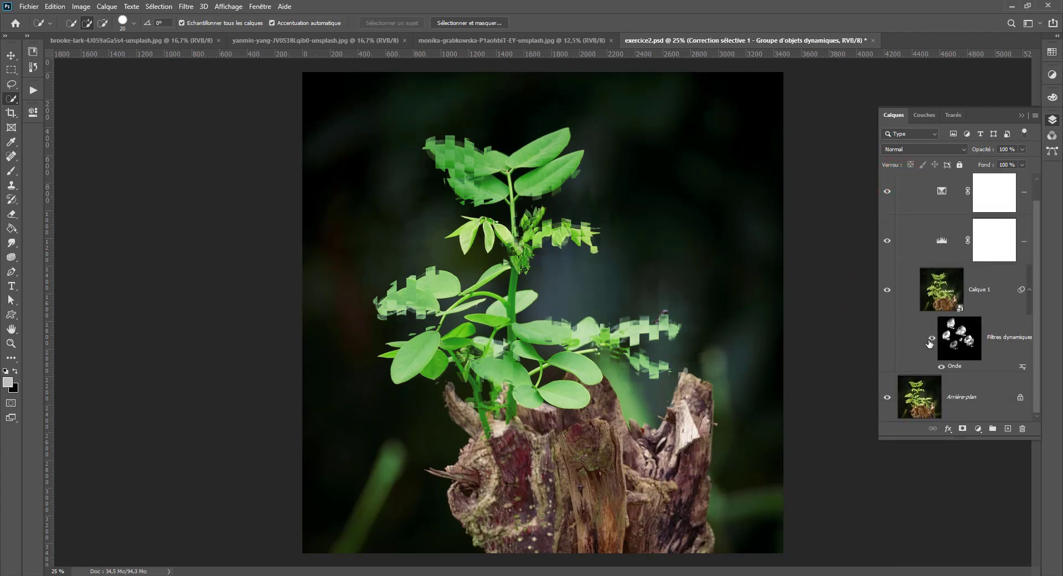
- Switch Calque 1's visibility off and on inside the group, and collapse the group
{"action": "left_click", "coordinate": [887, 289]}
{"action": "left_click", "coordinate": [887, 289]}
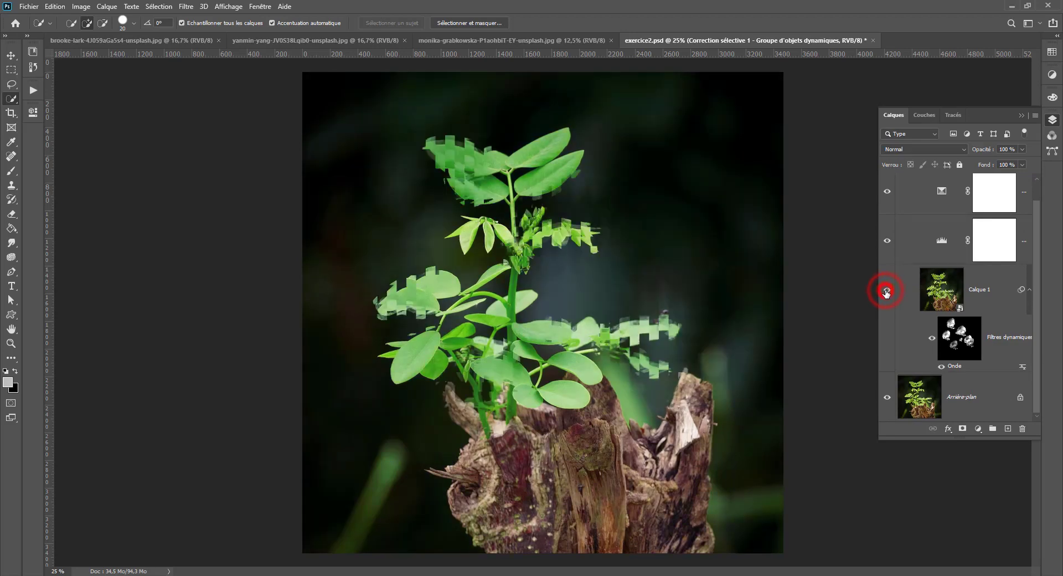
{"action": "scroll", "coordinate": [915, 209], "scroll_direction": "up", "scroll_amount": 2}
{"action": "left_click", "coordinate": [900, 181]}
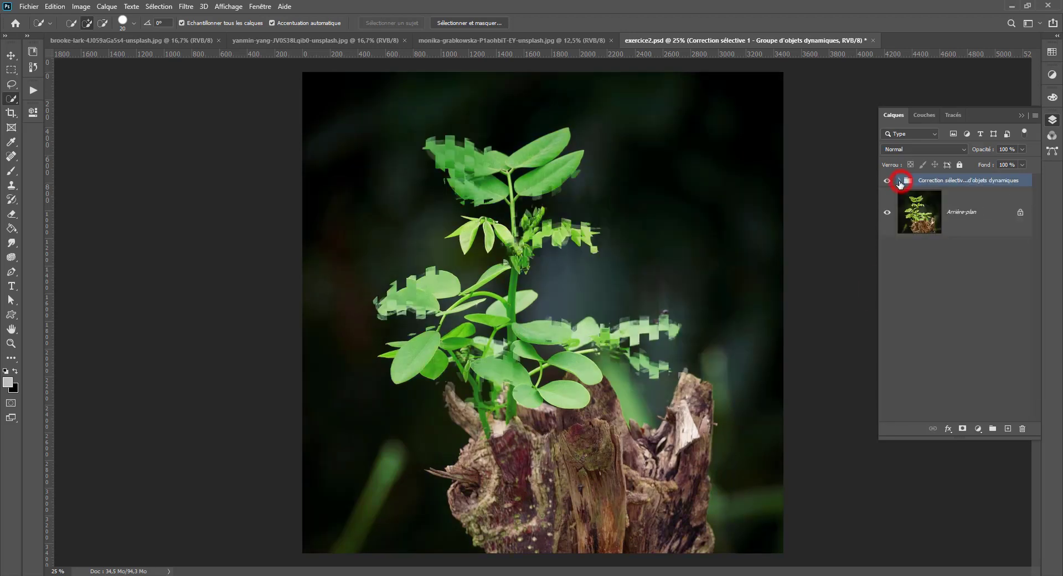
- Convert the Correction sélective 1 layer group into a smart object, and open and close its contents
{"action": "right_click", "coordinate": [948, 179]}
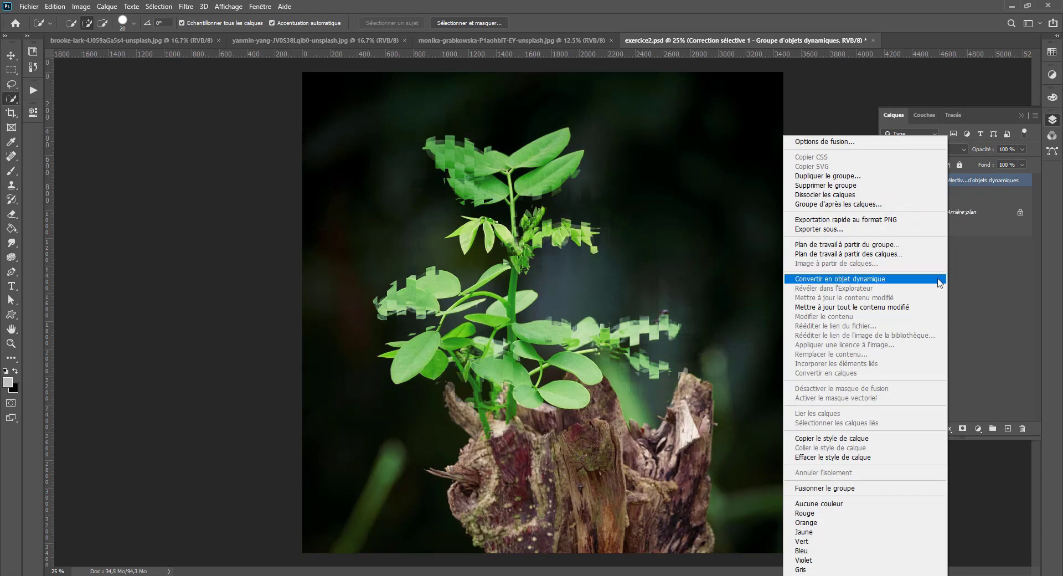
{"action": "left_click", "coordinate": [890, 279]}
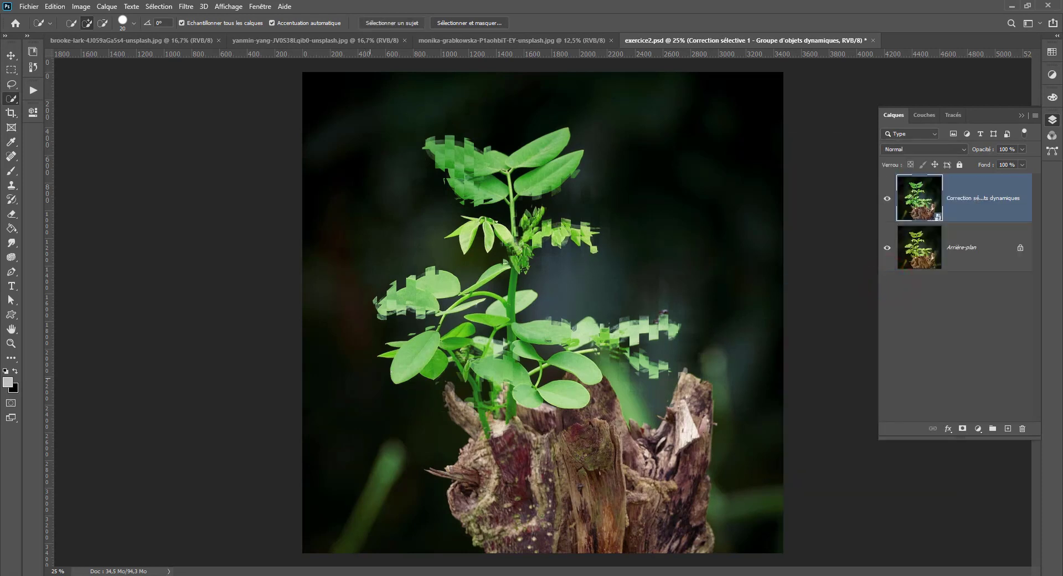
{"action": "double_click", "coordinate": [919, 199]}
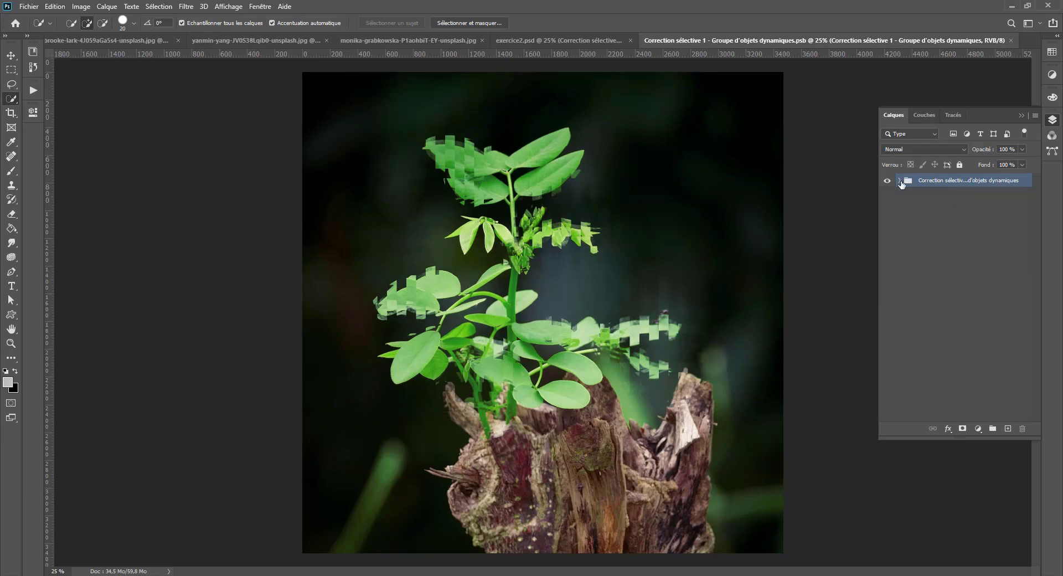
{"action": "double_click", "coordinate": [899, 181]}
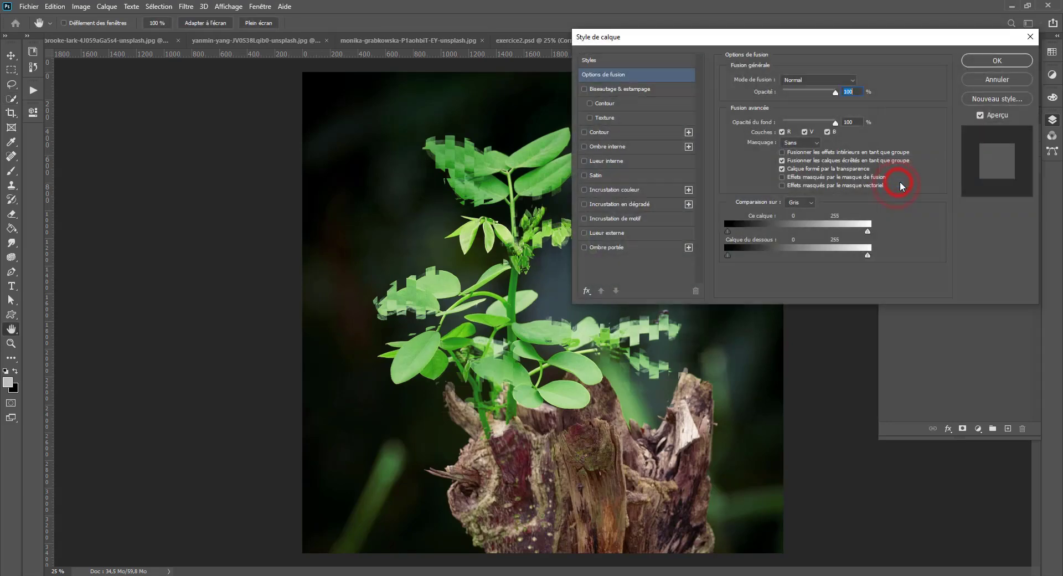
{"action": "left_click", "coordinate": [988, 82]}
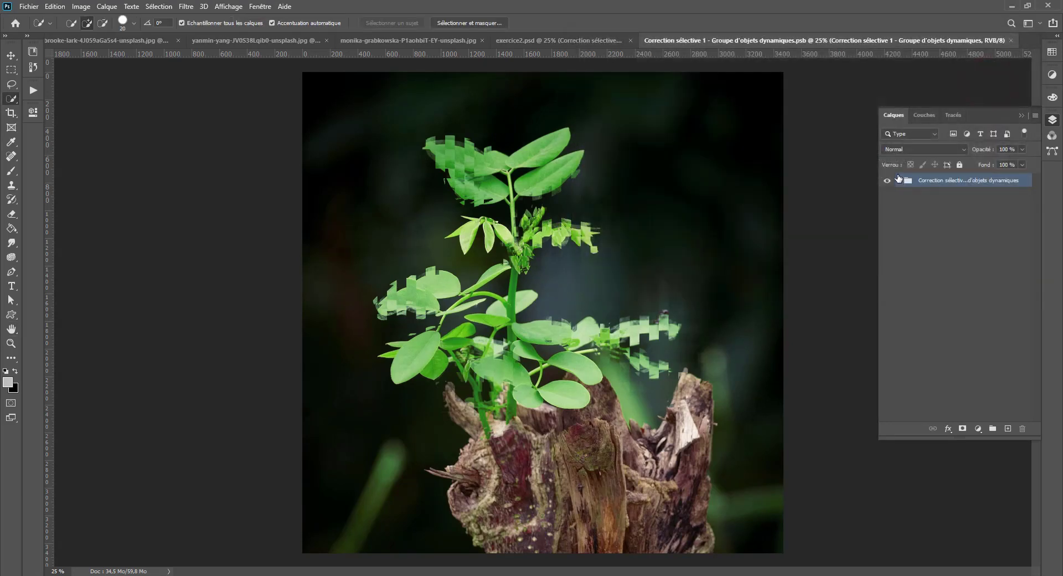
{"action": "left_click", "coordinate": [1010, 40]}
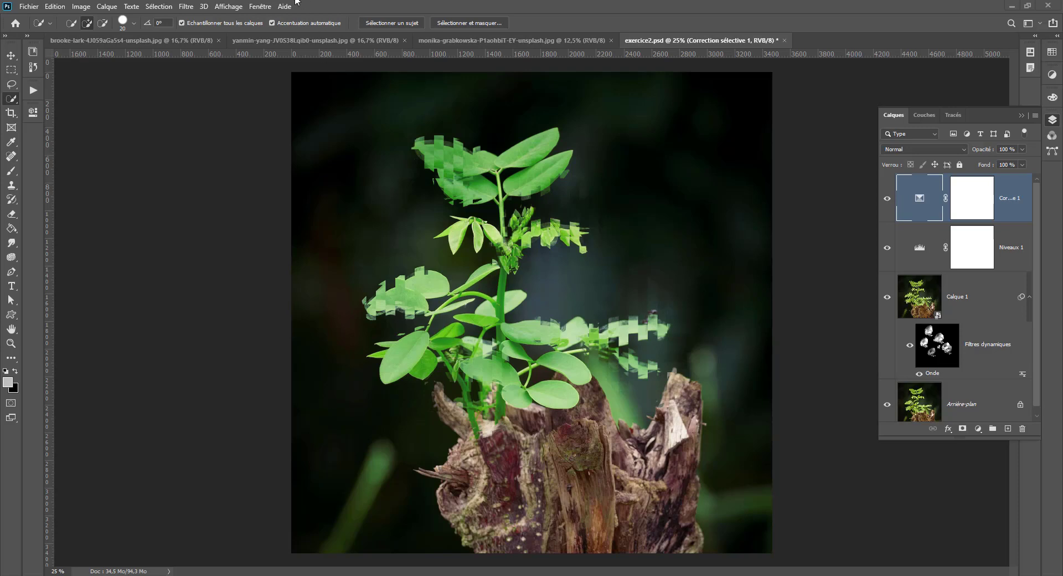
- Show the Touches de modification panel and test its Maj, Ctrl and Alt toggles on and off
{"action": "left_click", "coordinate": [260, 7]}
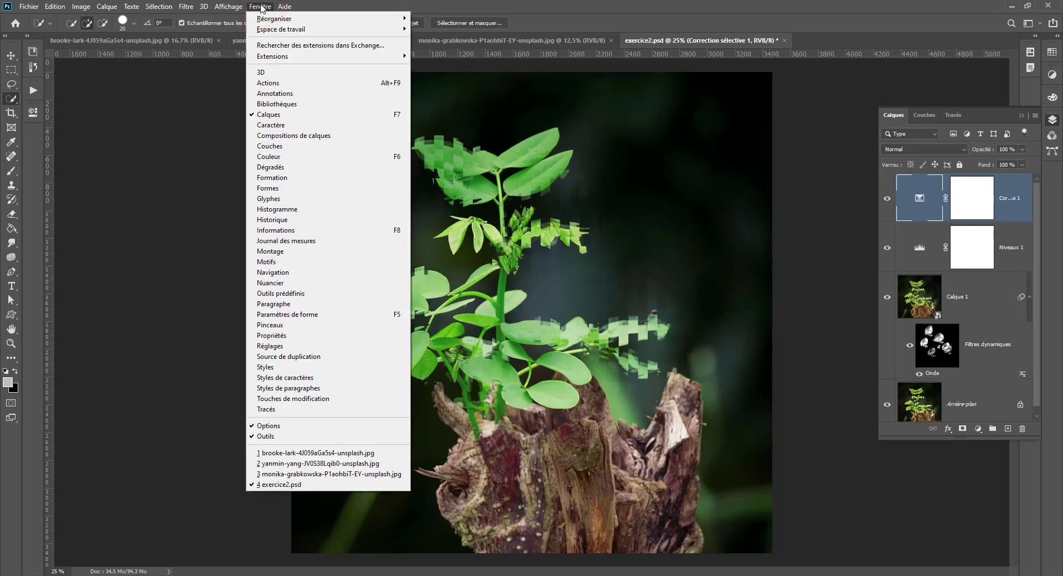
{"action": "left_click", "coordinate": [288, 399]}
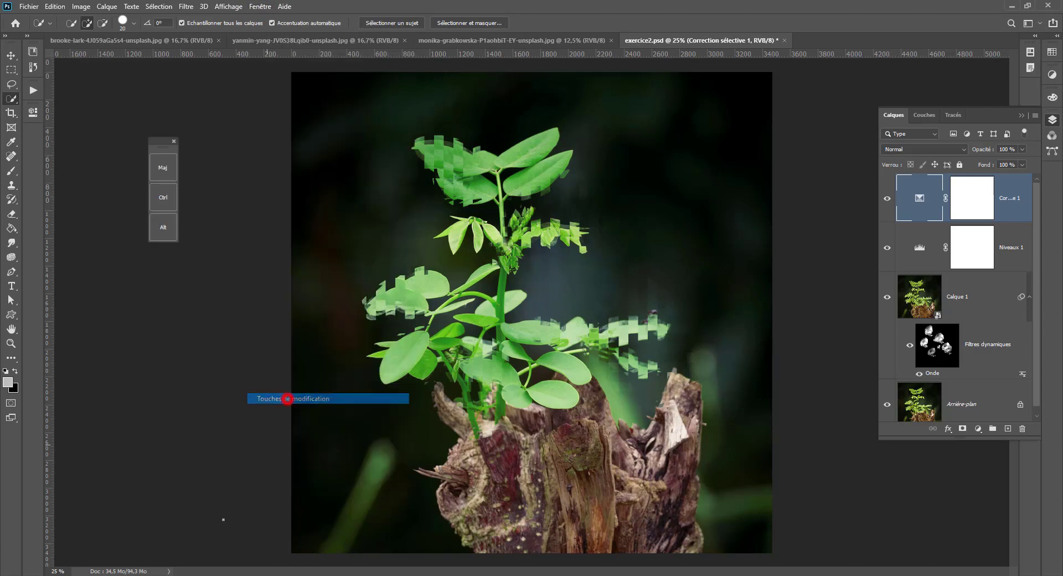
{"action": "left_click", "coordinate": [164, 168]}
{"action": "left_click", "coordinate": [158, 205]}
{"action": "left_click", "coordinate": [158, 230]}
{"action": "left_click", "coordinate": [160, 219]}
{"action": "left_click", "coordinate": [163, 197]}
{"action": "left_click", "coordinate": [166, 173]}
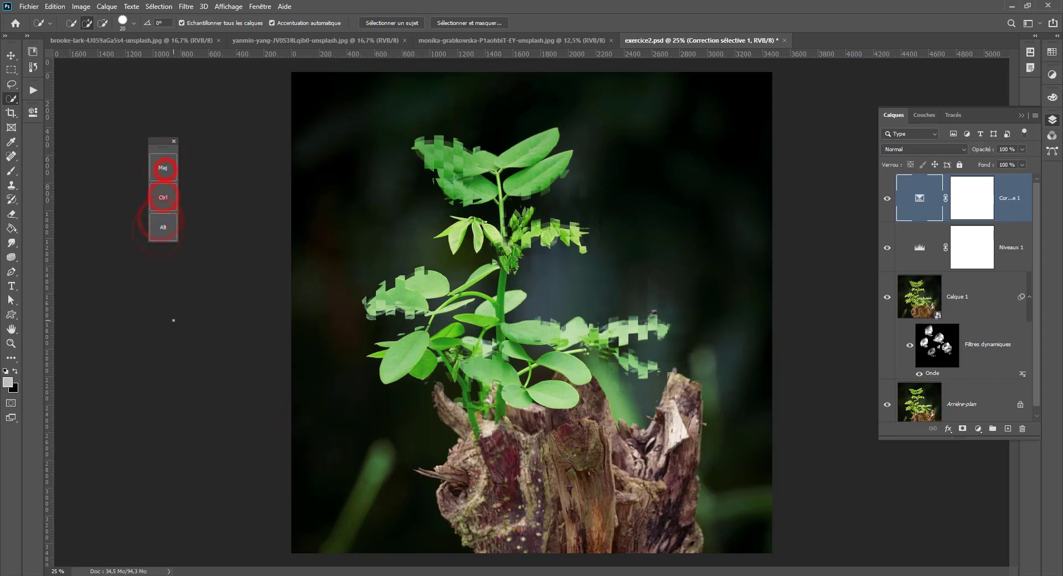
- Load Calque 1's smart filter mask as a selection by means of the on-screen Ctrl modifier
{"action": "left_click", "coordinate": [165, 197]}
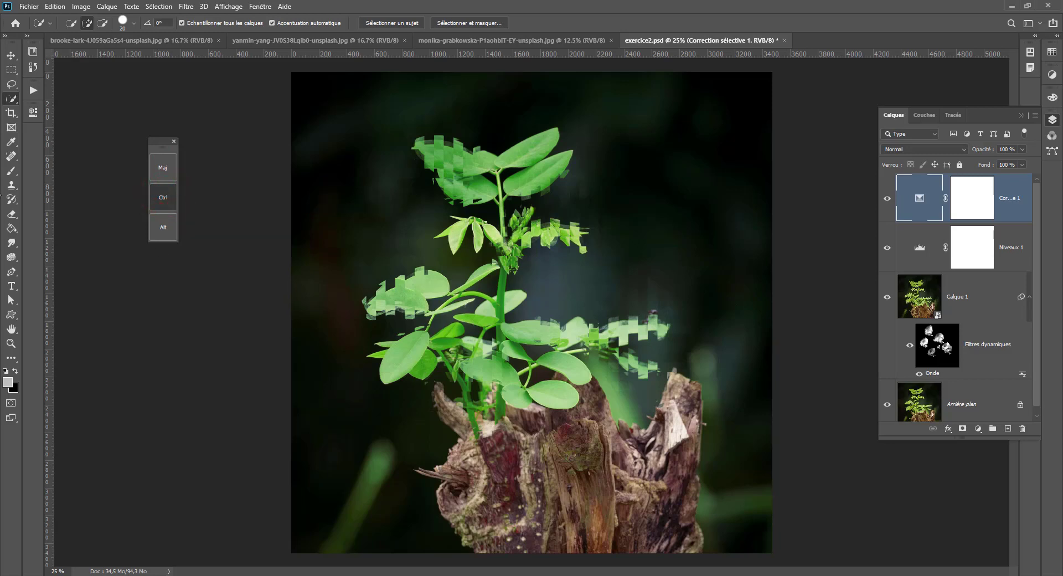
{"action": "left_click", "coordinate": [164, 200]}
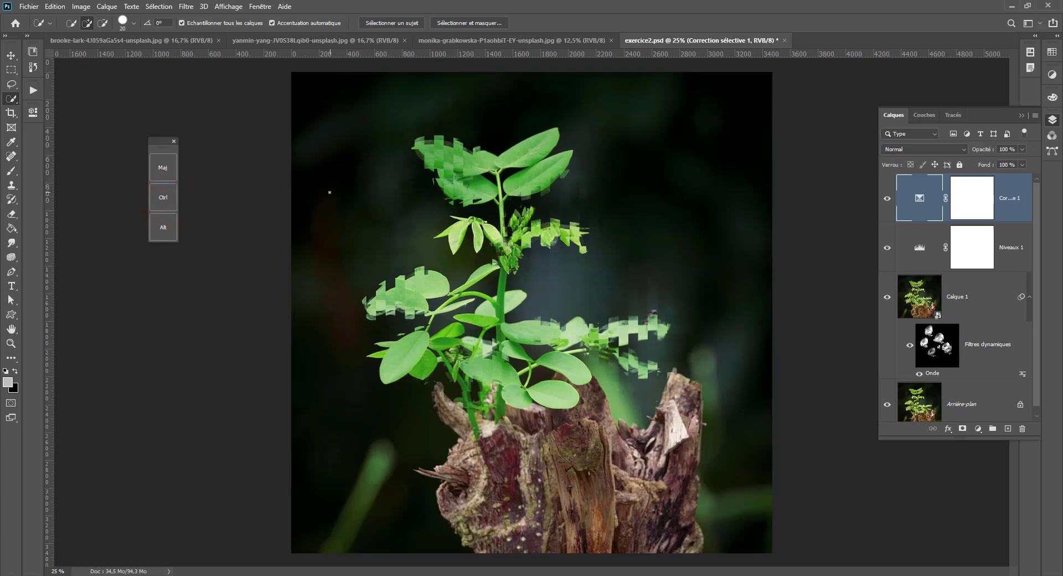
{"action": "left_click", "coordinate": [163, 197]}
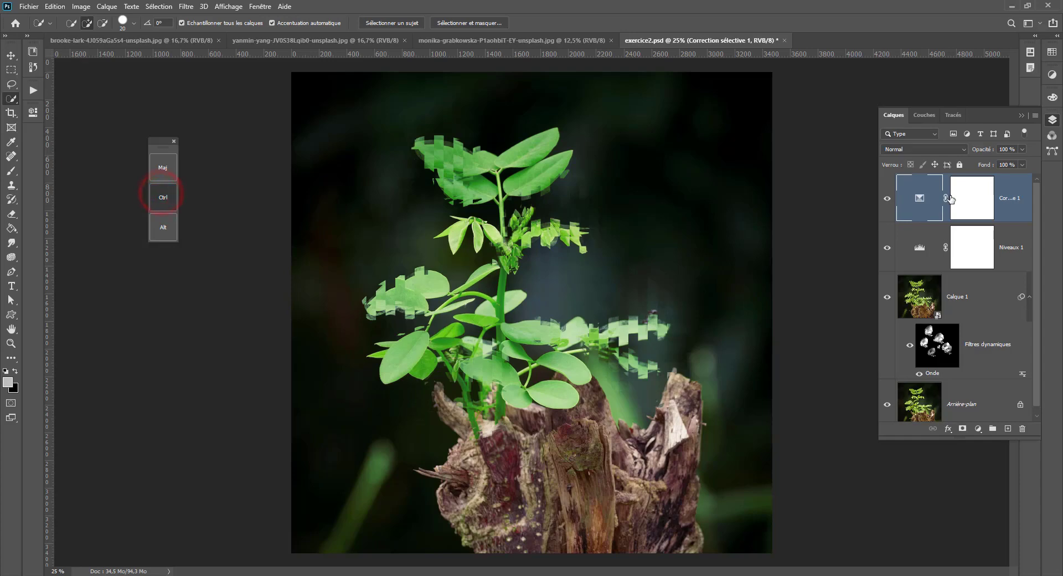
{"action": "left_click", "coordinate": [937, 344], "text": "ctrl"}
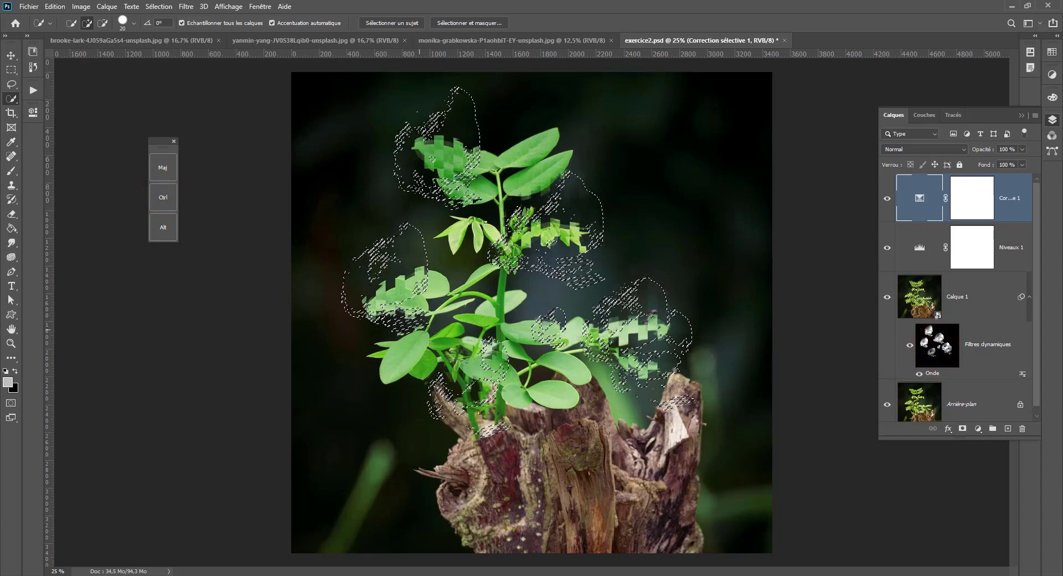
- Disable and re-enable Calque 1's smart filter mask by means of the on-screen Maj modifier, and dismiss the driver notification
{"action": "left_click", "coordinate": [163, 170]}
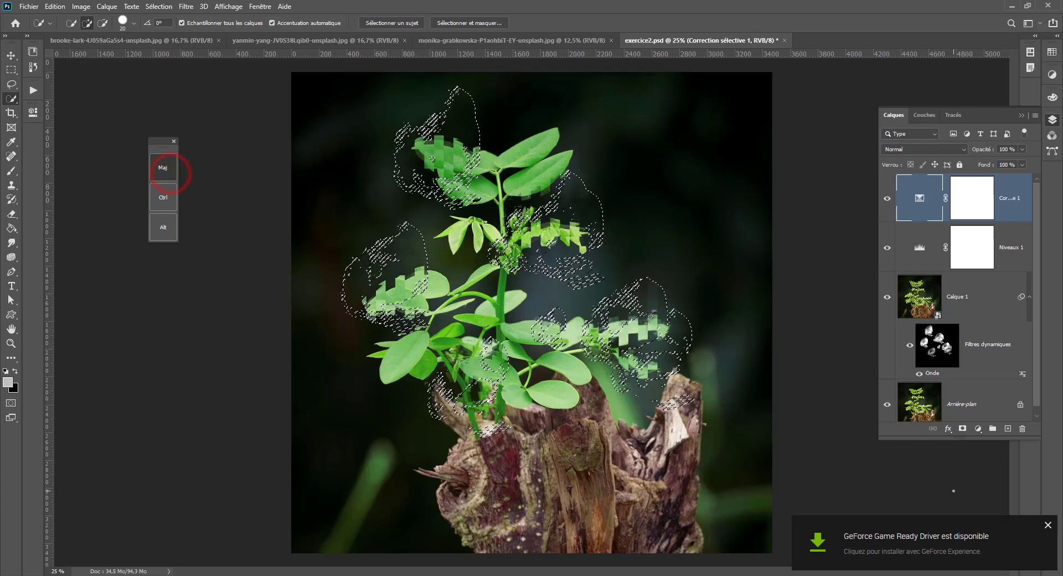
{"action": "left_click", "coordinate": [937, 344], "text": "shift"}
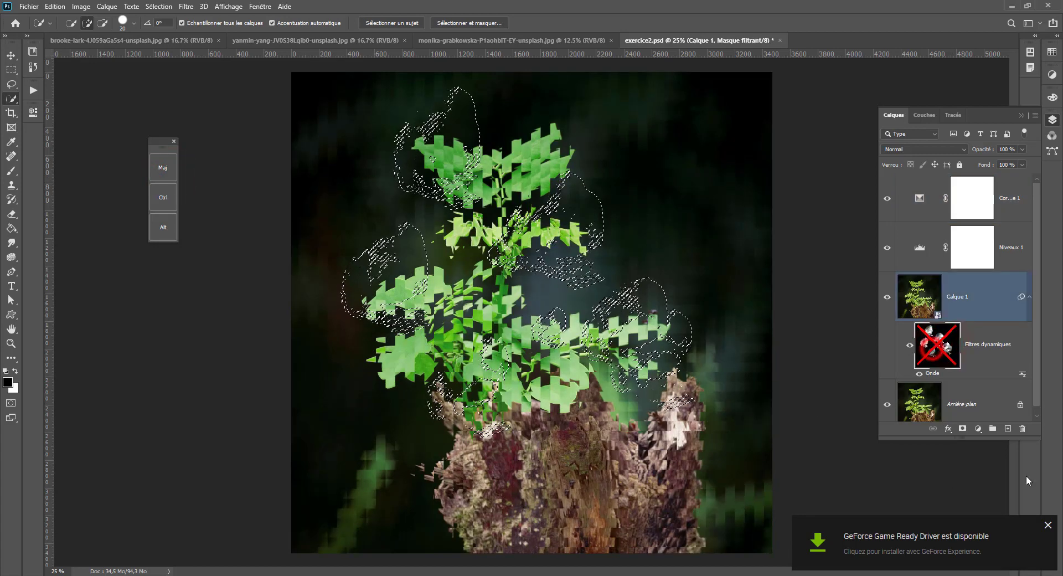
{"action": "left_click", "coordinate": [164, 172]}
{"action": "left_click", "coordinate": [937, 344], "text": "shift"}
{"action": "left_click", "coordinate": [1047, 525]}
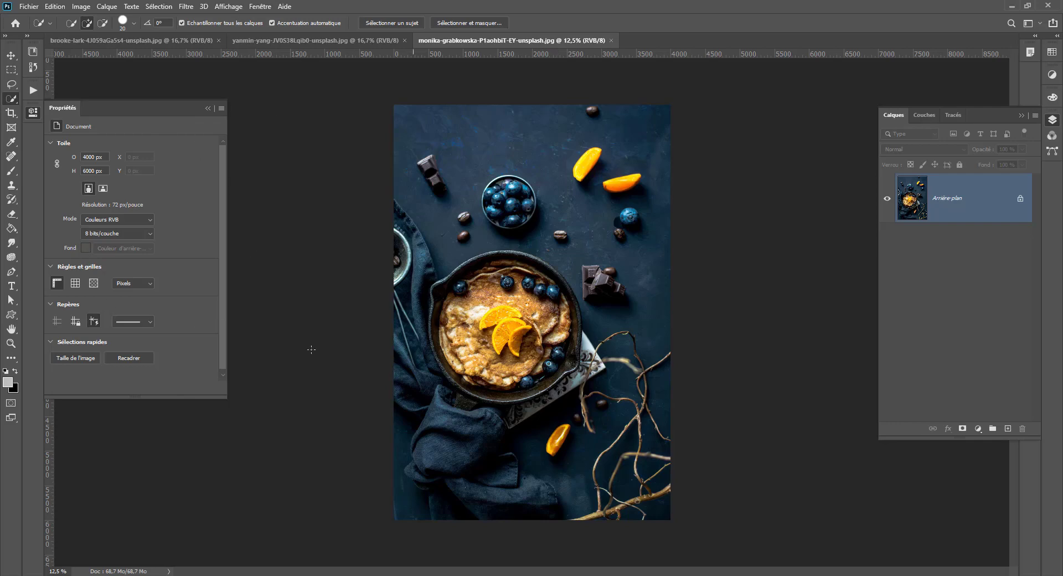
- Toggle the rulers and grid off and on for the pancake image, and open and cancel the transparency preferences
{"action": "left_click", "coordinate": [56, 283]}
{"action": "left_click", "coordinate": [56, 283]}
{"action": "left_click", "coordinate": [76, 282]}
{"action": "left_click", "coordinate": [94, 283]}
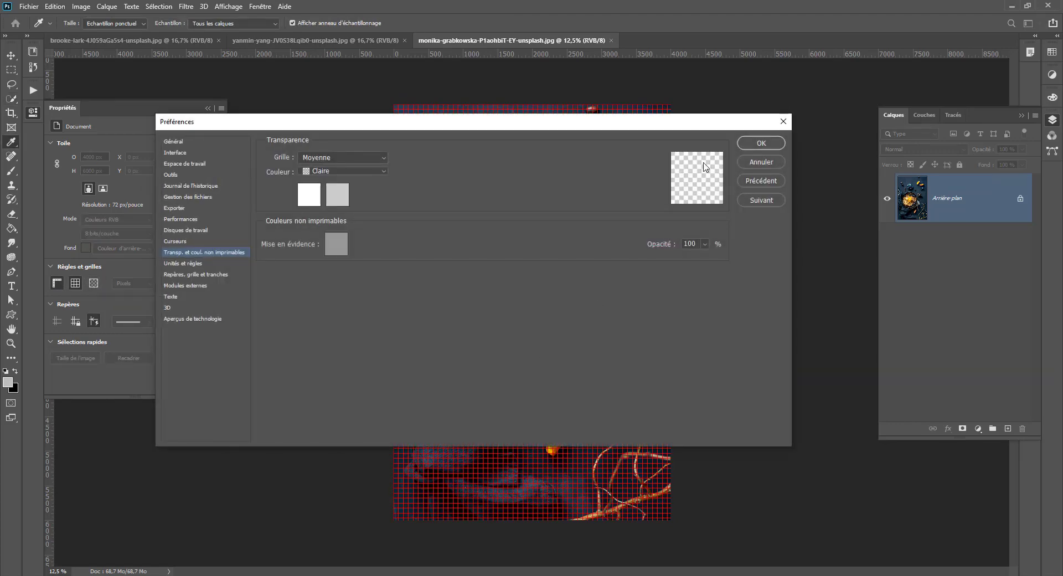
{"action": "left_click", "coordinate": [761, 161]}
{"action": "left_click", "coordinate": [75, 283]}
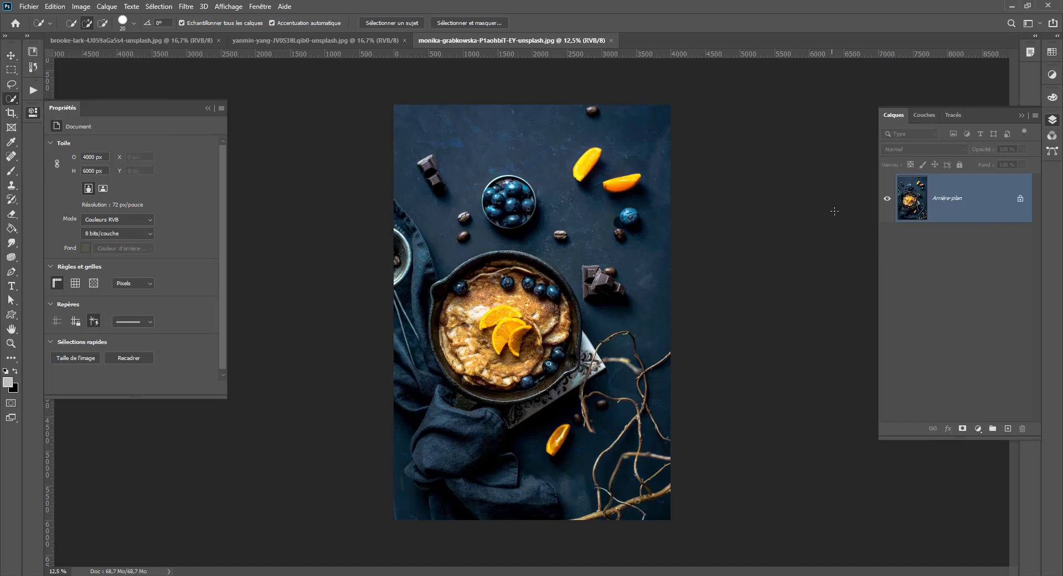
- Unlock the pancake image's background layer and remove its background with the quick action
{"action": "left_click", "coordinate": [1020, 198]}
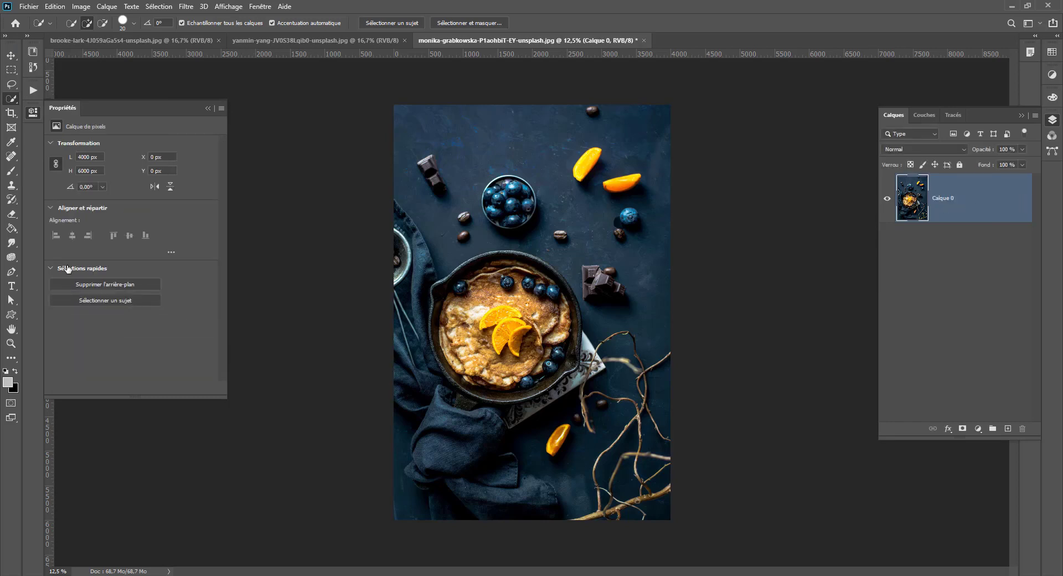
{"action": "left_click", "coordinate": [127, 284]}
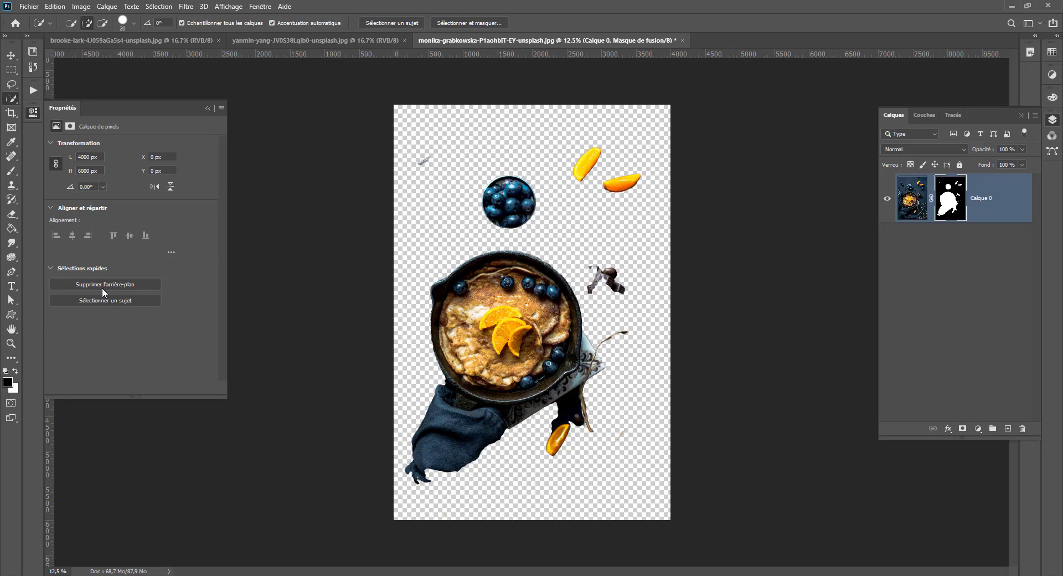
- Activate the Object Selection tool
{"action": "right_click", "coordinate": [9, 100]}
{"action": "left_click", "coordinate": [44, 99]}
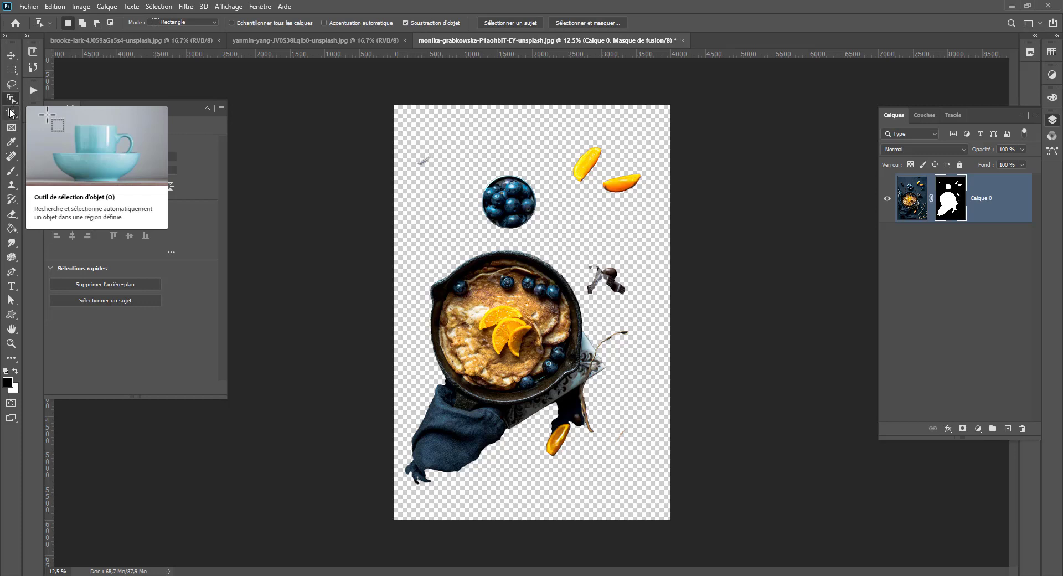
- Activate the Quick Selection tool, then disable Calque 0's layer mask and delete it without applying it
{"action": "right_click", "coordinate": [11, 101]}
{"action": "left_click", "coordinate": [37, 110]}
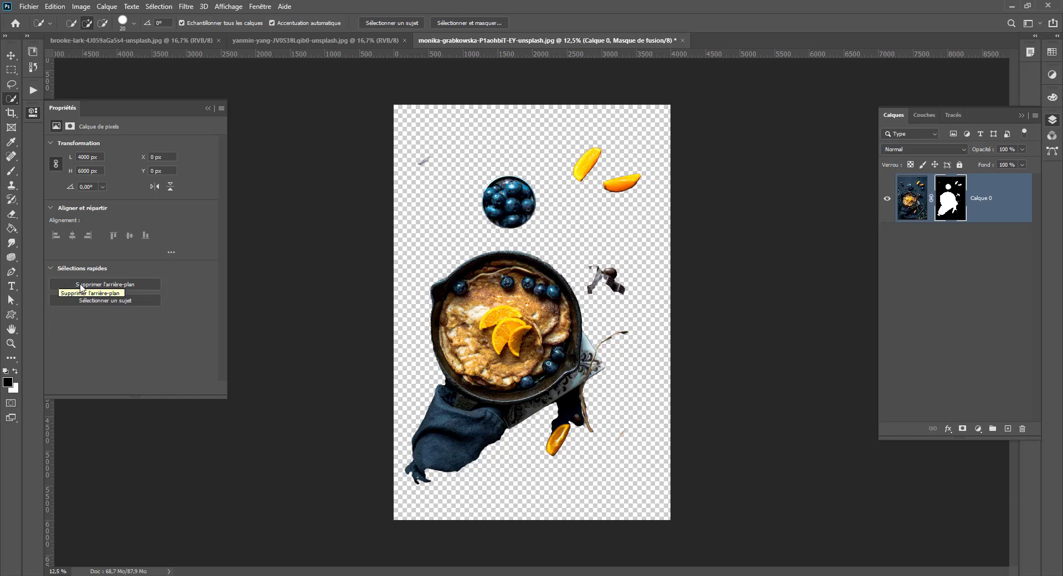
{"action": "left_click", "coordinate": [951, 207], "text": "shift"}
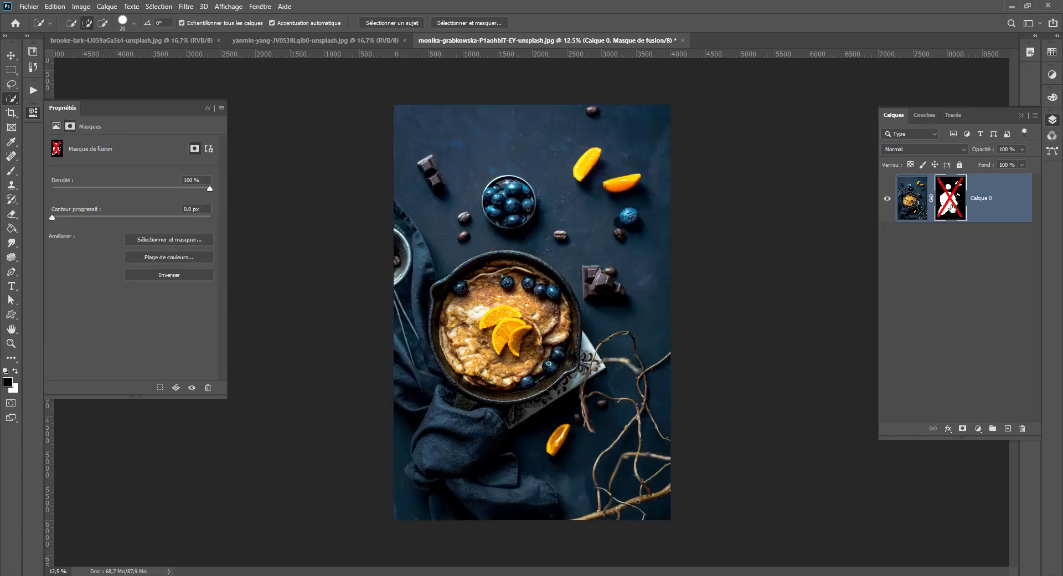
{"action": "left_click", "coordinate": [951, 207], "text": "shift"}
{"action": "left_click", "coordinate": [951, 206], "text": "shift"}
{"action": "left_click", "coordinate": [951, 207], "text": "shift"}
{"action": "left_click", "coordinate": [951, 206], "text": "shift"}
{"action": "left_click_drag", "start_coordinate": [951, 206], "coordinate": [1022, 429]}
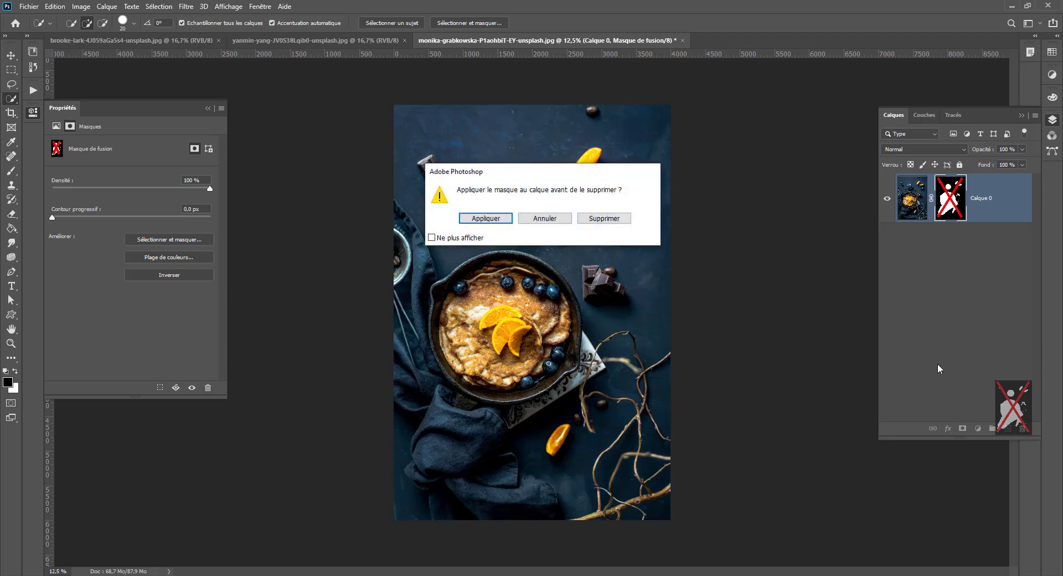
{"action": "left_click", "coordinate": [603, 218]}
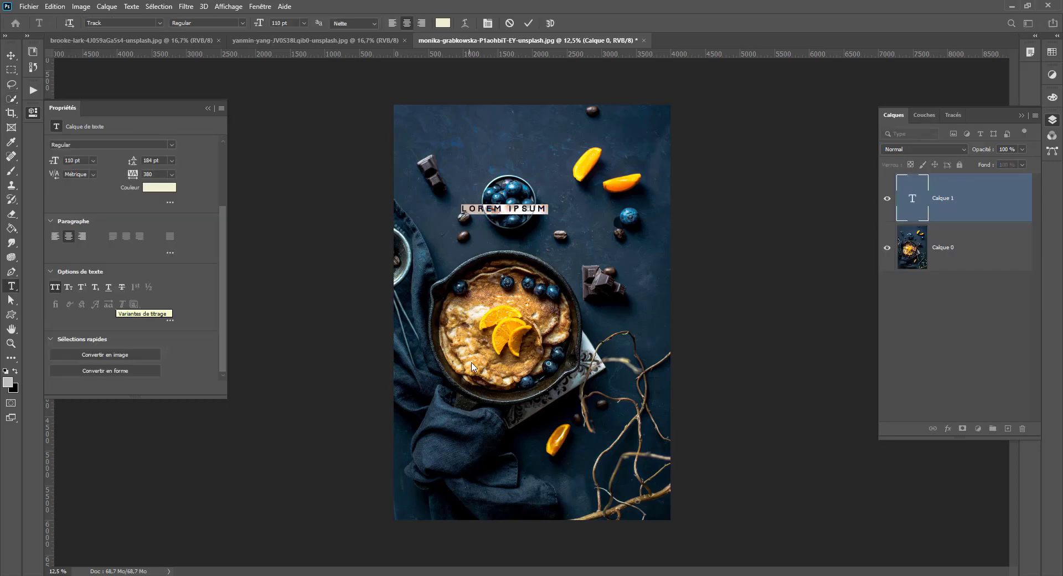
- Try converting the Lorem Ipsum text layer into a shape, and undo the conversion
{"action": "left_click", "coordinate": [502, 209]}
{"action": "key", "text": "ctrl+a"}
{"action": "left_click", "coordinate": [88, 369]}
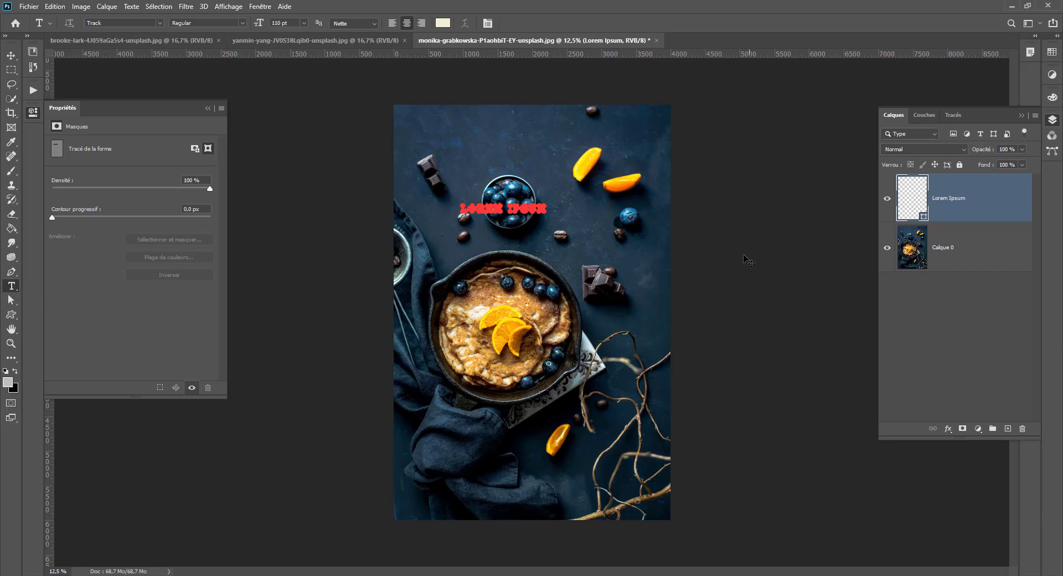
{"action": "key", "text": "ctrl+z"}
- Convert the Lorem Ipsum text layer into a 1190 × 93 px image frame named Lorem Ipsum
{"action": "scroll", "coordinate": [103, 351], "scroll_direction": "down", "scroll_amount": 5}
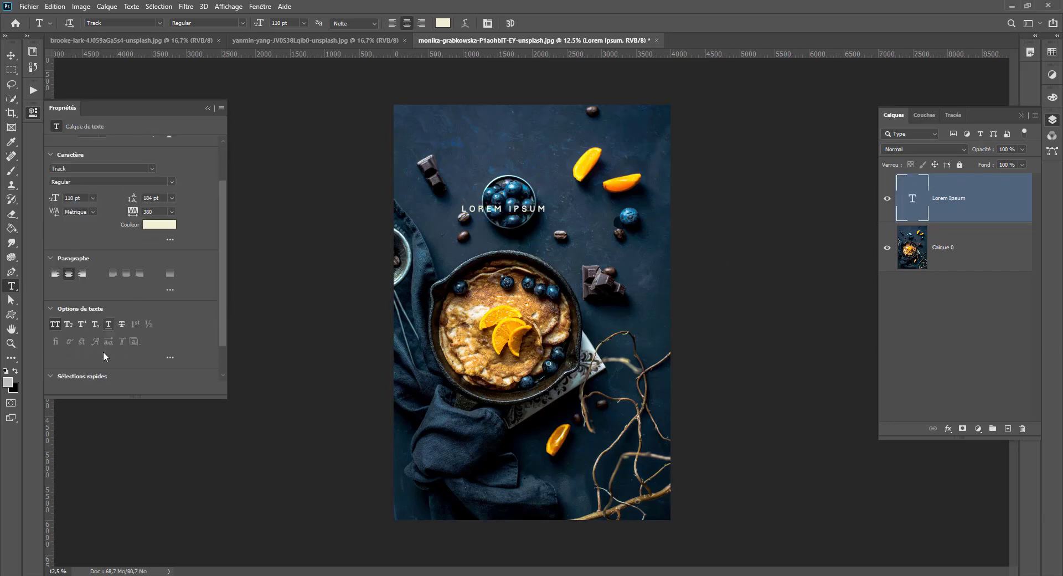
{"action": "key", "text": "ctrl+0"}
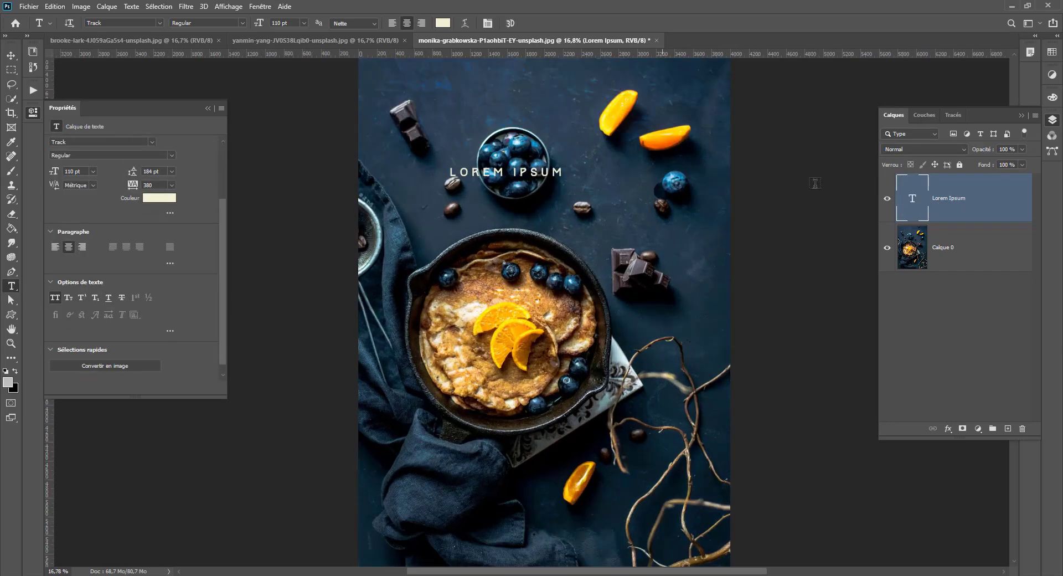
{"action": "left_click", "coordinate": [118, 359]}
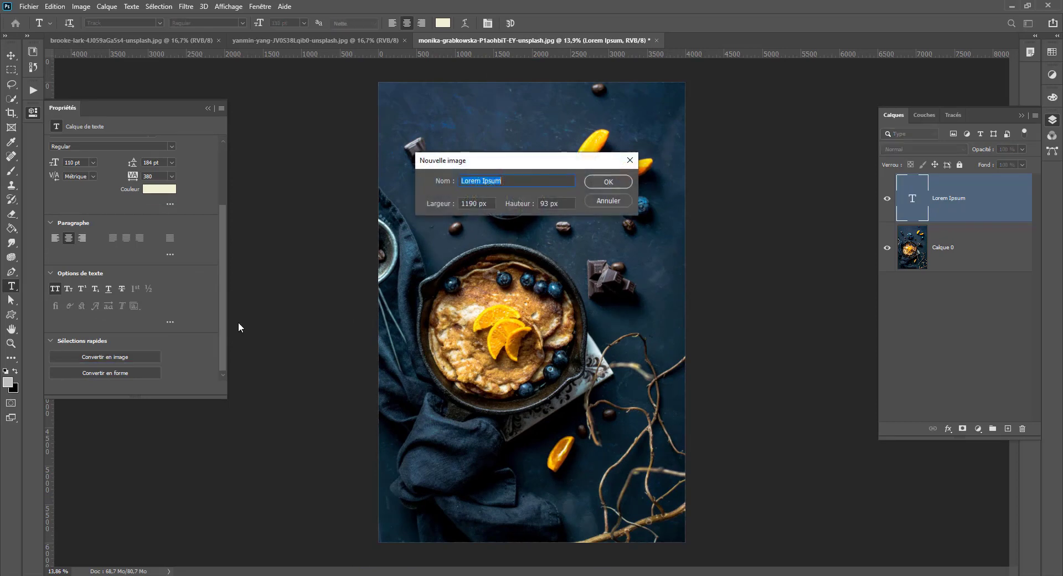
{"action": "left_click", "coordinate": [609, 182]}
- Move the Lorem Ipsum frame up into the empty dark area above the bowl of blueberries
{"action": "key", "text": "v"}
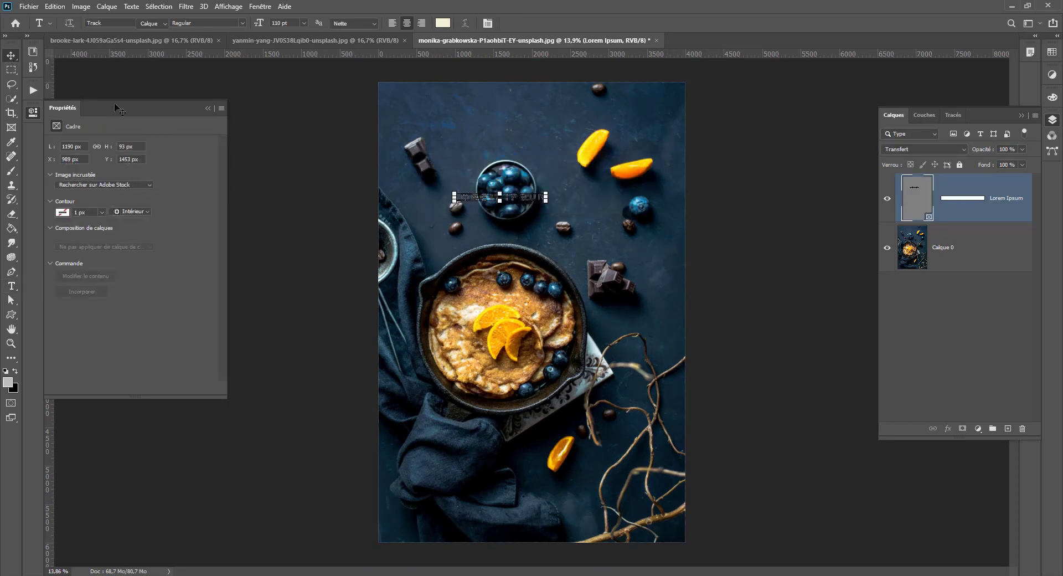
{"action": "left_click", "coordinate": [559, 218]}
{"action": "left_click_drag", "start_coordinate": [558, 217], "coordinate": [553, 127]}
{"action": "key", "text": "m"}
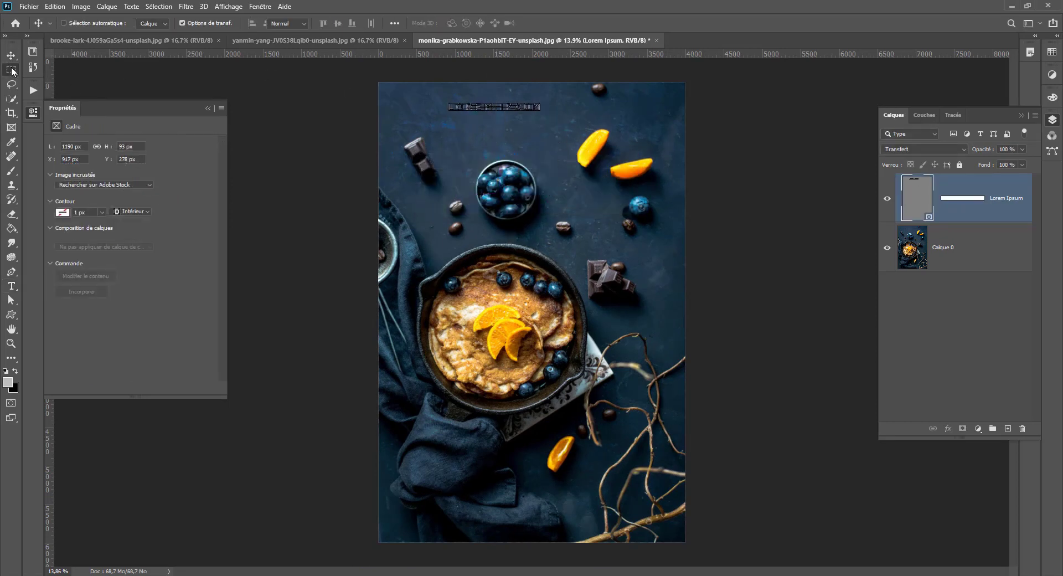
{"action": "key", "text": "v"}
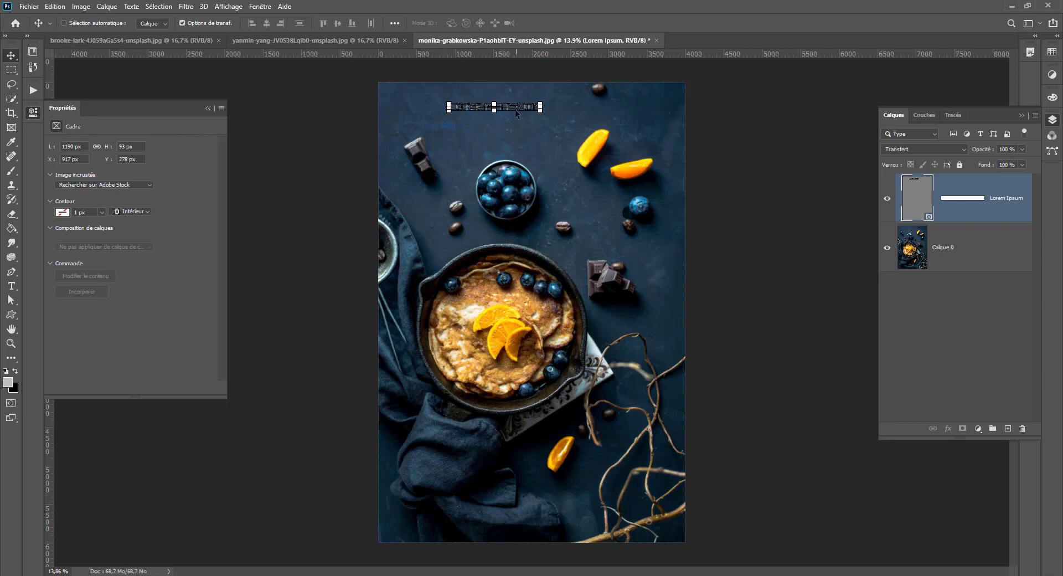
- Look through the frame's inset image sources and open the Adobe Stock search
{"action": "left_click", "coordinate": [118, 185]}
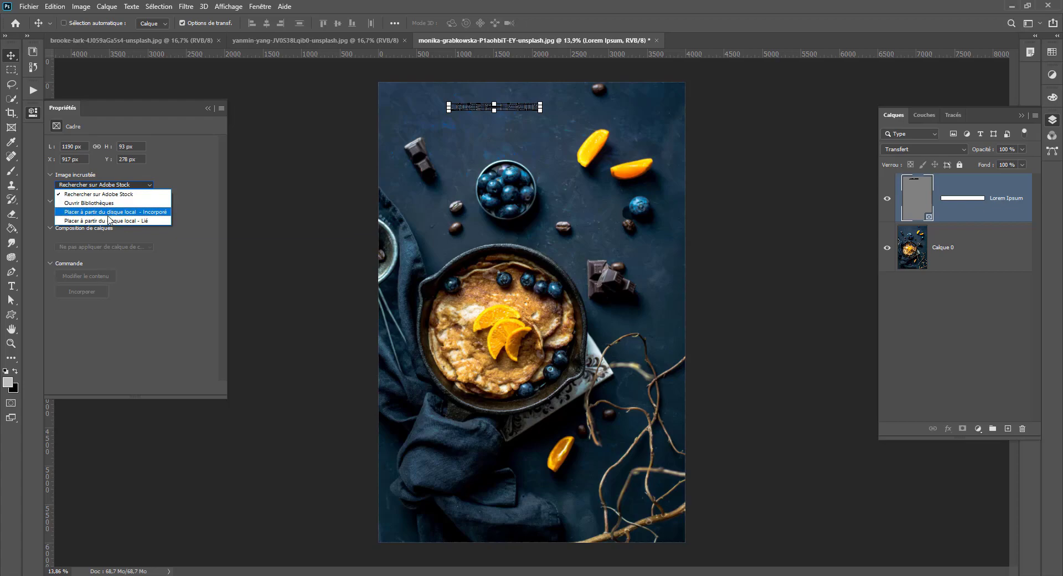
{"action": "left_click", "coordinate": [103, 195]}
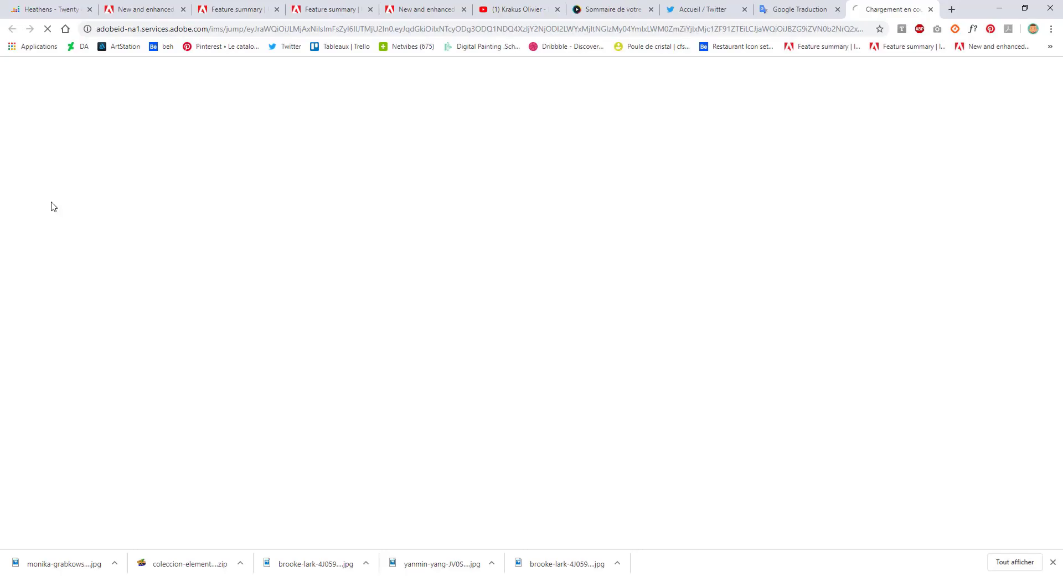
{"action": "left_click", "coordinate": [999, 9]}
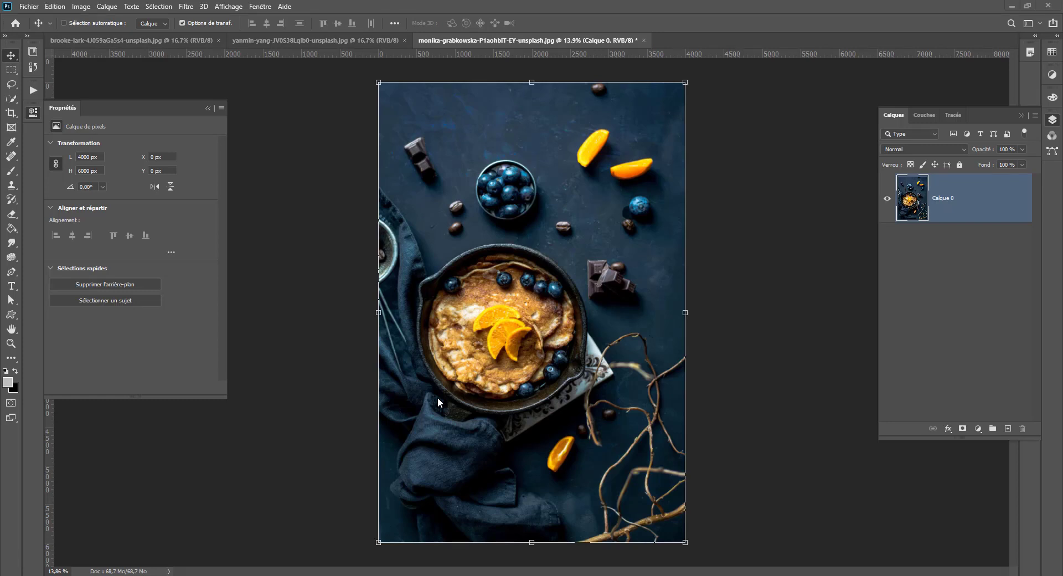
- Start a warp transformation on Calque 0 and shift the upper edge's right-hand handle inward toward its neighbour
{"action": "right_click", "coordinate": [508, 306]}
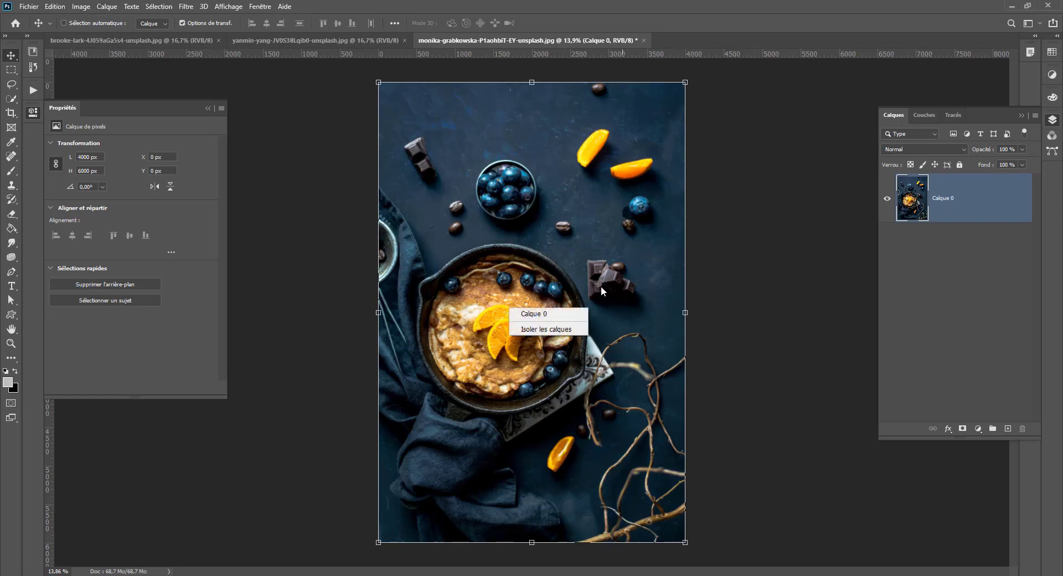
{"action": "left_click", "coordinate": [508, 248]}
{"action": "key", "text": "ctrl+t"}
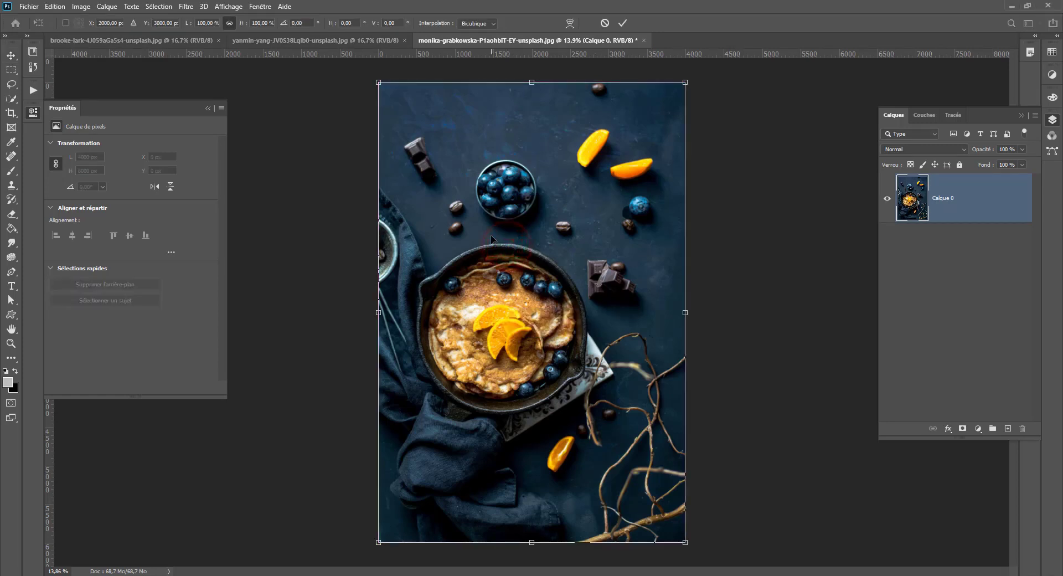
{"action": "right_click", "coordinate": [459, 228]}
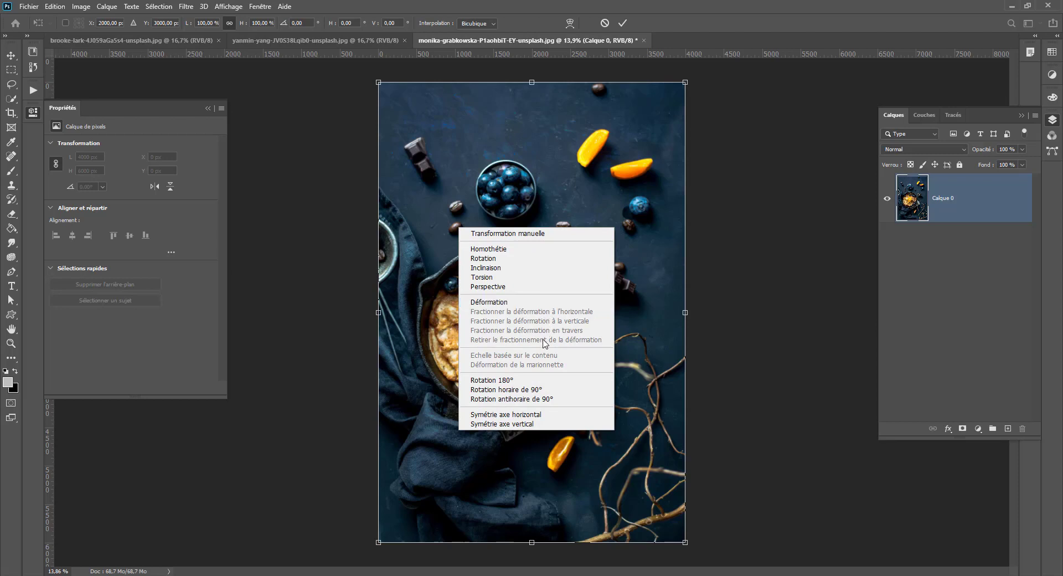
{"action": "left_click", "coordinate": [495, 302]}
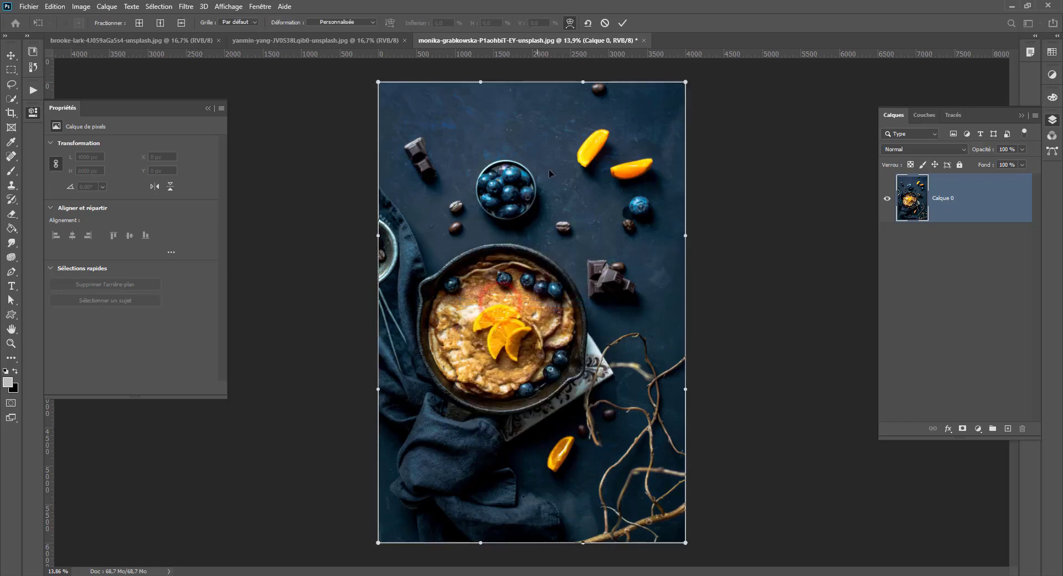
{"action": "left_click_drag", "start_coordinate": [582, 84], "coordinate": [517, 83]}
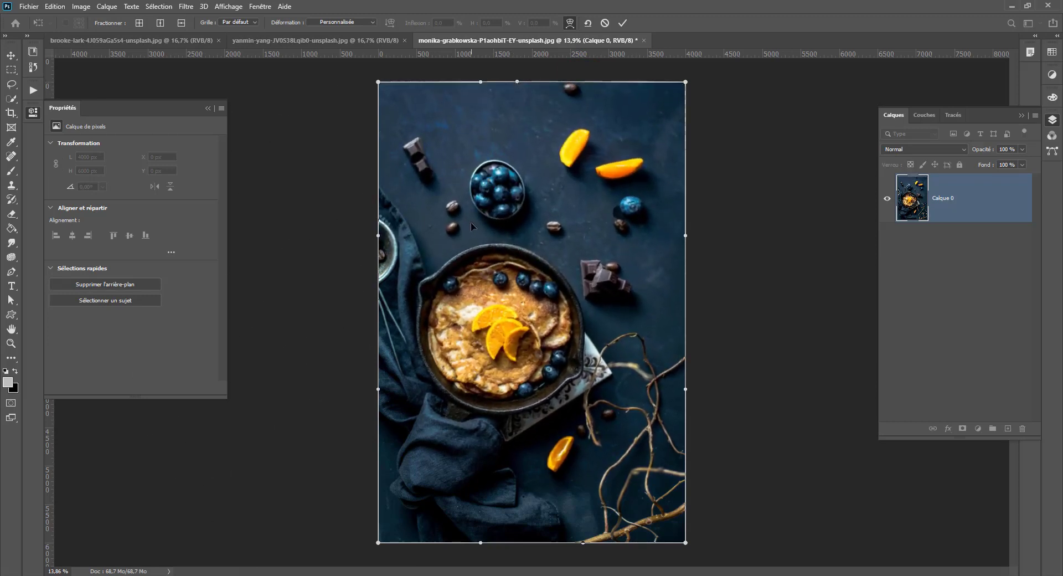
- Split the warp horizontally through the blueberry bowl and vertically through the branches beside the pan
{"action": "right_click", "coordinate": [495, 298]}
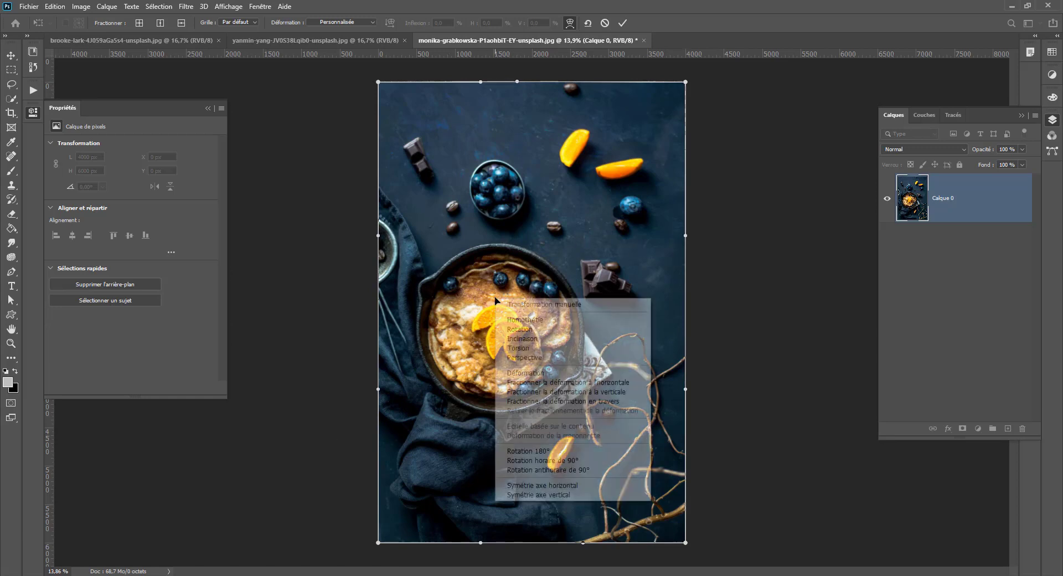
{"action": "left_click", "coordinate": [524, 382]}
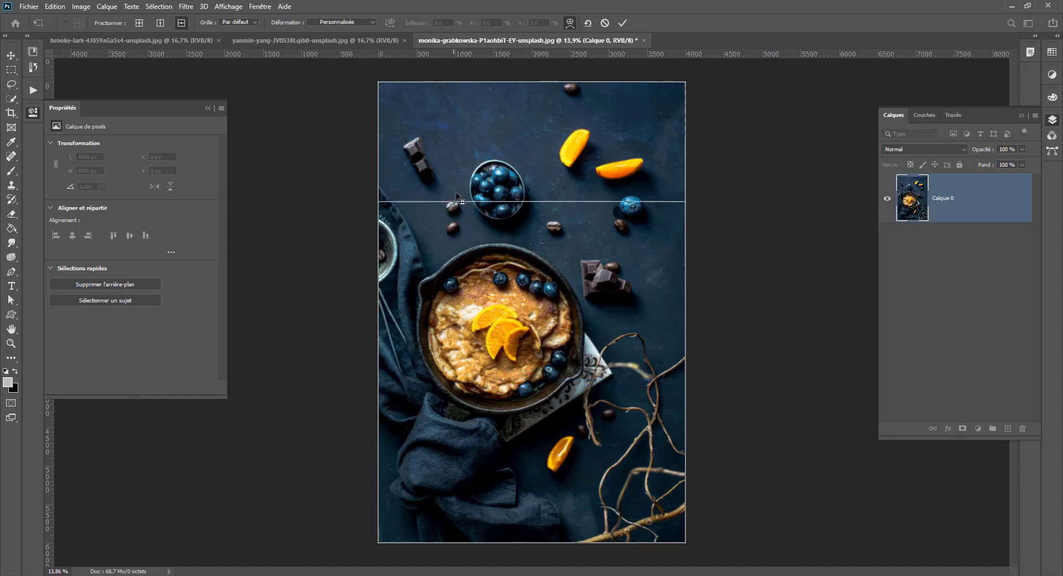
{"action": "left_click", "coordinate": [481, 203]}
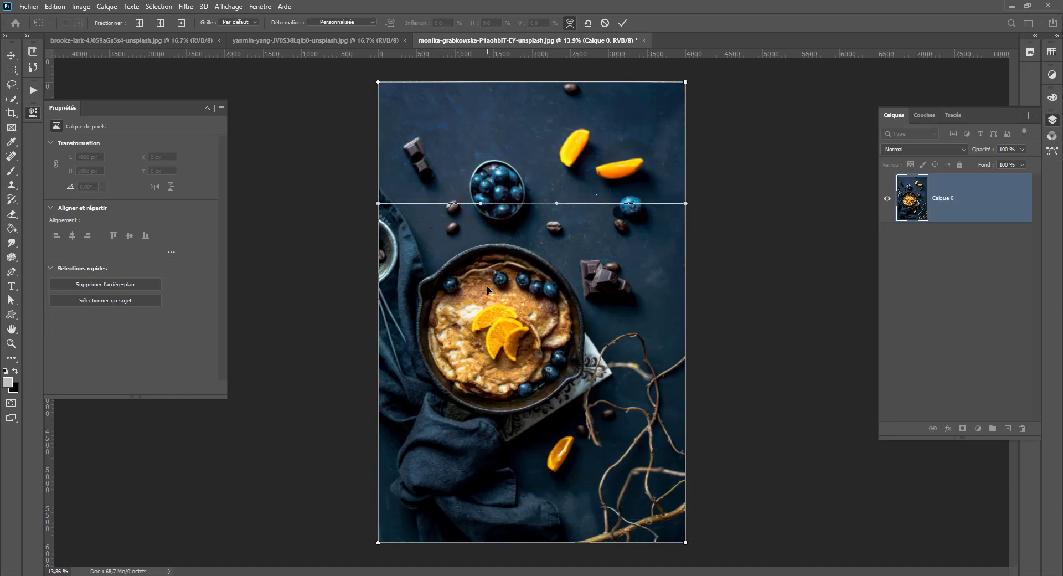
{"action": "right_click", "coordinate": [572, 358]}
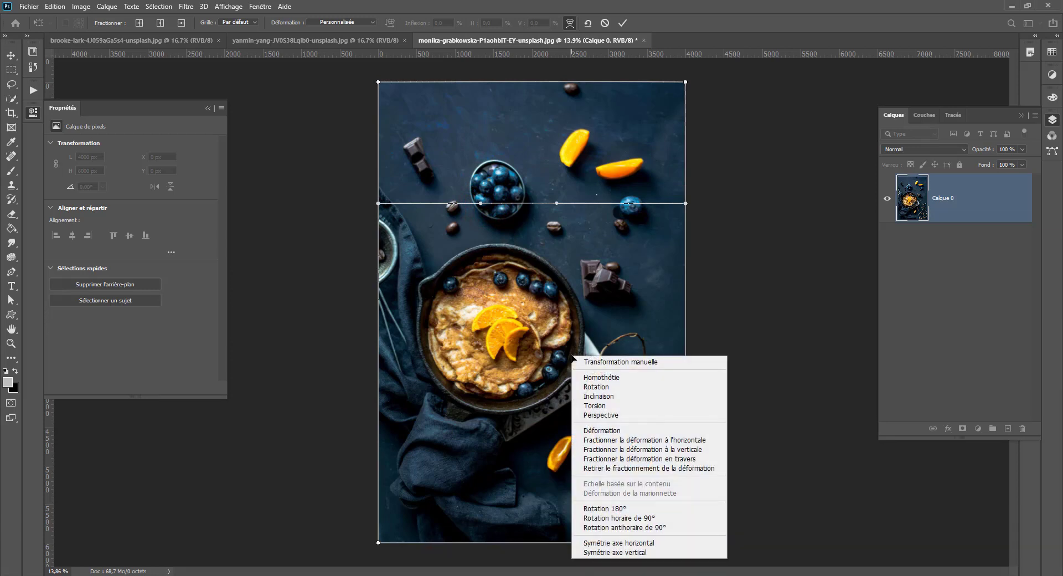
{"action": "left_click", "coordinate": [604, 453]}
{"action": "left_click", "coordinate": [616, 357]}
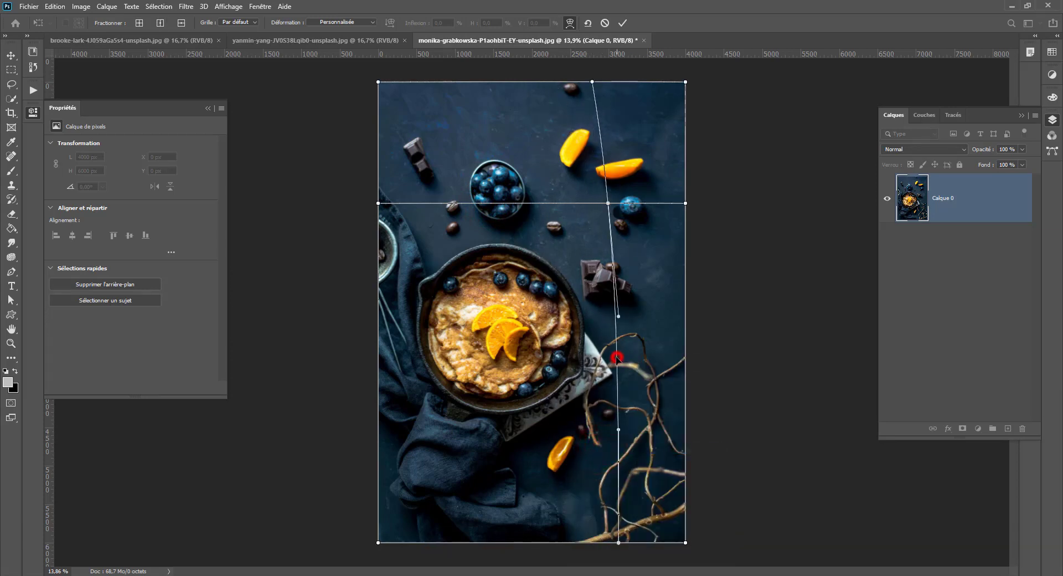
- Pull the crossing of the warp splits toward the blueberry bowl, adjust the lower handle, apply the warp, and undo it
{"action": "left_click_drag", "start_coordinate": [610, 210], "coordinate": [521, 215]}
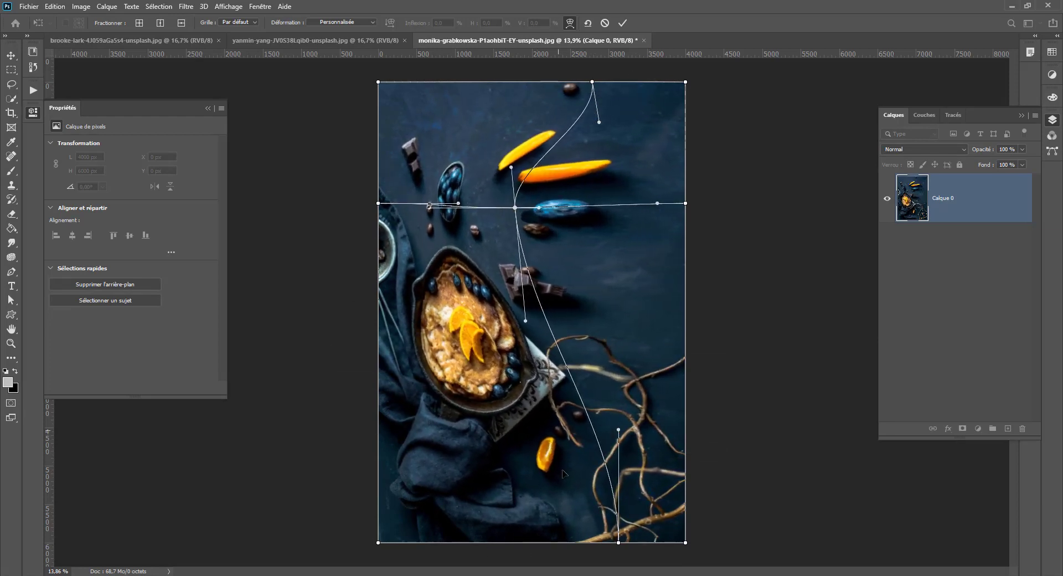
{"action": "left_click_drag", "start_coordinate": [618, 431], "coordinate": [613, 400]}
{"action": "key", "text": "Return"}
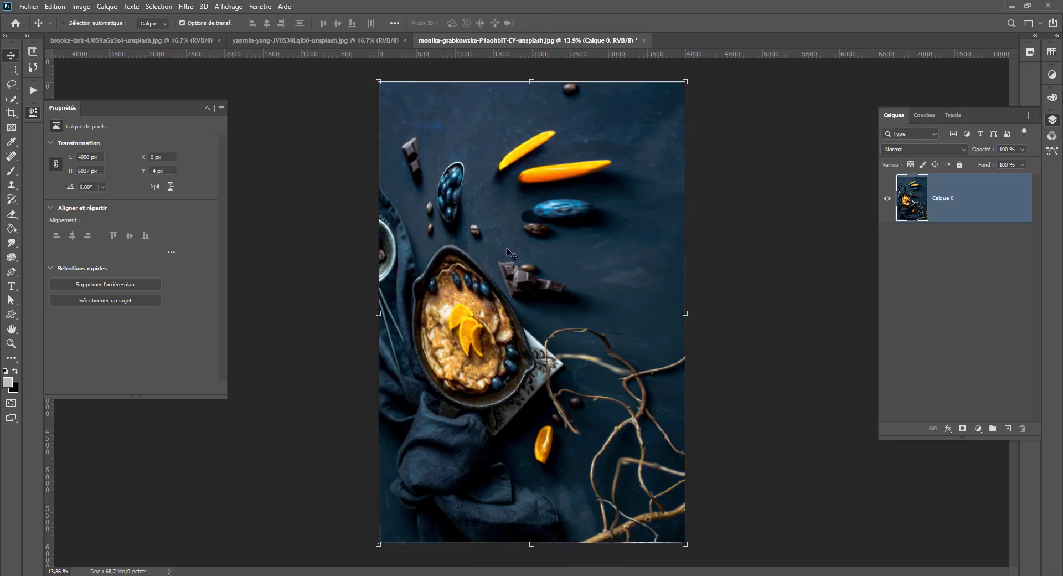
{"action": "key", "text": "ctrl+z"}
- Start a new warp transformation on Calque 0 and split it crosswise at a point over the lower-right branches
{"action": "right_click", "coordinate": [536, 241]}
{"action": "left_click", "coordinate": [520, 221]}
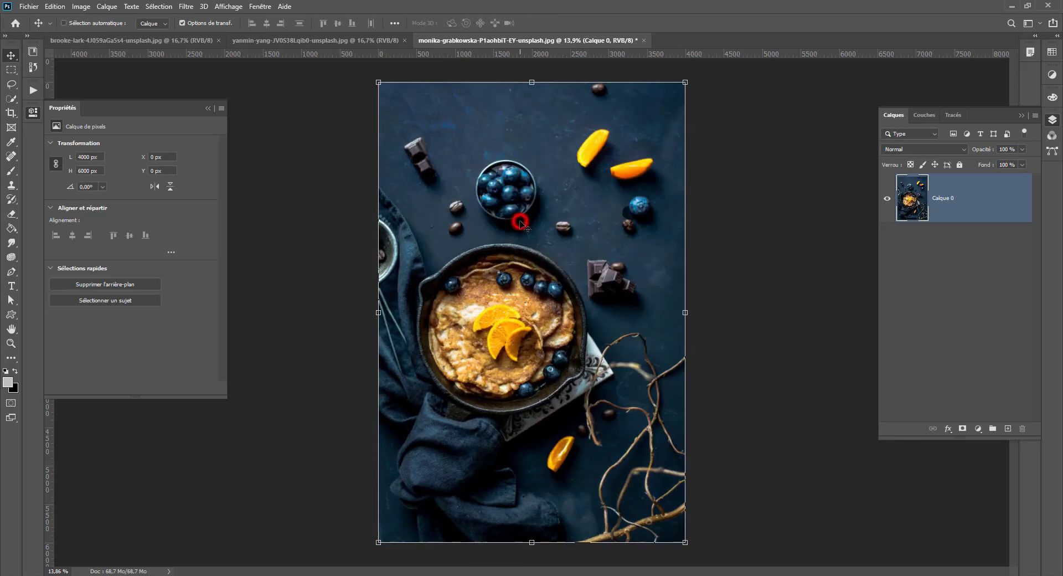
{"action": "key", "text": "ctrl+t"}
{"action": "right_click", "coordinate": [520, 222]}
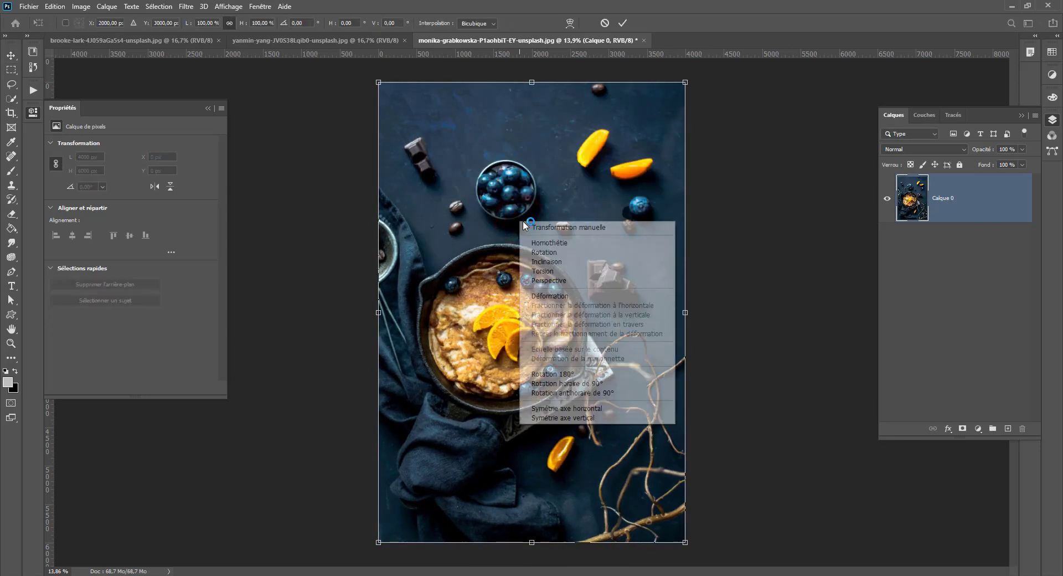
{"action": "left_click", "coordinate": [550, 297]}
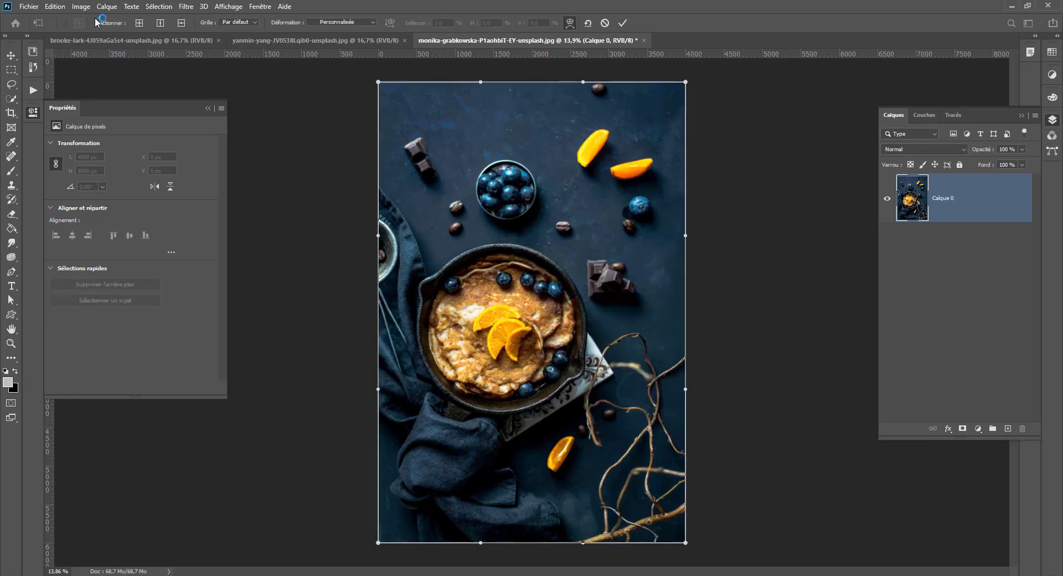
{"action": "left_click", "coordinate": [138, 24]}
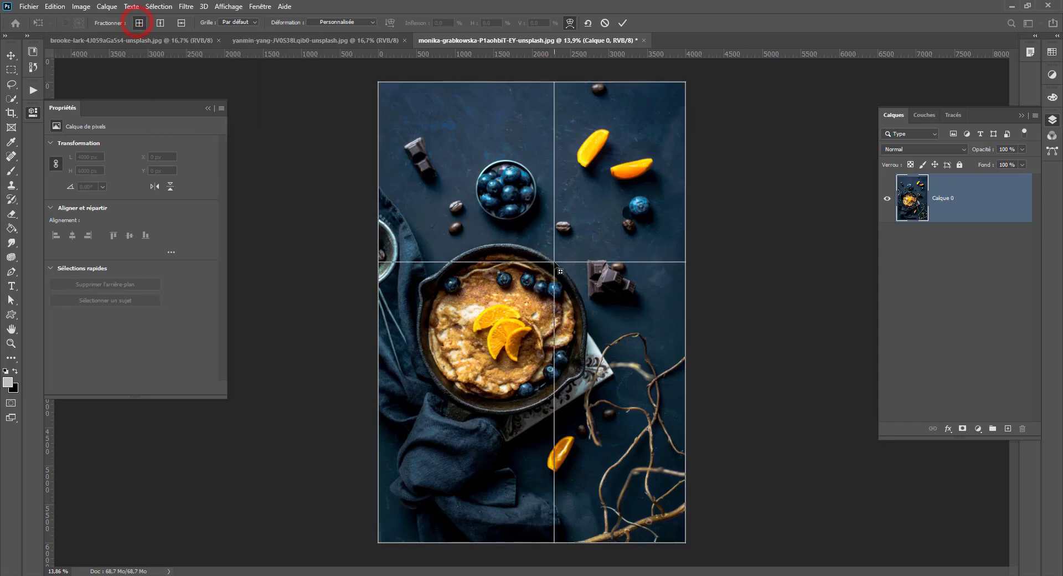
{"action": "left_click", "coordinate": [634, 487]}
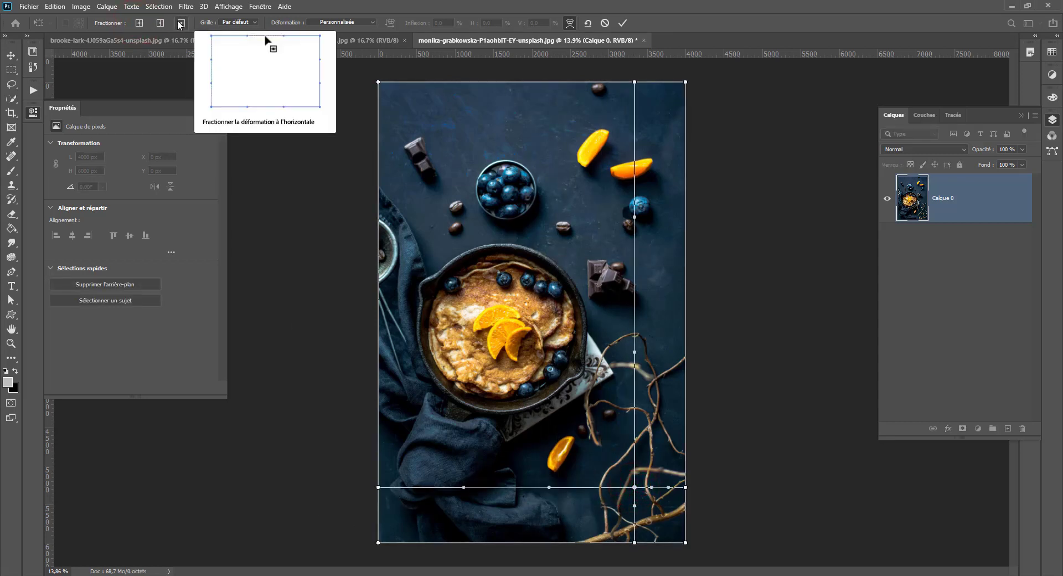
- Try the 3 x 3 and 4 x 4 warp grids, set 5 x 5, and pull the grid point beside the orange slices down and right
{"action": "left_click", "coordinate": [237, 24]}
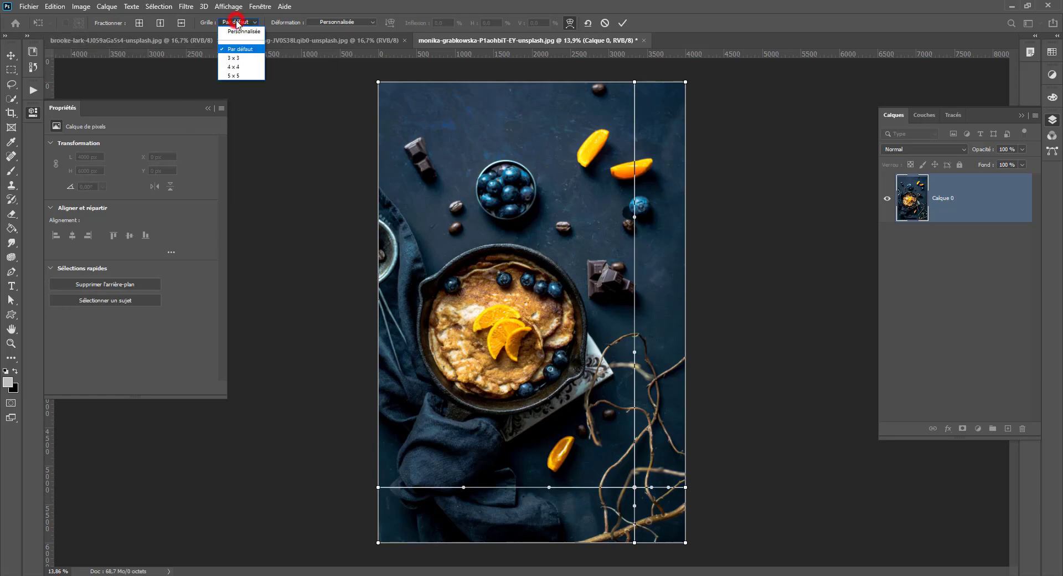
{"action": "left_click", "coordinate": [228, 59]}
{"action": "left_click", "coordinate": [249, 23]}
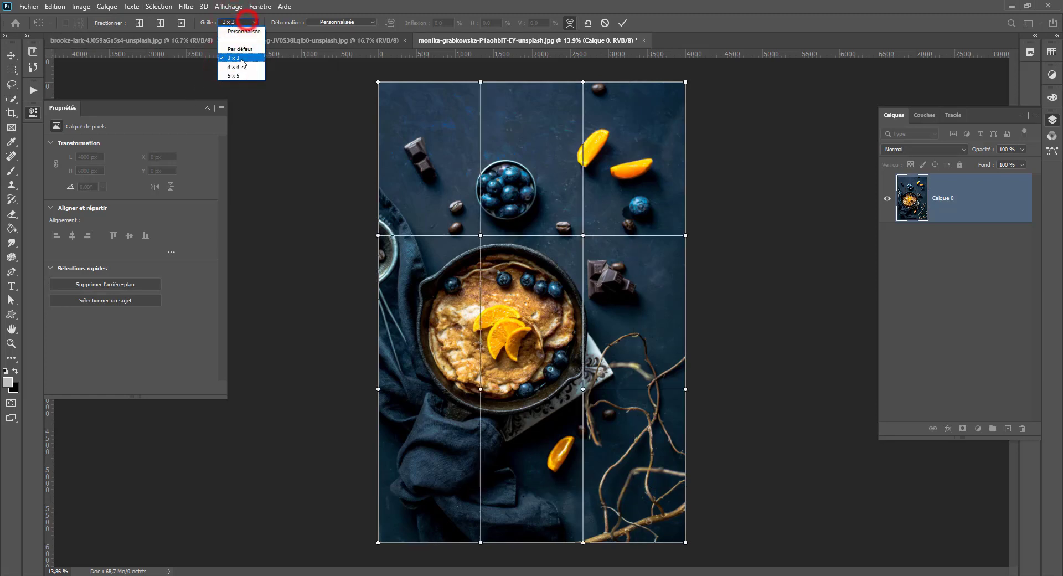
{"action": "left_click", "coordinate": [237, 66]}
{"action": "left_click", "coordinate": [248, 23]}
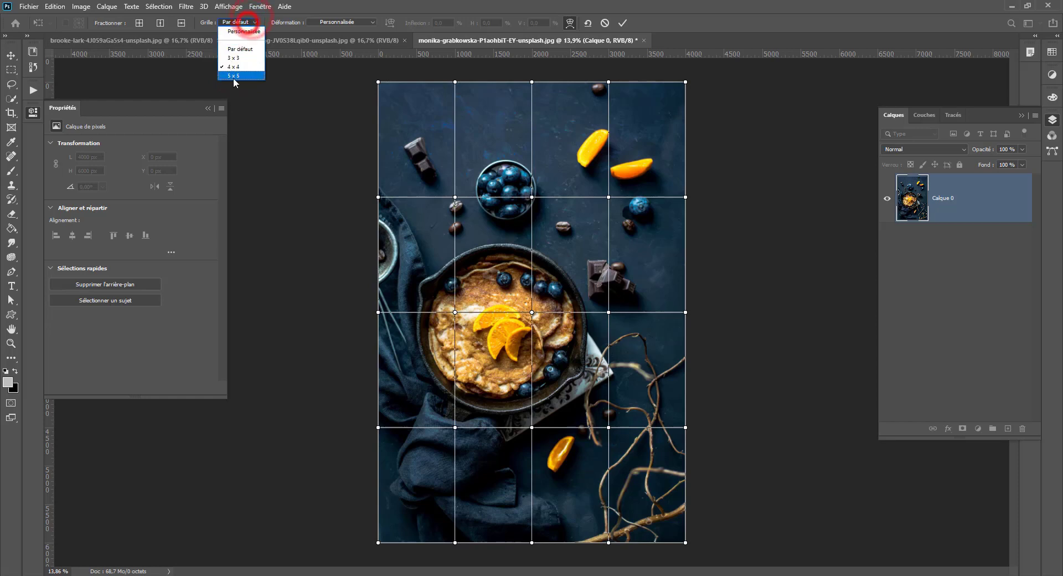
{"action": "left_click", "coordinate": [231, 74]}
{"action": "left_click_drag", "start_coordinate": [562, 173], "coordinate": [592, 214]}
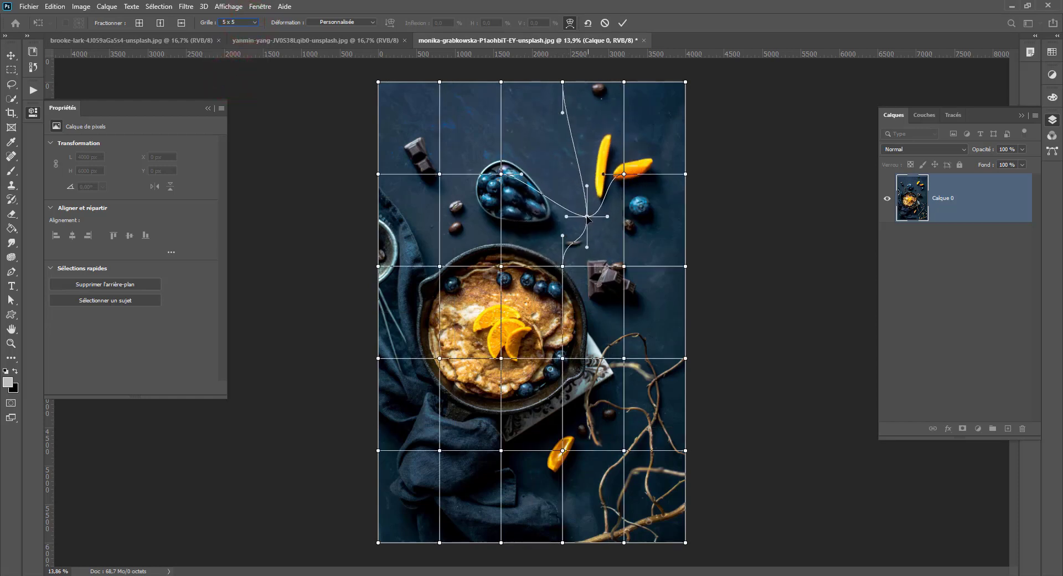
- Pull the warp grid point at the upper-right orange slice up and right, and slightly shift the point at the centre of the pancake
{"action": "left_click_drag", "start_coordinate": [624, 174], "coordinate": [661, 135]}
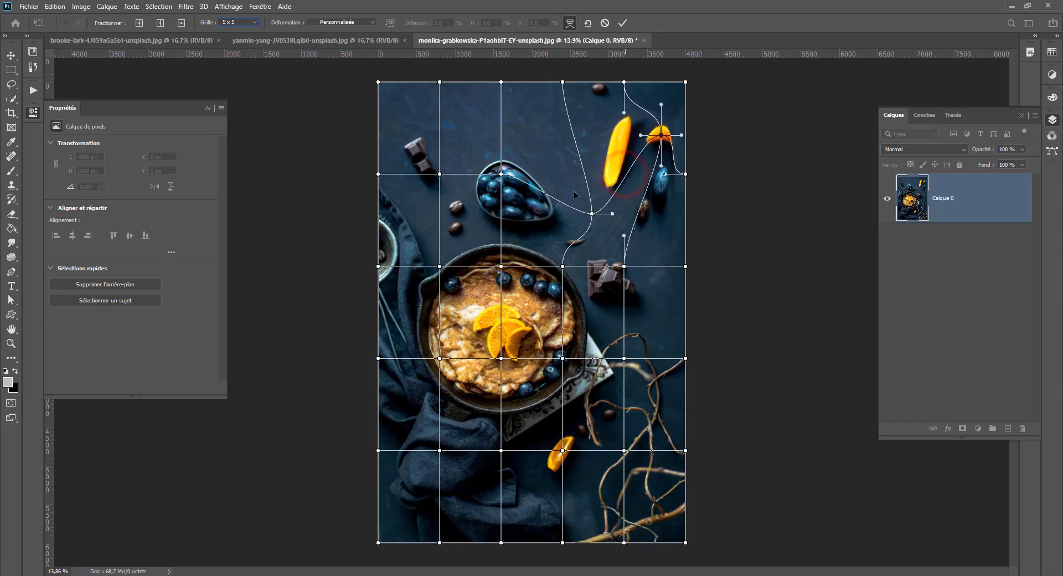
{"action": "left_click", "coordinate": [357, 21]}
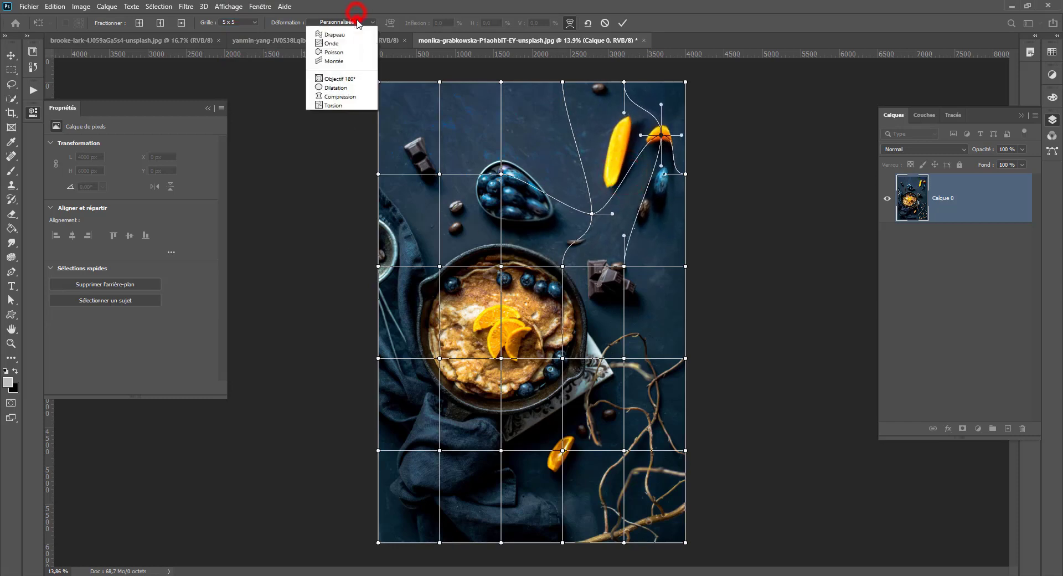
{"action": "left_click", "coordinate": [356, 22]}
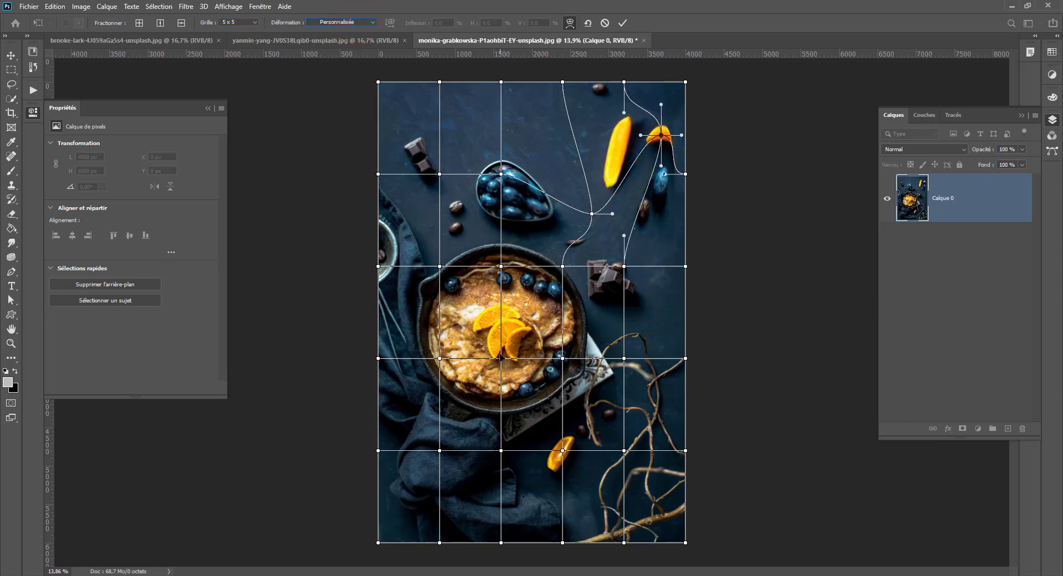
{"action": "mouse_move", "coordinate": [501, 357]}
{"action": "left_mouse_down"}
{"action": "mouse_move", "coordinate": [490, 362]}
{"action": "mouse_move", "coordinate": [501, 339]}
{"action": "mouse_move", "coordinate": [495, 364]}
{"action": "left_mouse_up"}
{"action": "left_click_drag", "start_coordinate": [562, 358], "coordinate": [562, 359]}
{"action": "mouse_move", "coordinate": [563, 421]}
{"action": "left_mouse_down"}
{"action": "mouse_move", "coordinate": [573, 448]}
{"action": "mouse_move", "coordinate": [611, 441]}
{"action": "mouse_move", "coordinate": [526, 409]}
{"action": "mouse_move", "coordinate": [556, 406]}
{"action": "left_mouse_up"}
{"action": "left_click_drag", "start_coordinate": [495, 364], "coordinate": [504, 368]}
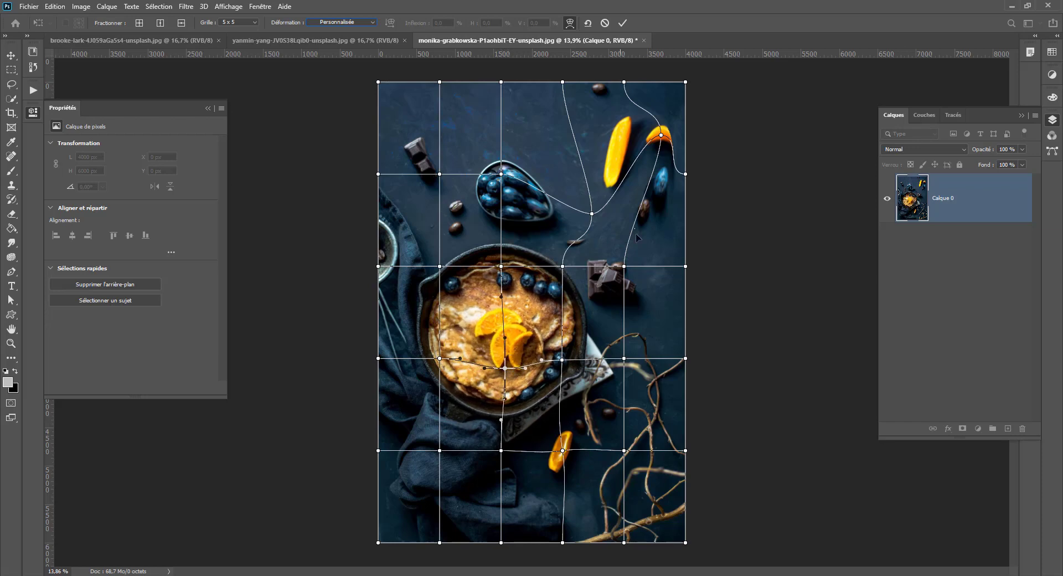
- Bend the warp around the dark chocolate pieces by pulling the upper handle of their grid point down and right, and cancel the warp
{"action": "left_click", "coordinate": [624, 267]}
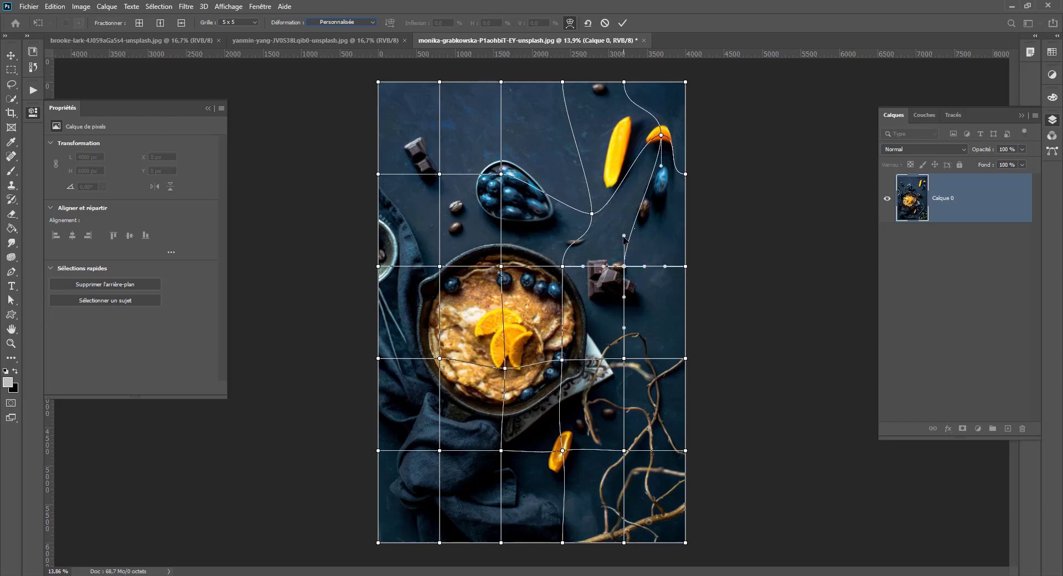
{"action": "left_click_drag", "start_coordinate": [624, 238], "coordinate": [656, 314]}
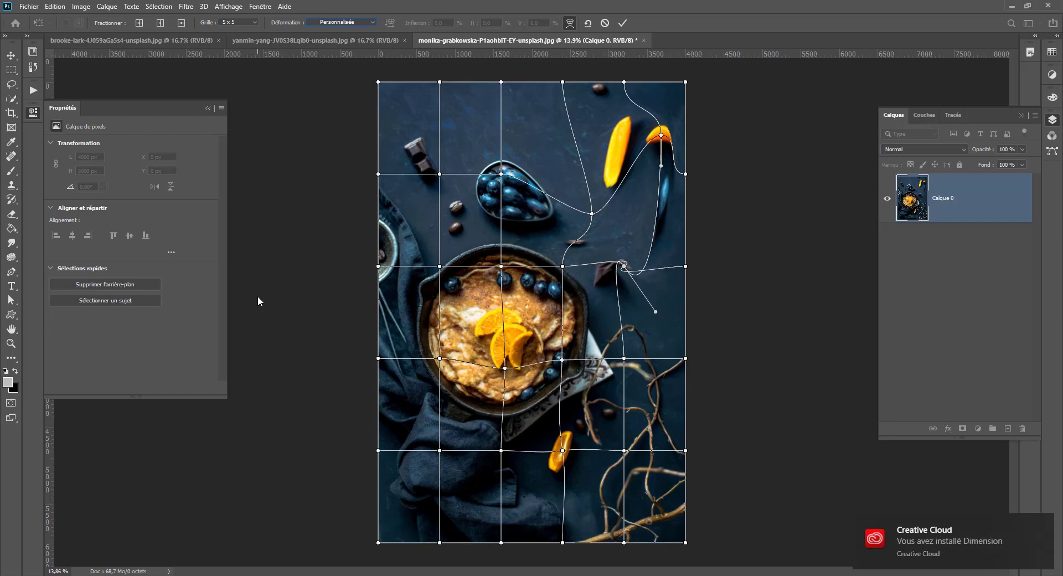
{"action": "left_click", "coordinate": [650, 222]}
{"action": "key", "text": "Escape"}
- Convert Calque 0 to a smart object and start a warp transformation on it
{"action": "right_click", "coordinate": [989, 199]}
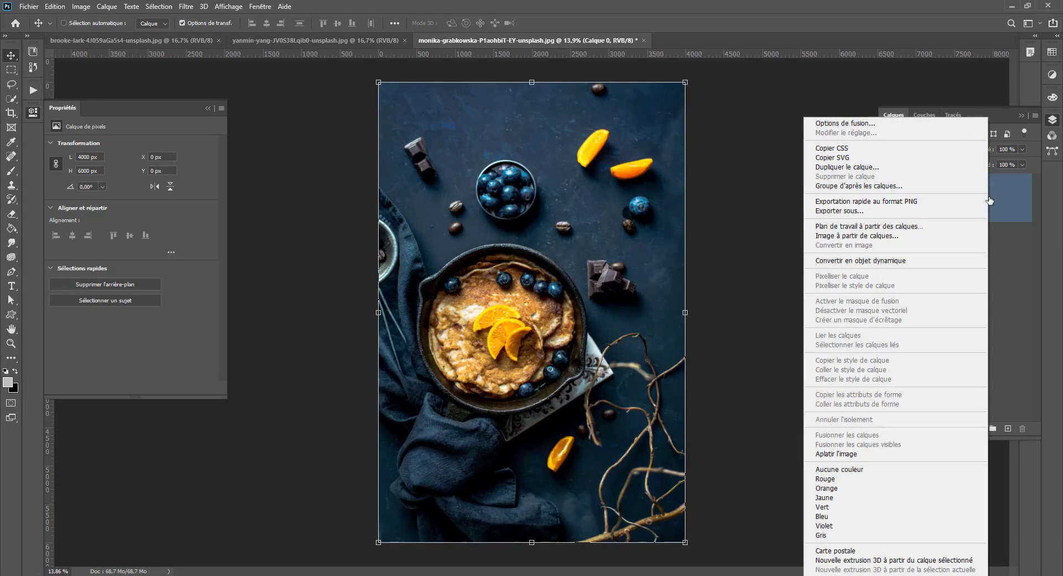
{"action": "left_click", "coordinate": [922, 259]}
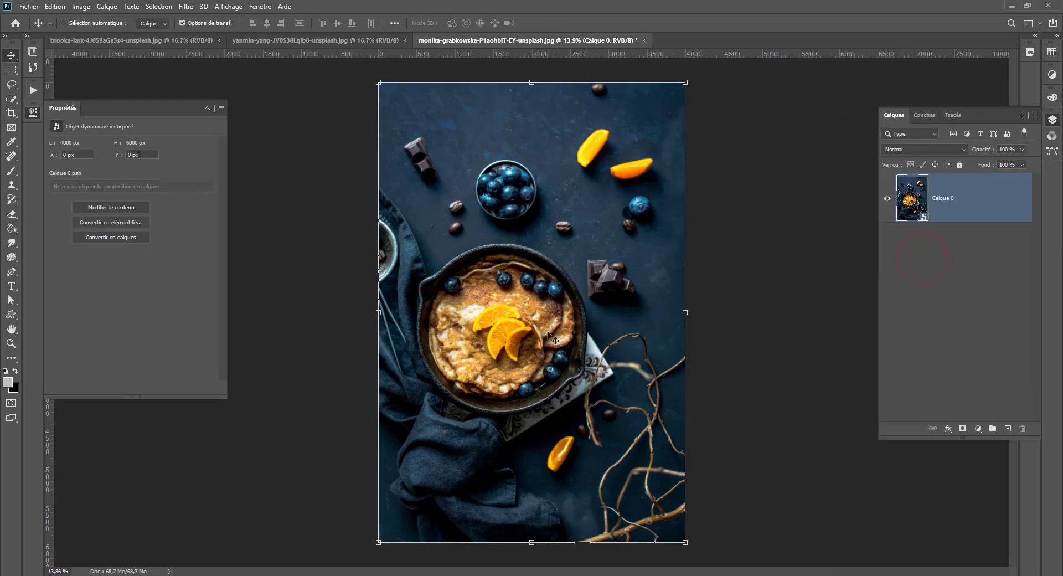
{"action": "key", "text": "ctrl+t"}
{"action": "right_click", "coordinate": [546, 272]}
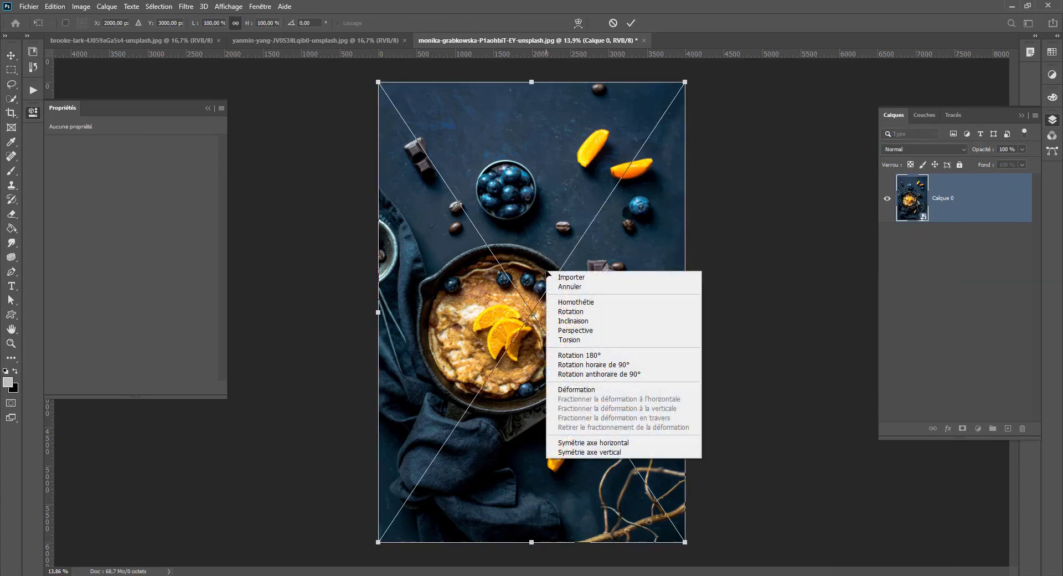
{"action": "left_click", "coordinate": [577, 389]}
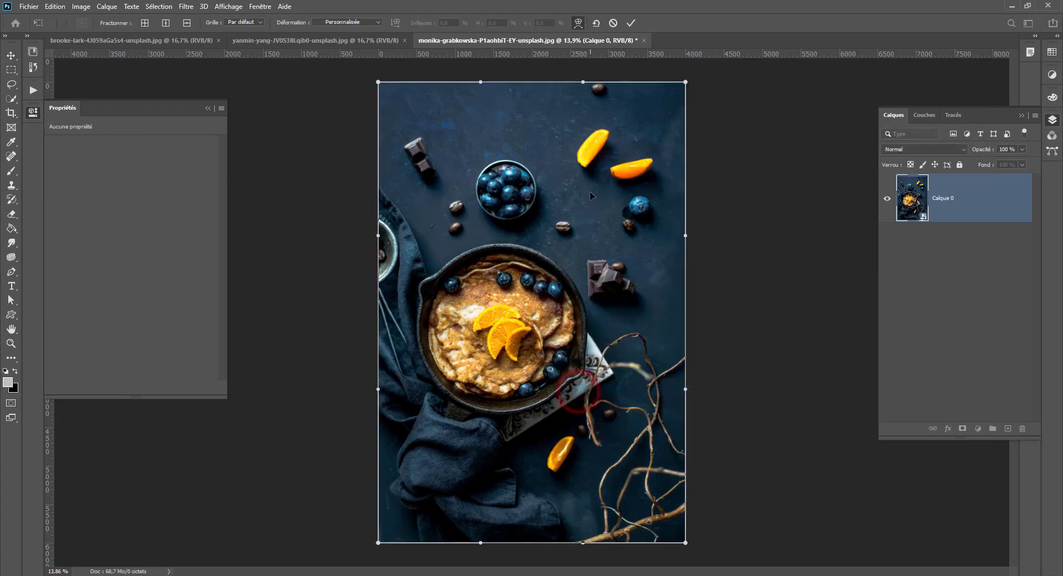
- Split the warp crosswise just above the blueberry bowl, pull the crossing down onto the upper-right part of the pan, and apply it
{"action": "left_click", "coordinate": [145, 23]}
{"action": "left_click", "coordinate": [478, 150]}
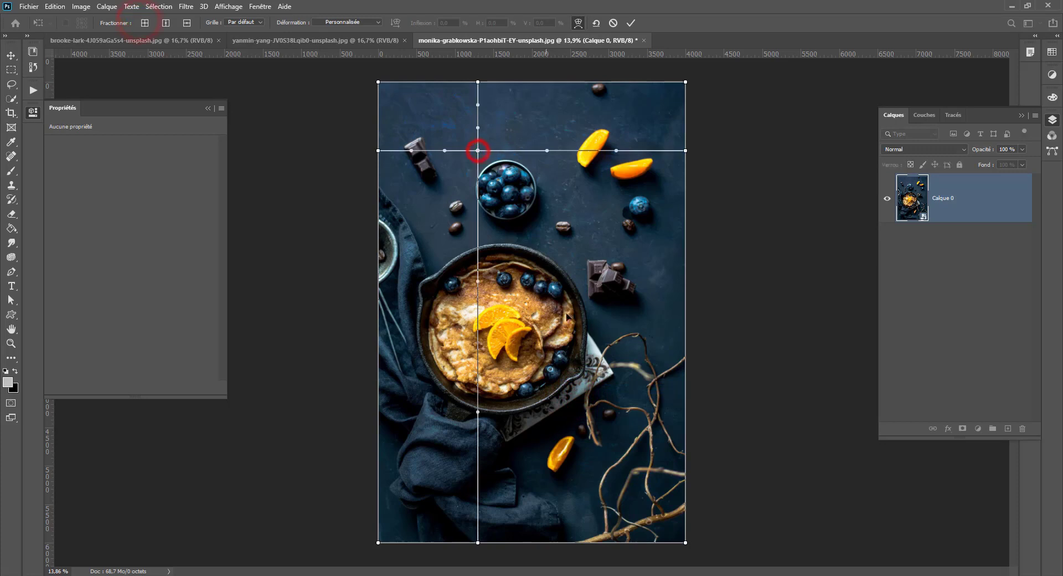
{"action": "left_click_drag", "start_coordinate": [478, 150], "coordinate": [563, 286]}
{"action": "key", "text": "Return"}
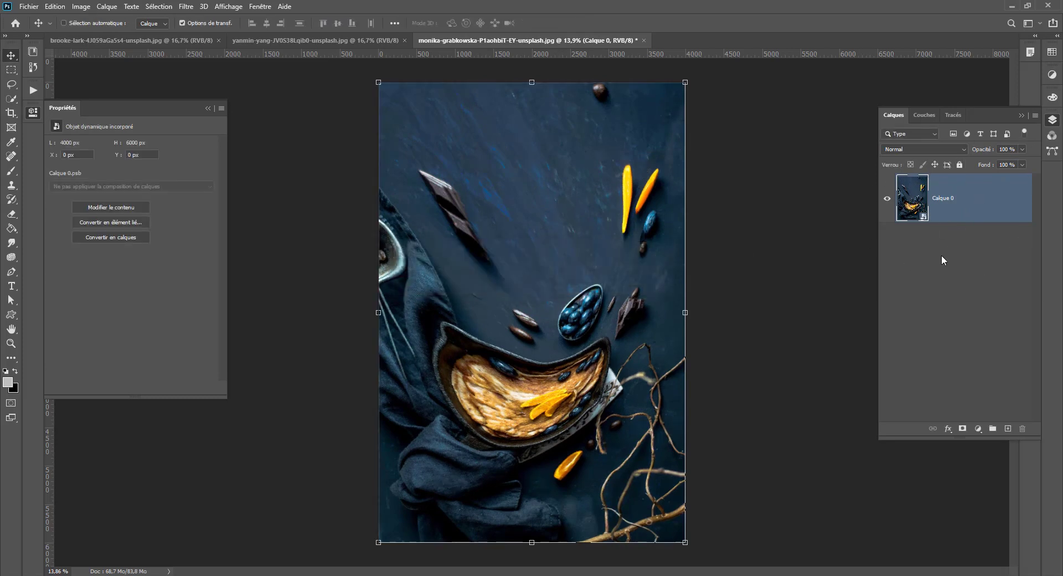
- Reopen the warp on the smart object and pull the crossing back up beside the blueberry bowl, adjusting its lower handle
{"action": "key", "text": "ctrl+t"}
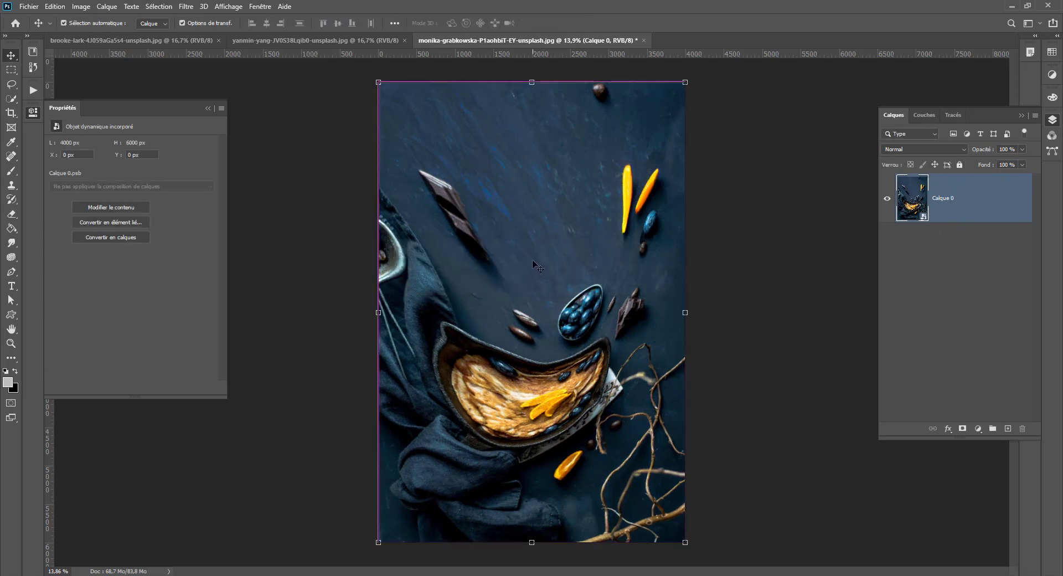
{"action": "right_click", "coordinate": [547, 283]}
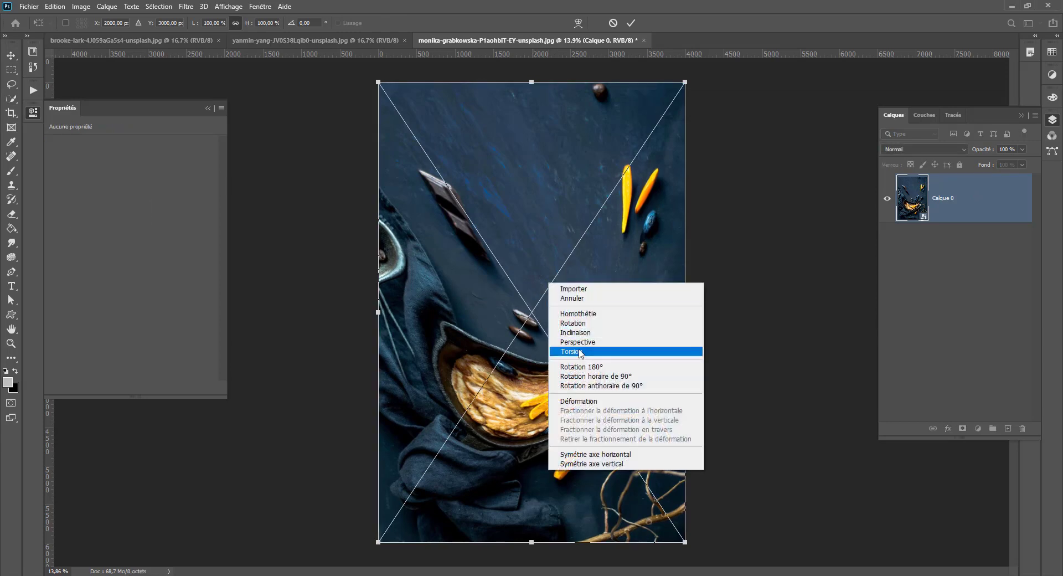
{"action": "left_click", "coordinate": [578, 401]}
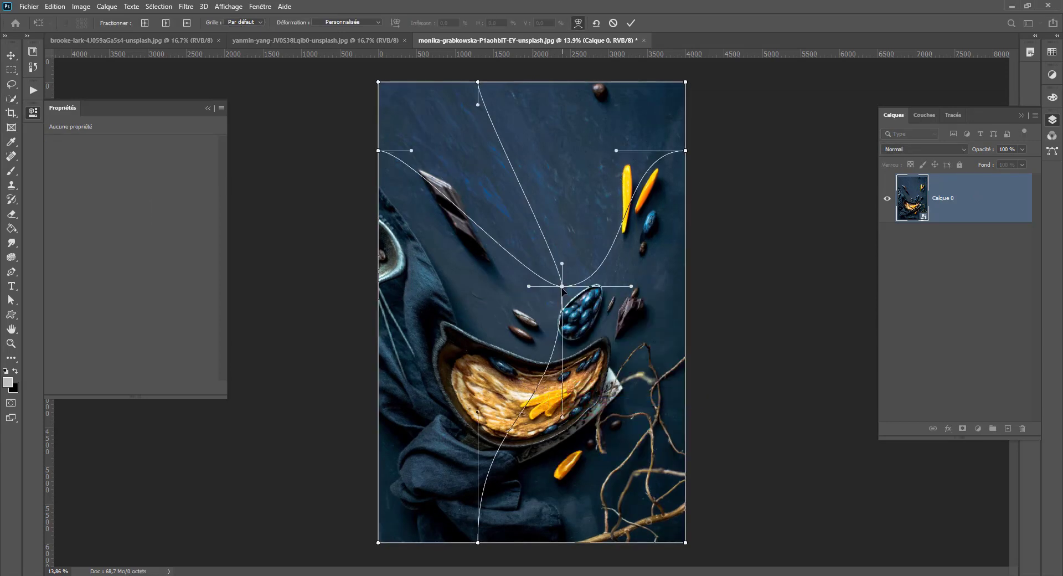
{"action": "left_click_drag", "start_coordinate": [562, 286], "coordinate": [483, 156]}
{"action": "mouse_move", "coordinate": [483, 412]}
{"action": "left_mouse_down"}
{"action": "mouse_move", "coordinate": [530, 437]}
{"action": "mouse_move", "coordinate": [438, 439]}
{"action": "mouse_move", "coordinate": [480, 427]}
{"action": "left_mouse_up"}
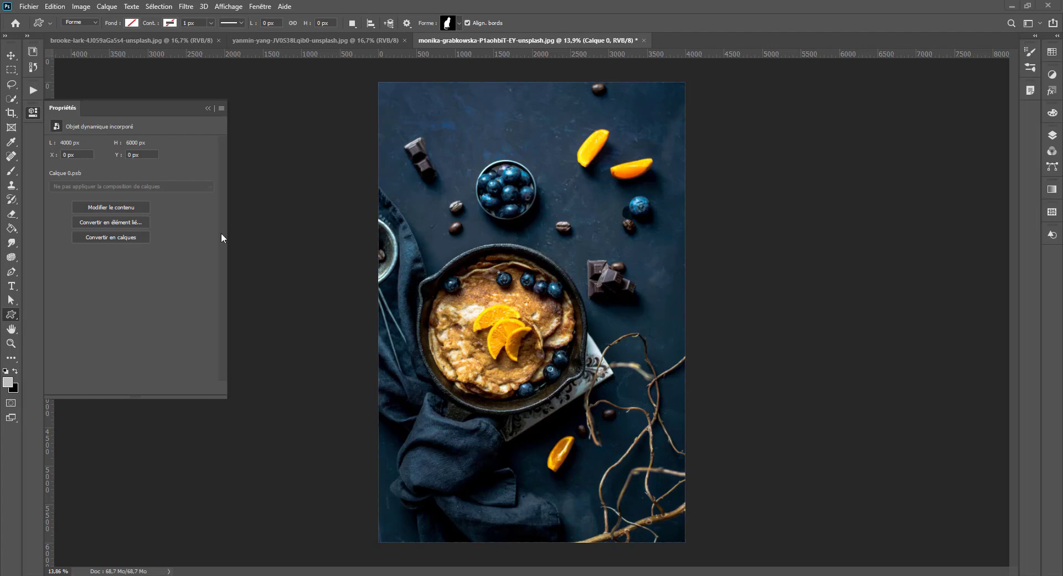
- Collapse the Propriétés panel, float the Motifs panel beside the image, and expand it to a greater height
{"action": "left_click", "coordinate": [32, 112]}
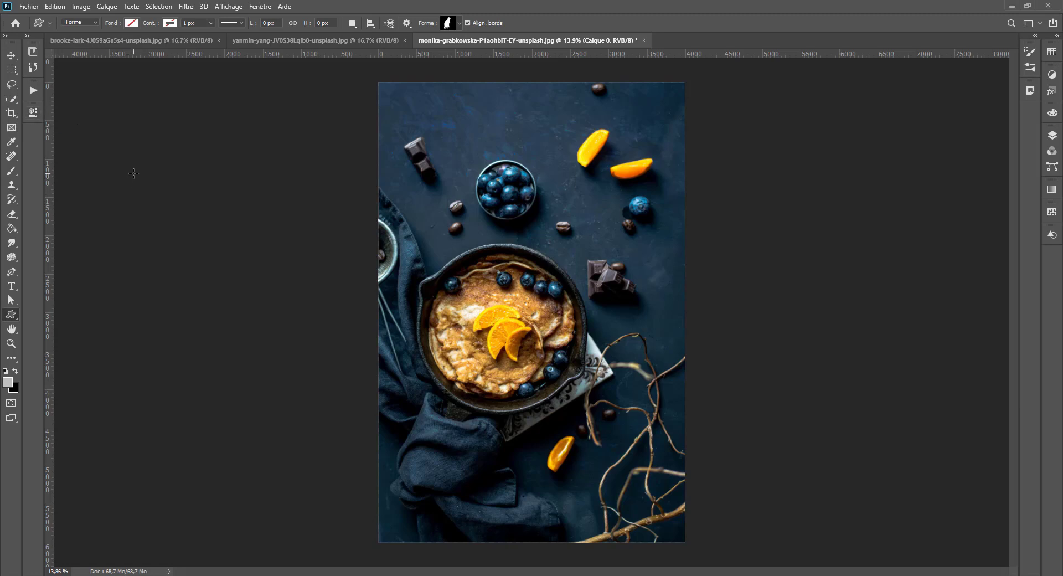
{"action": "left_click", "coordinate": [262, 7]}
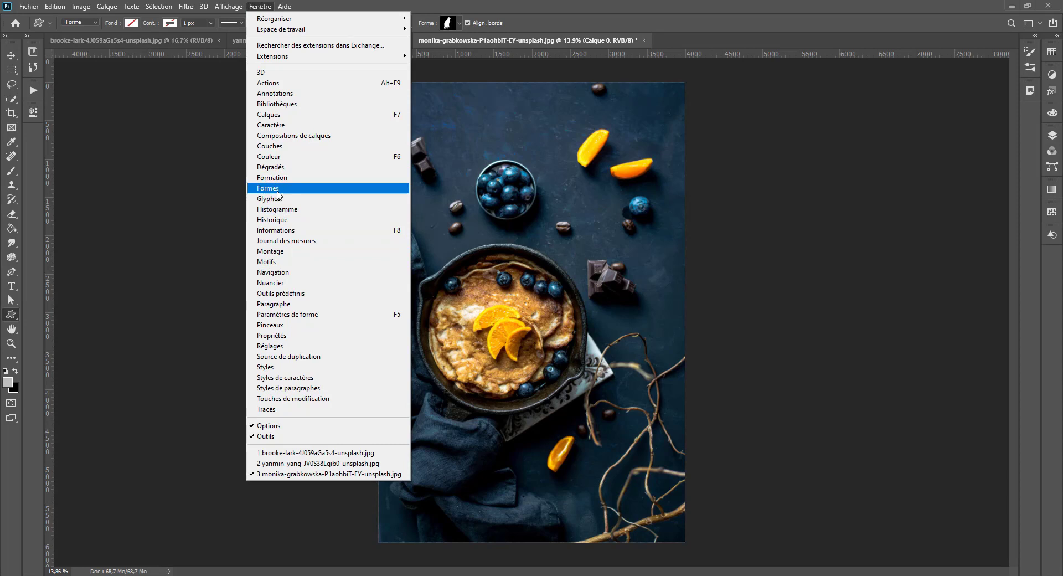
{"action": "left_click_drag", "start_coordinate": [1052, 212], "coordinate": [854, 145]}
{"action": "left_click", "coordinate": [847, 134]}
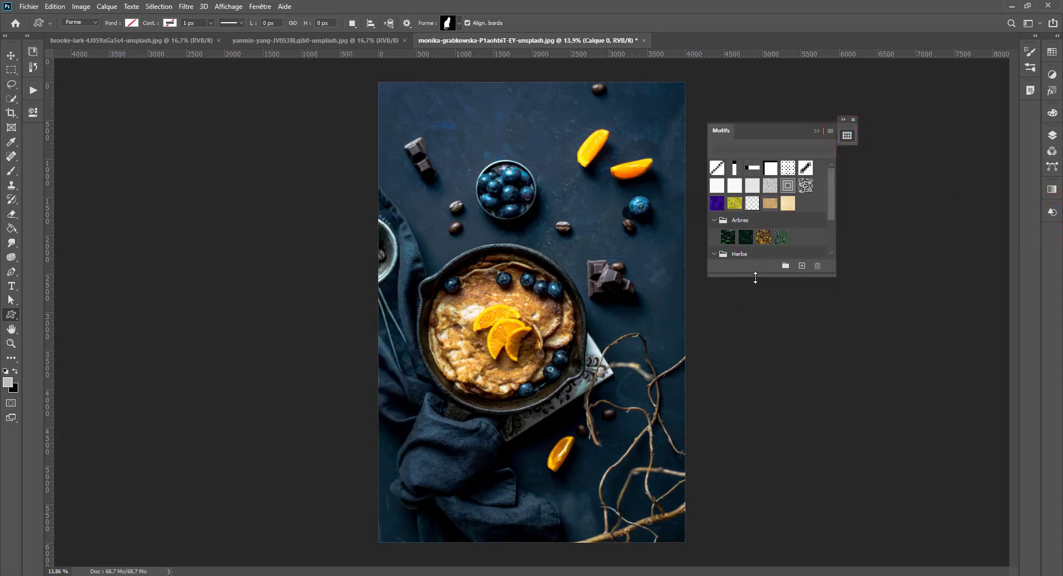
{"action": "left_click_drag", "start_coordinate": [755, 278], "coordinate": [797, 490]}
- Float and expand the Formes and Dégradés panels on either side of the workspace, making the Formes panel taller
{"action": "left_click_drag", "start_coordinate": [1049, 212], "coordinate": [134, 123]}
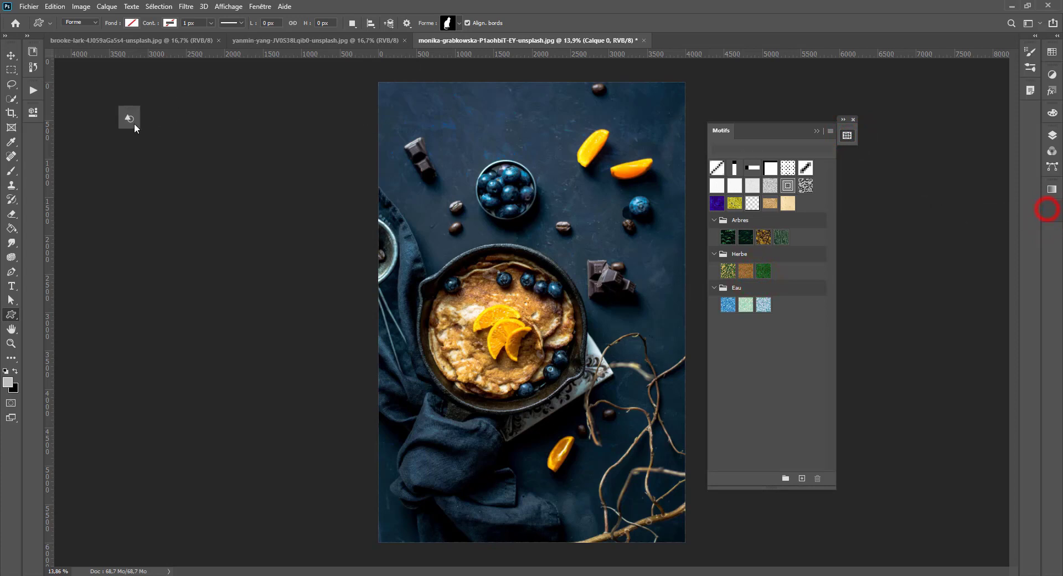
{"action": "left_click", "coordinate": [134, 125]}
{"action": "left_click_drag", "start_coordinate": [211, 271], "coordinate": [212, 477]}
{"action": "left_click_drag", "start_coordinate": [1053, 188], "coordinate": [1022, 139]}
{"action": "left_click", "coordinate": [931, 155]}
{"action": "left_click", "coordinate": [1023, 138]}
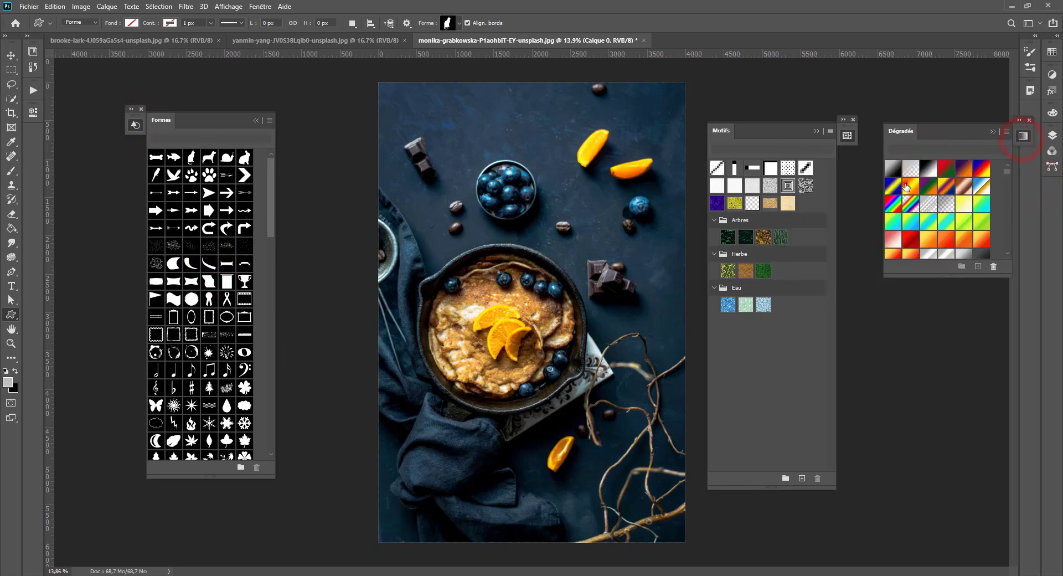
- Try the orange-yellow and red-green gradients as a fill over the photo, and replace them with the brown pattern from the Herbe group
{"action": "left_click_drag", "start_coordinate": [910, 186], "coordinate": [555, 156]}
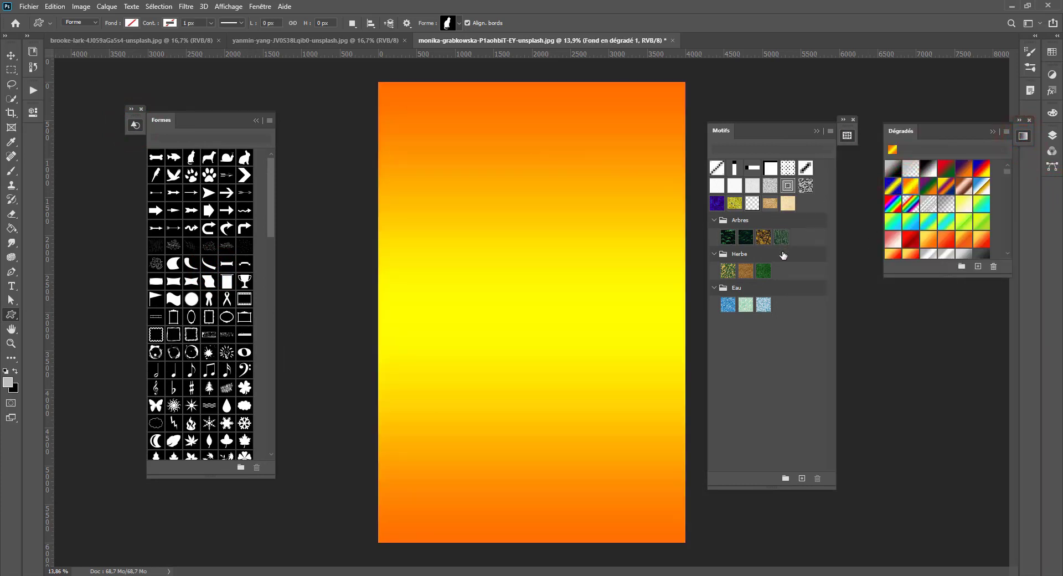
{"action": "left_click", "coordinate": [956, 171]}
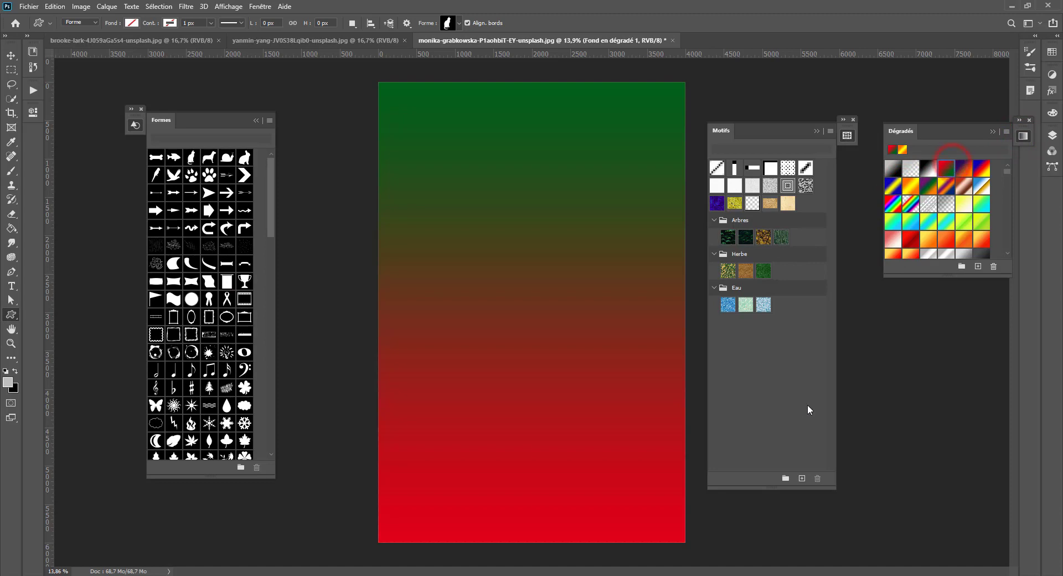
{"action": "left_click_drag", "start_coordinate": [749, 271], "coordinate": [583, 434]}
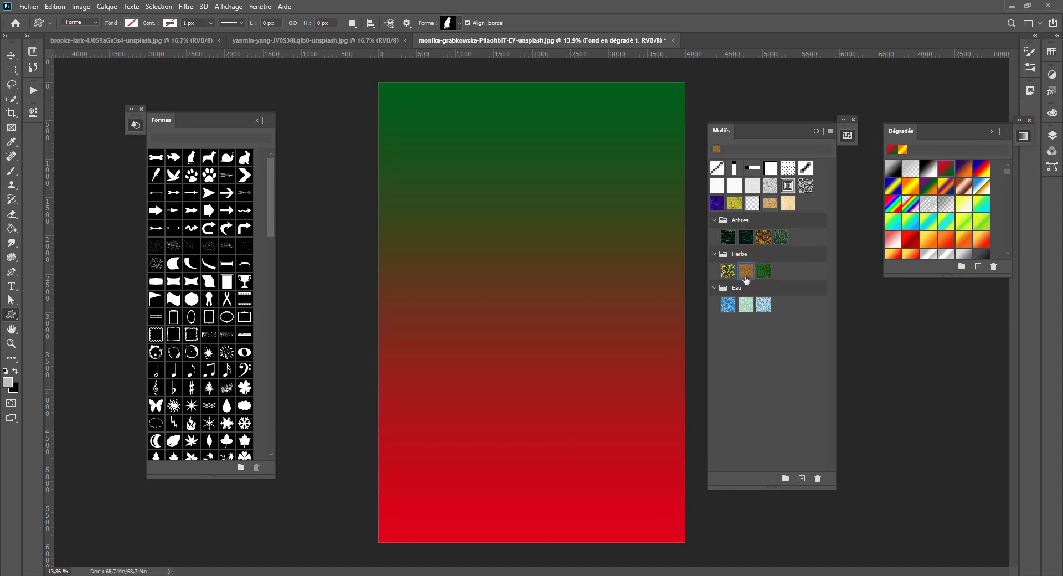
{"action": "left_click_drag", "start_coordinate": [747, 278], "coordinate": [475, 244]}
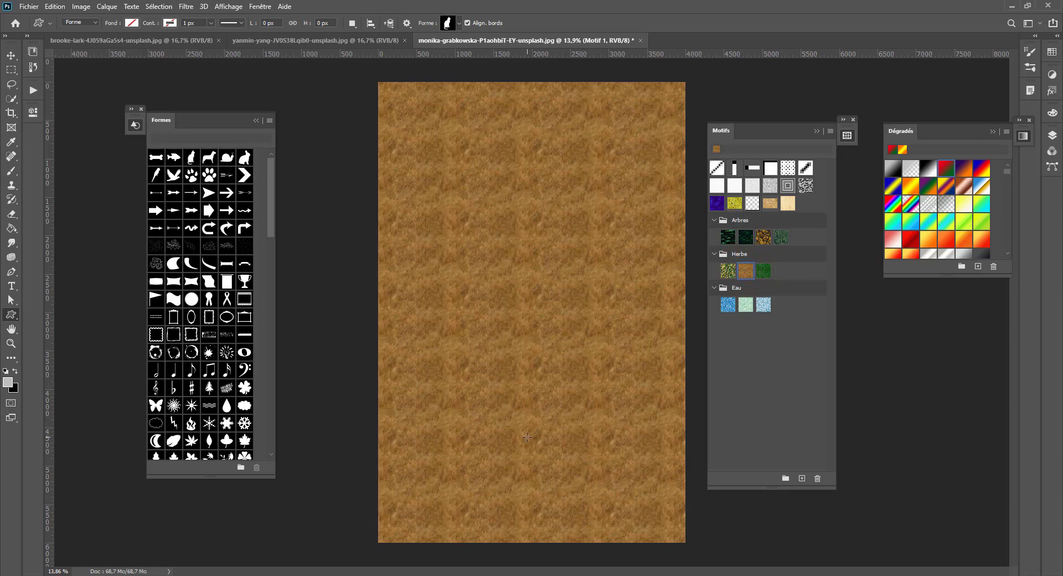
- Browse the custom shapes and place the ring-shaped Résidus 5 stain on the right half of the pattern-filled image
{"action": "scroll", "coordinate": [201, 304], "scroll_direction": "down", "scroll_amount": 5}
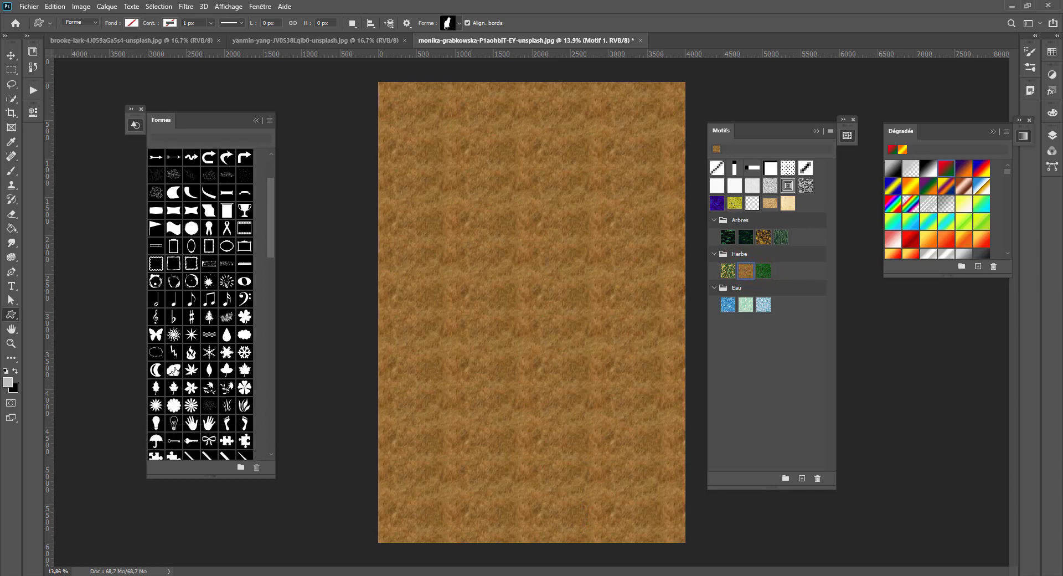
{"action": "scroll", "coordinate": [200, 304], "scroll_direction": "up", "scroll_amount": 4}
{"action": "key", "text": "ctrl+plus"}
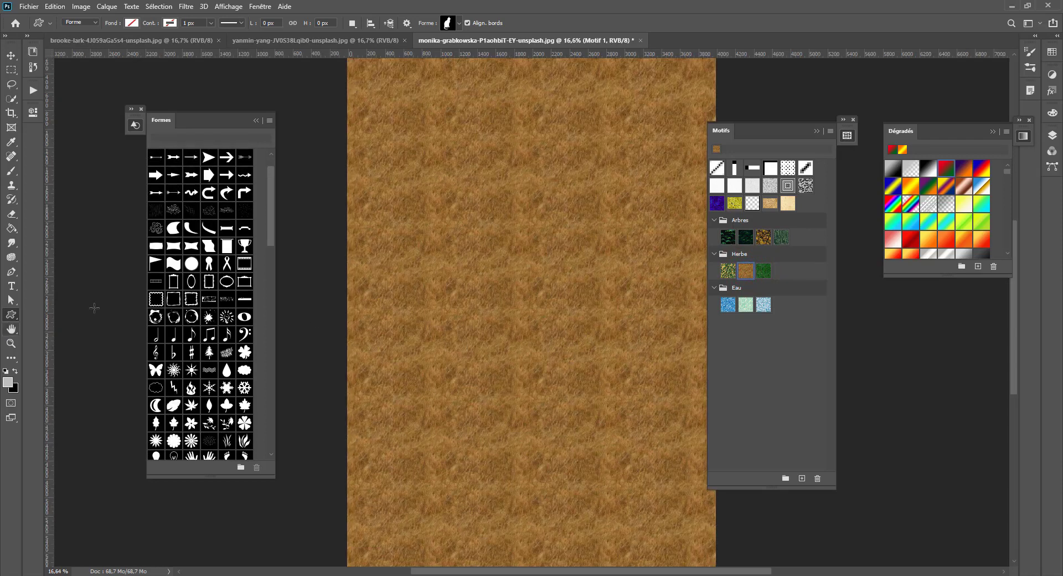
{"action": "scroll", "coordinate": [177, 324], "scroll_direction": "up", "scroll_amount": 1}
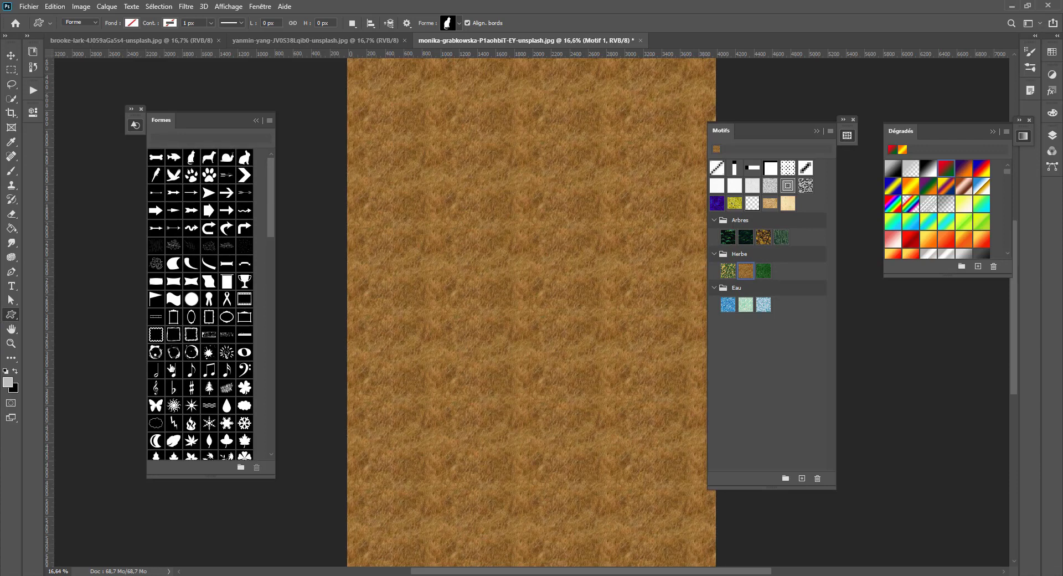
{"action": "left_click_drag", "start_coordinate": [169, 353], "coordinate": [638, 332]}
{"action": "key", "text": "Return"}
- Set the fill colour of the Résidus 5 1 shape layer to red f52222
{"action": "left_click", "coordinate": [1052, 137]}
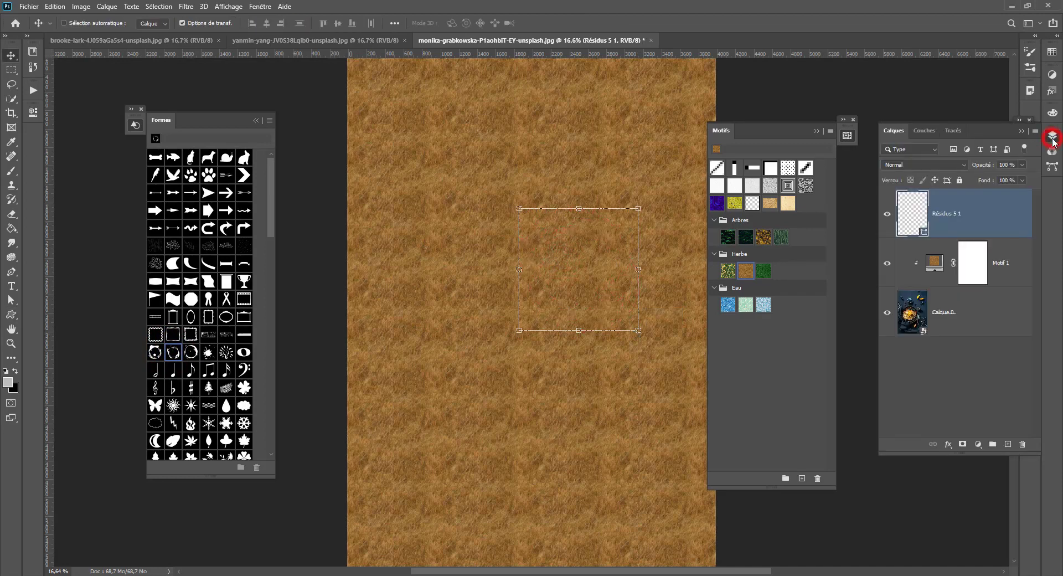
{"action": "double_click", "coordinate": [914, 220]}
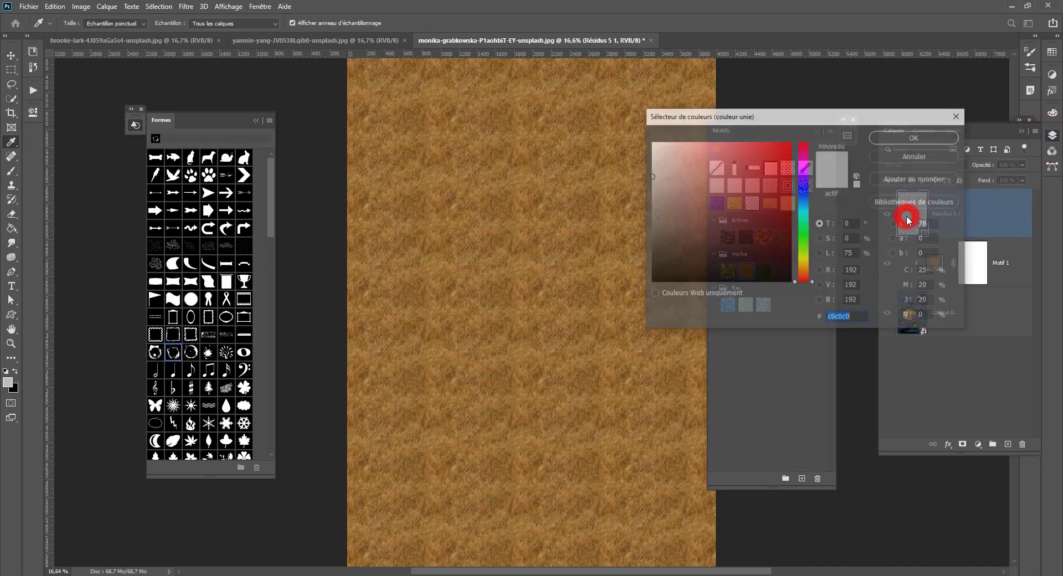
{"action": "left_click", "coordinate": [897, 139]}
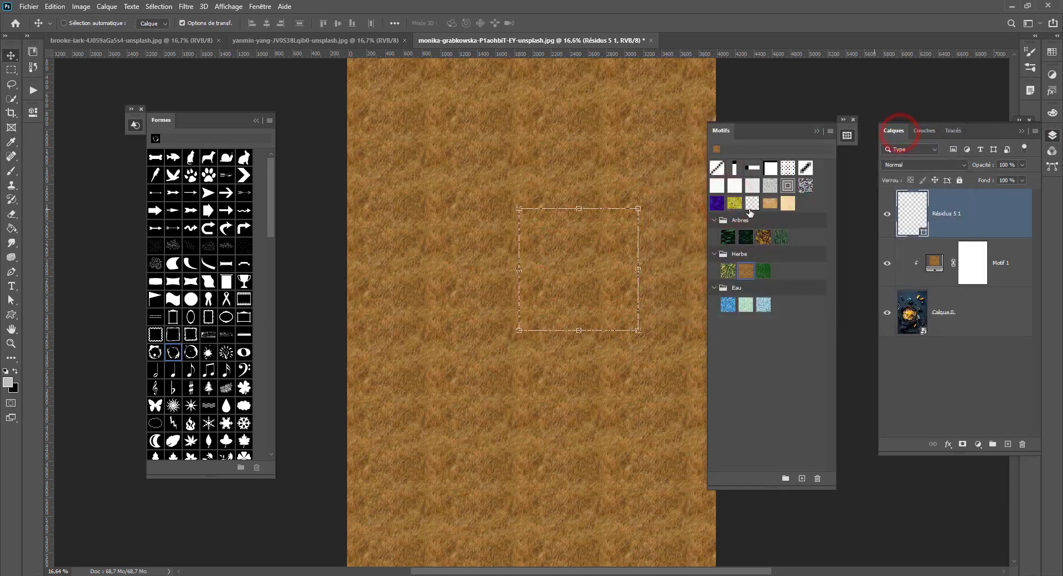
- Check the layer stack by toggling the visibility of Motif 1 and Calque 0 off and on
{"action": "left_click", "coordinate": [889, 264]}
{"action": "left_click", "coordinate": [886, 312]}
{"action": "left_click", "coordinate": [886, 312]}
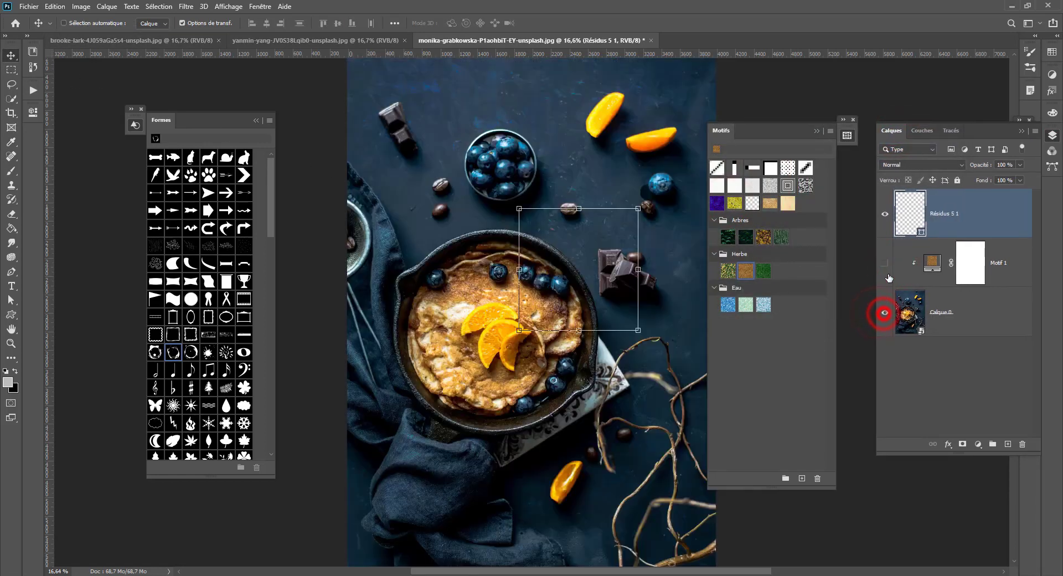
{"action": "left_click", "coordinate": [885, 263]}
- Display the properties of the Résidus 5 1 shape layer and change its fill colour to a darker, fully saturated red
{"action": "left_click", "coordinate": [908, 210], "text": "ctrl"}
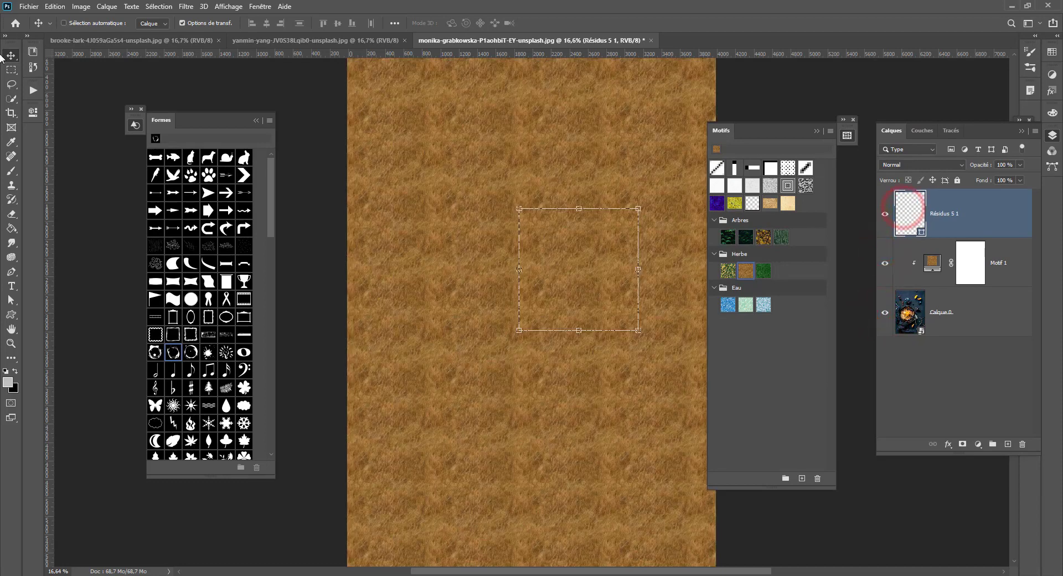
{"action": "left_click", "coordinate": [33, 112]}
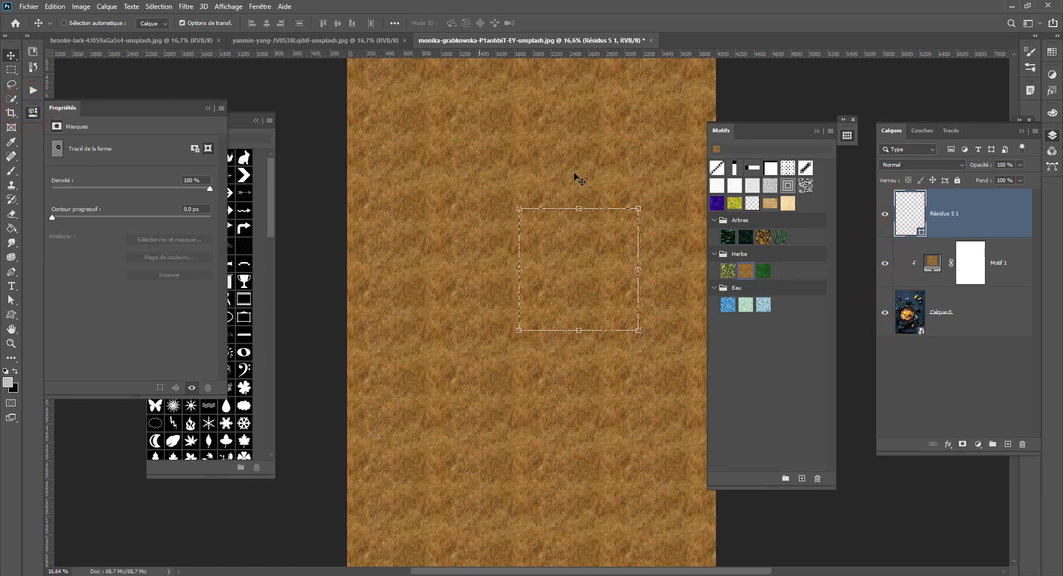
{"action": "double_click", "coordinate": [919, 216]}
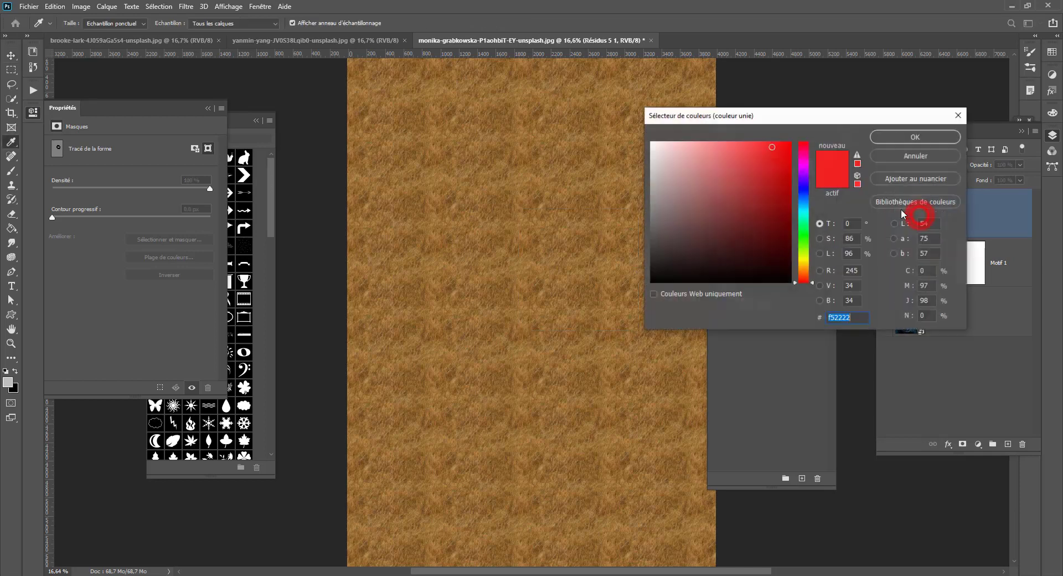
{"action": "left_click_drag", "start_coordinate": [752, 221], "coordinate": [791, 165]}
{"action": "left_click", "coordinate": [910, 139]}
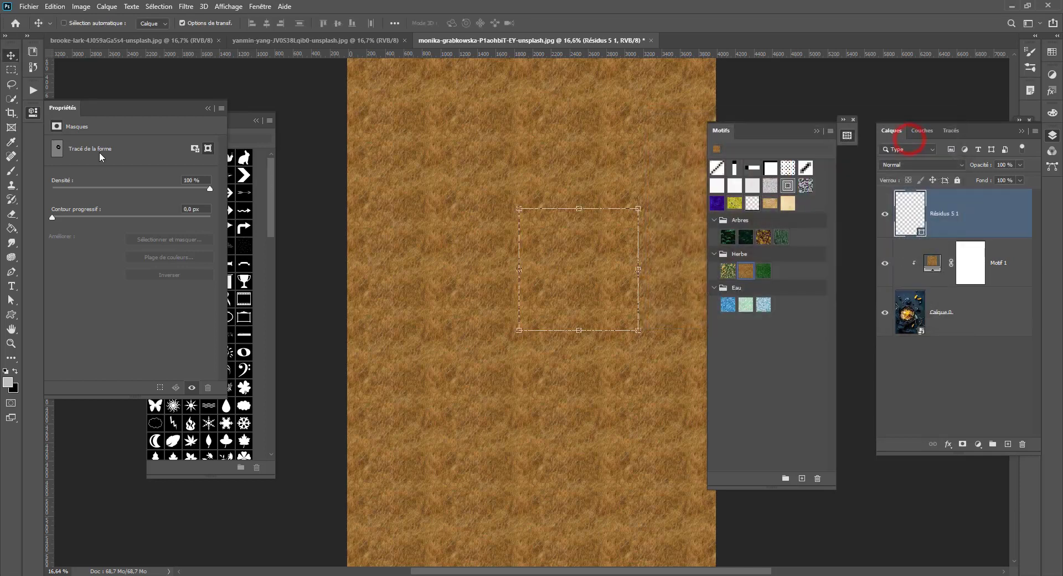
{"action": "left_click", "coordinate": [78, 216]}
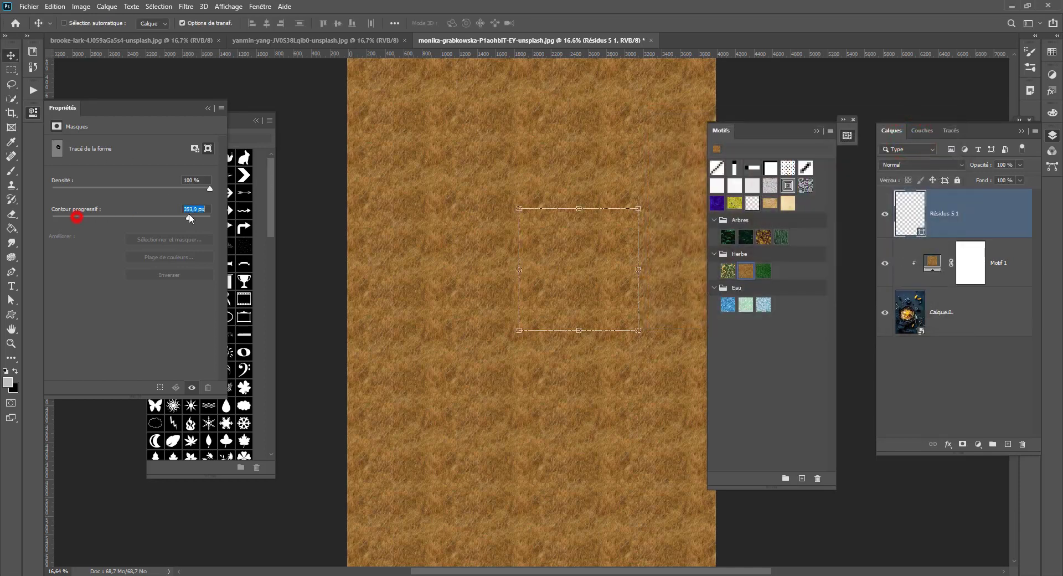
{"action": "left_click", "coordinate": [194, 148]}
{"action": "left_click", "coordinate": [207, 147]}
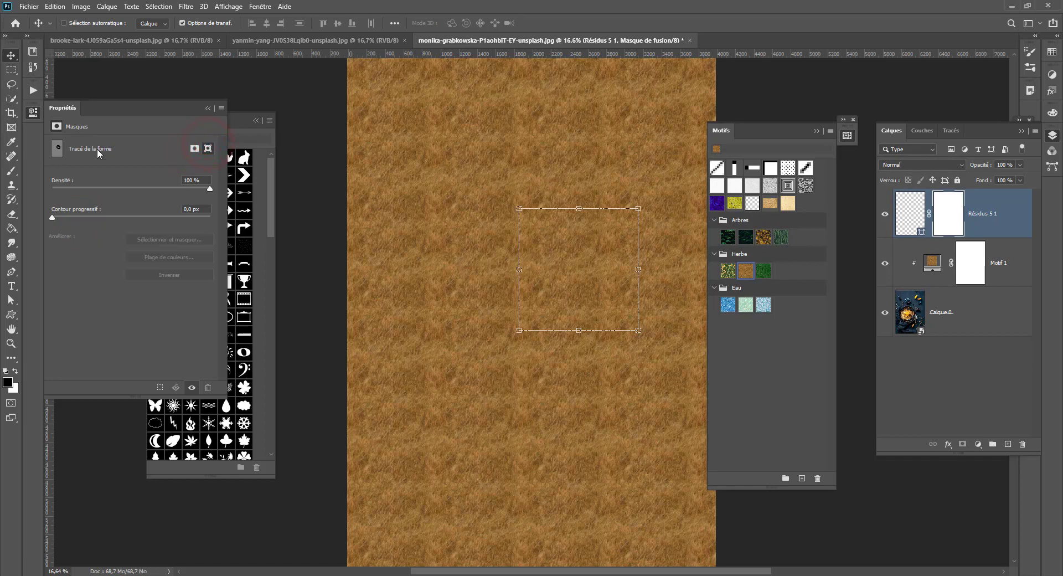
{"action": "left_click_drag", "start_coordinate": [948, 214], "coordinate": [1024, 448]}
{"action": "left_click", "coordinate": [474, 217]}
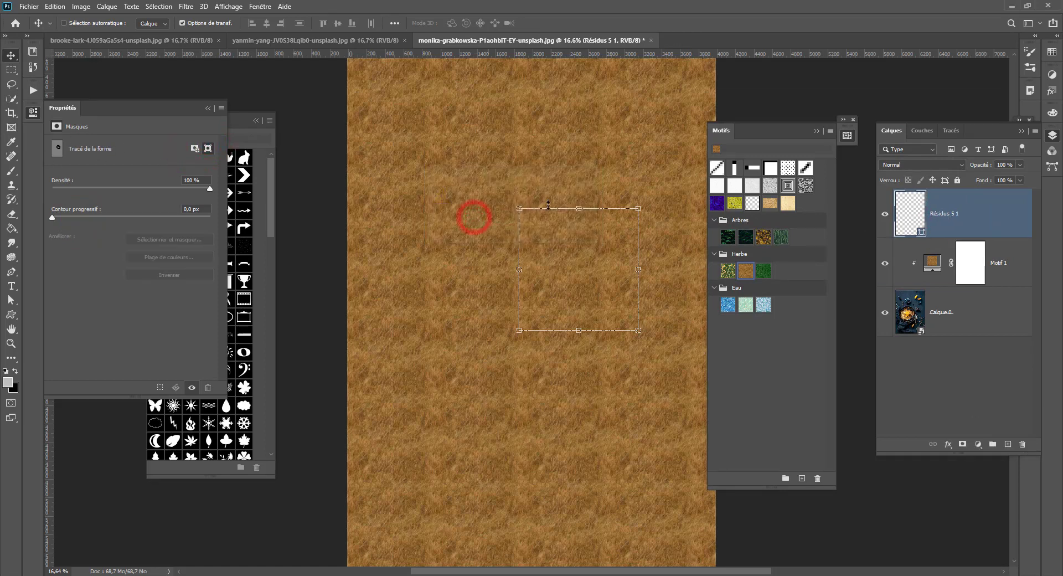
- Load the Résidus 5 1 shape outline as a selection and fill it with the foreground colour on a new layer
{"action": "right_click", "coordinate": [918, 216]}
{"action": "left_click", "coordinate": [911, 210], "text": "ctrl"}
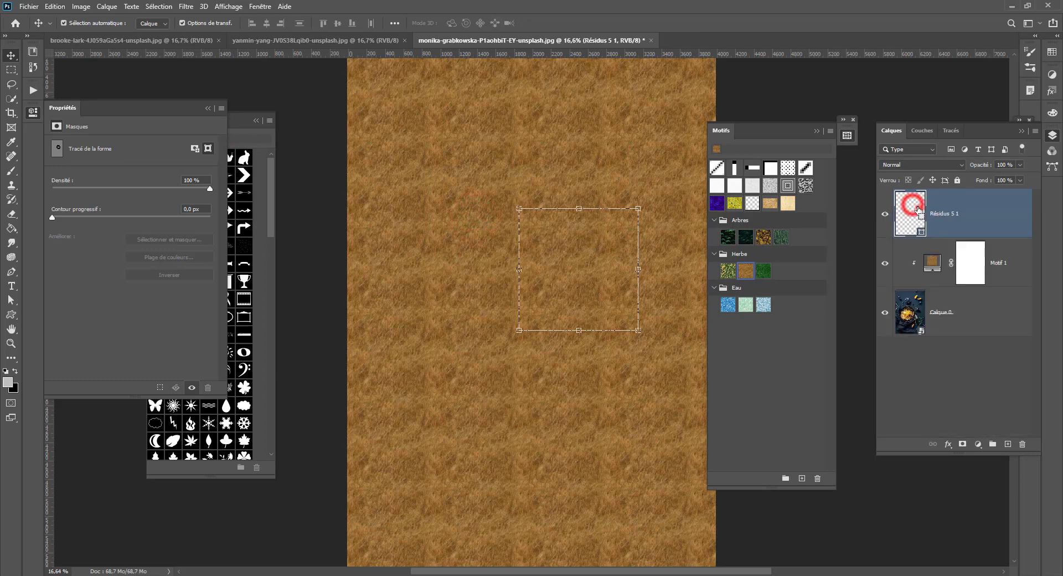
{"action": "left_click", "coordinate": [910, 210], "text": "ctrl"}
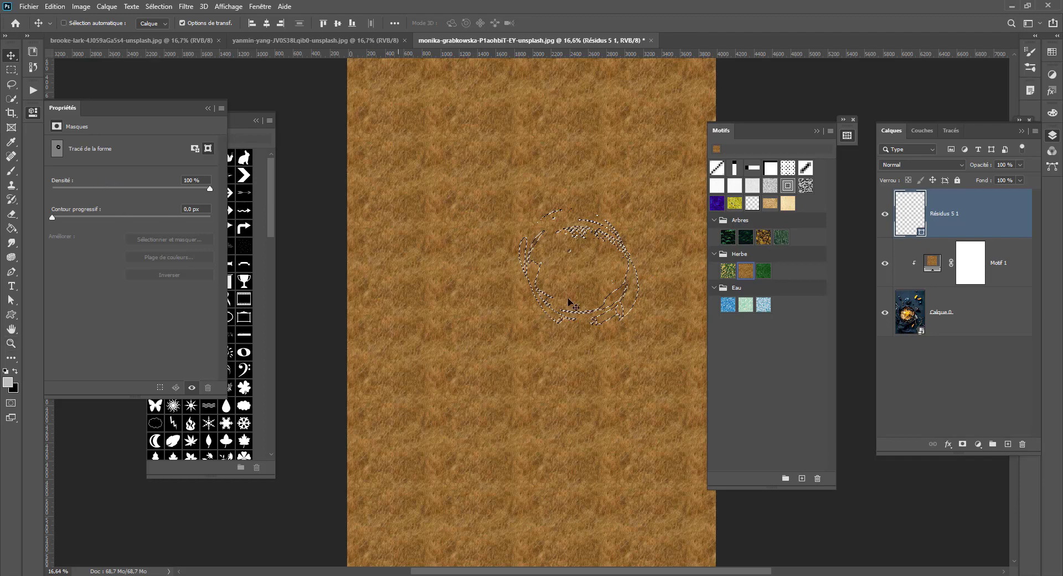
{"action": "left_click", "coordinate": [1008, 444]}
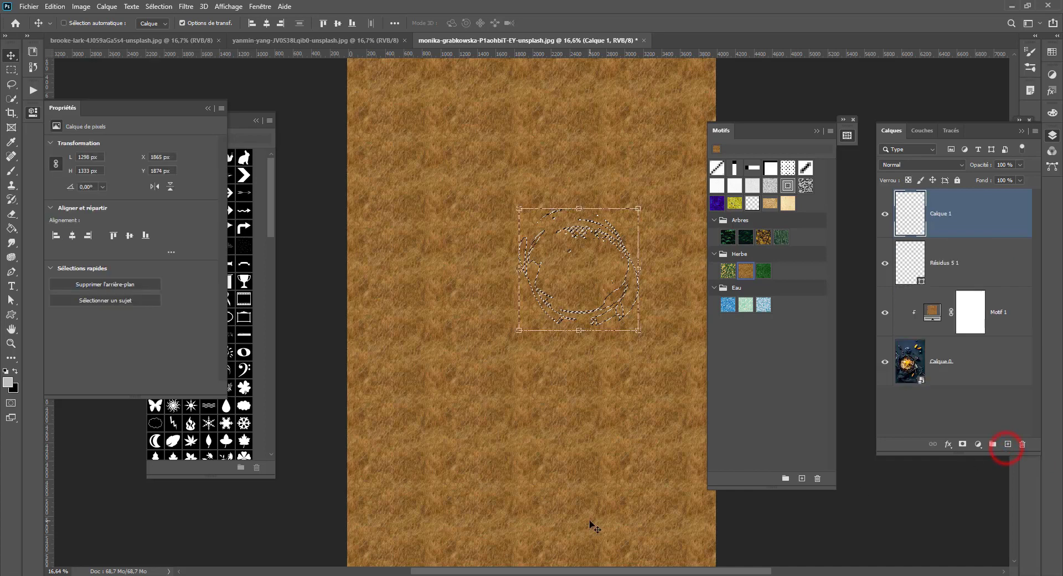
{"action": "left_click", "coordinate": [11, 229]}
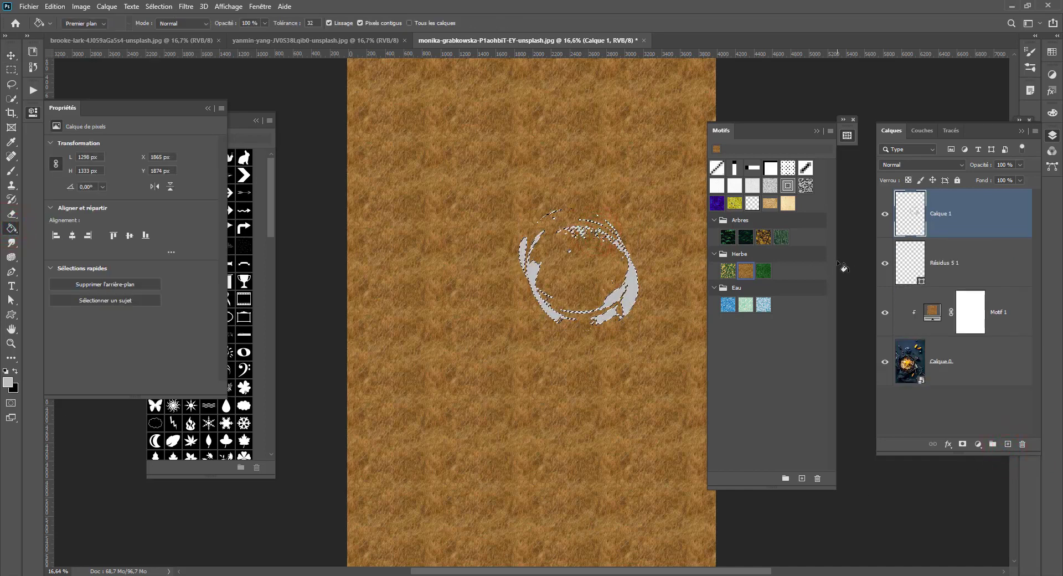
- Undo the fill of the stain selection and delete the new empty layer
{"action": "key", "text": "ctrl+z"}
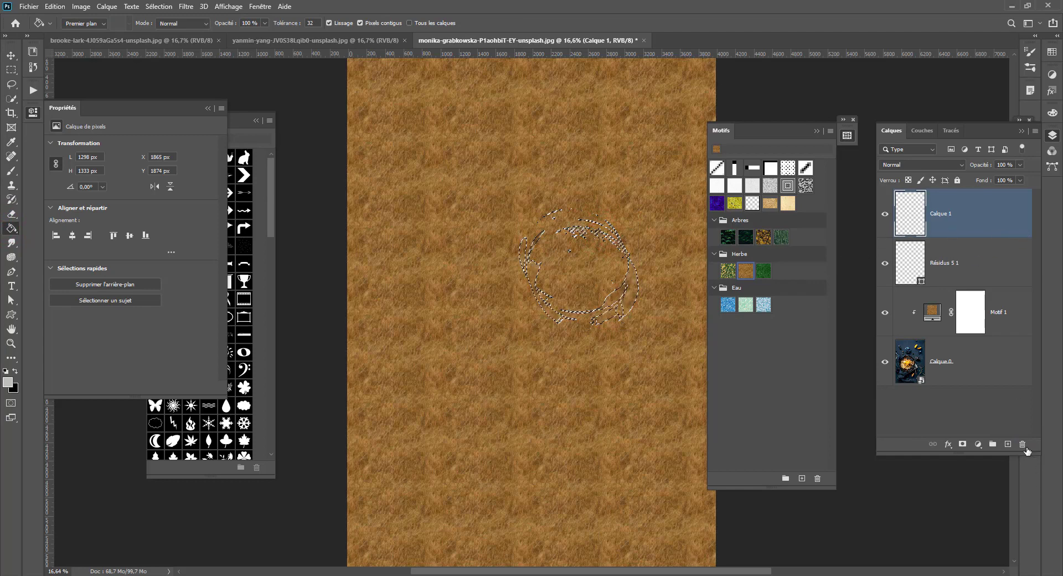
{"action": "left_click", "coordinate": [1023, 444]}
{"action": "key", "text": "Return"}
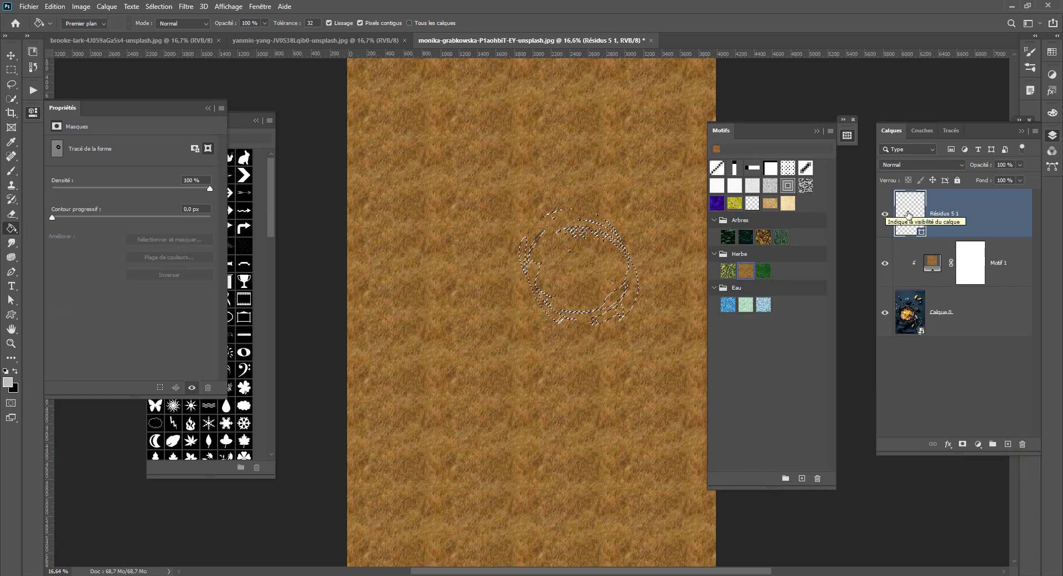
- Collapse the Propriétés, Formes and Motifs panels, docking Motifs in the Calques group and Formes below the collapsed Propriétés panel
{"action": "left_click", "coordinate": [32, 113]}
{"action": "left_click", "coordinate": [135, 125]}
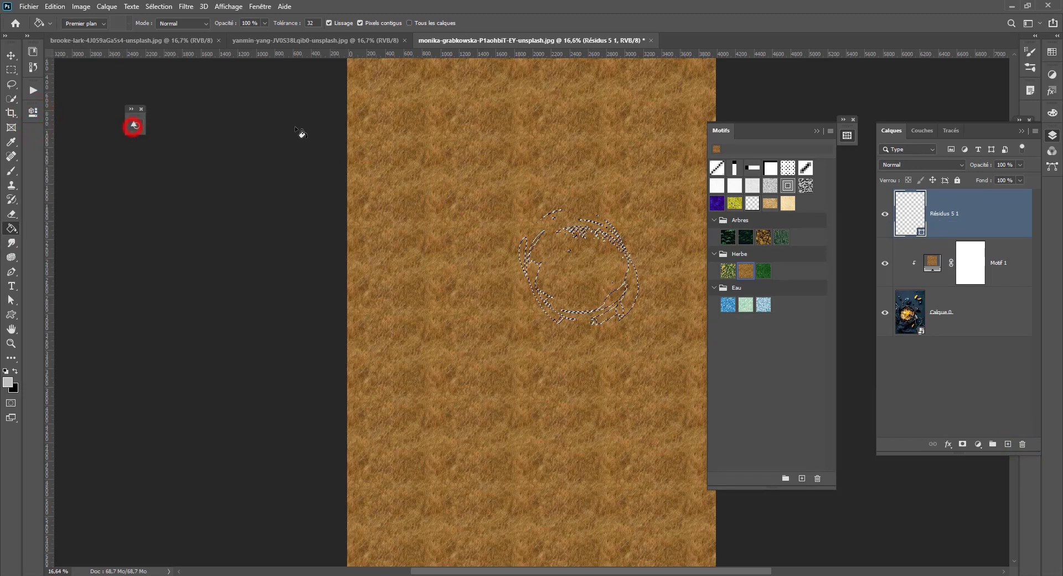
{"action": "left_click", "coordinate": [846, 135]}
{"action": "left_click_drag", "start_coordinate": [841, 137], "coordinate": [1056, 154]}
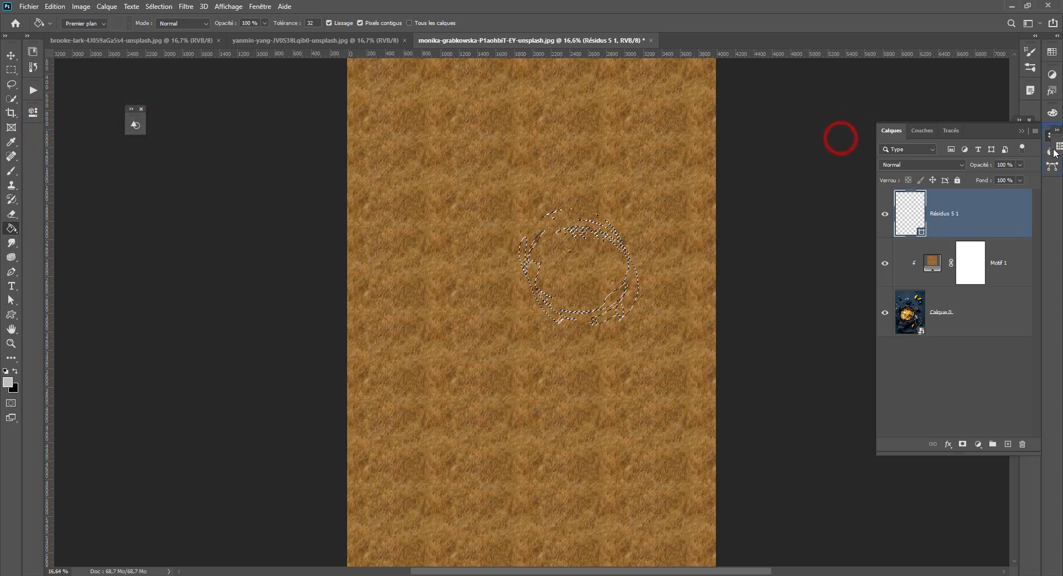
{"action": "left_click", "coordinate": [1053, 152]}
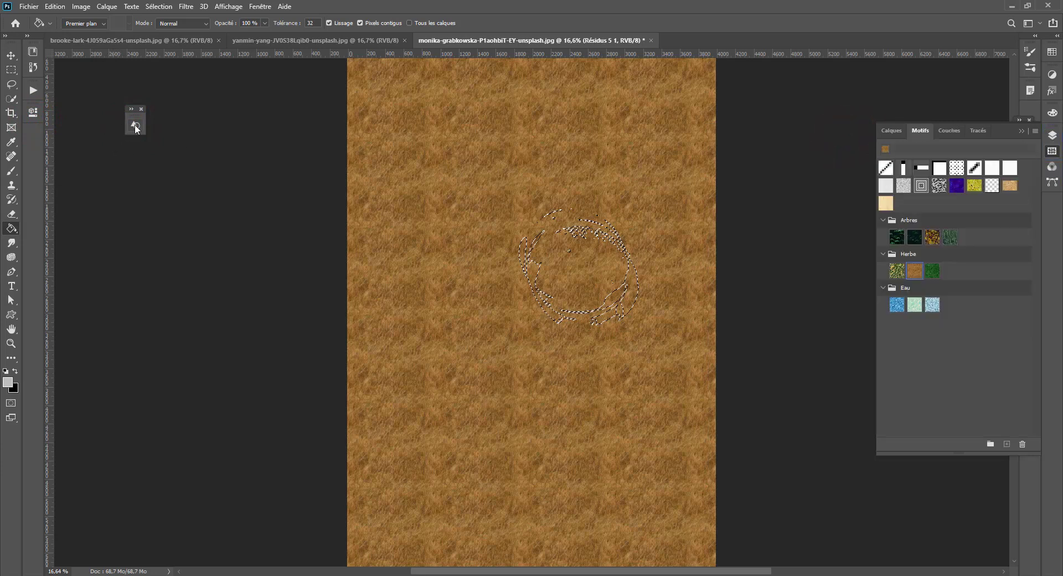
{"action": "left_click_drag", "start_coordinate": [135, 127], "coordinate": [33, 136]}
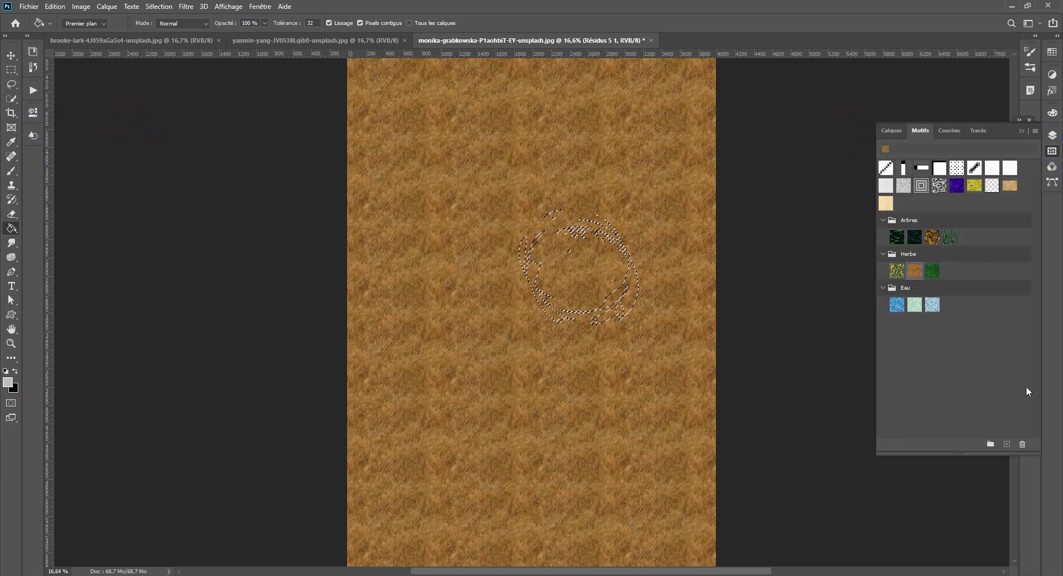
- Dock the collapsed Dégradés panel beneath the other collapsed panels beside the canvas and display the Calques panel again
{"action": "left_click", "coordinate": [996, 394]}
{"action": "left_click", "coordinate": [1052, 149]}
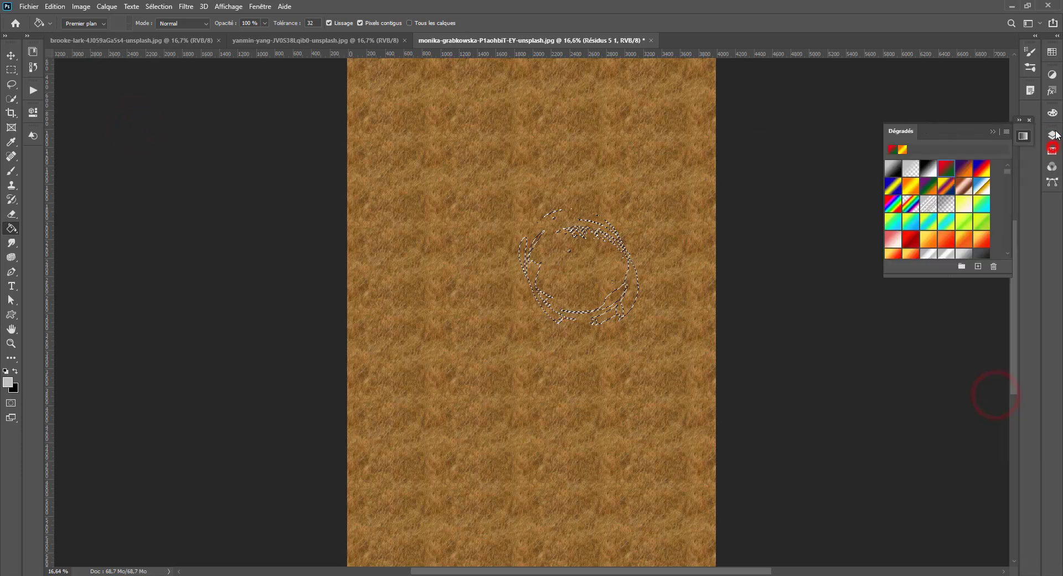
{"action": "left_click", "coordinate": [1054, 135]}
{"action": "left_click", "coordinate": [1052, 136]}
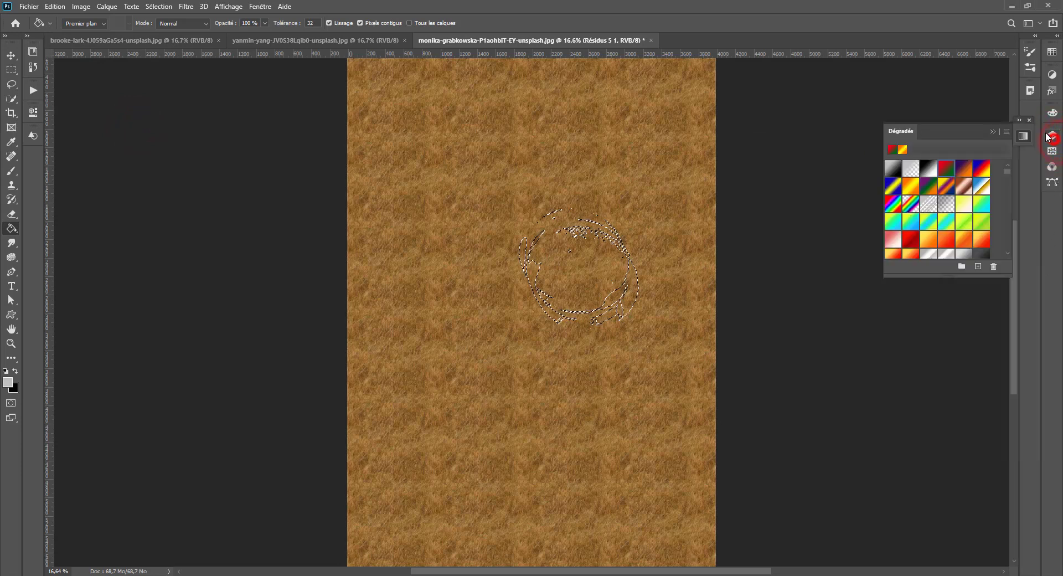
{"action": "left_click_drag", "start_coordinate": [1025, 134], "coordinate": [1035, 122]}
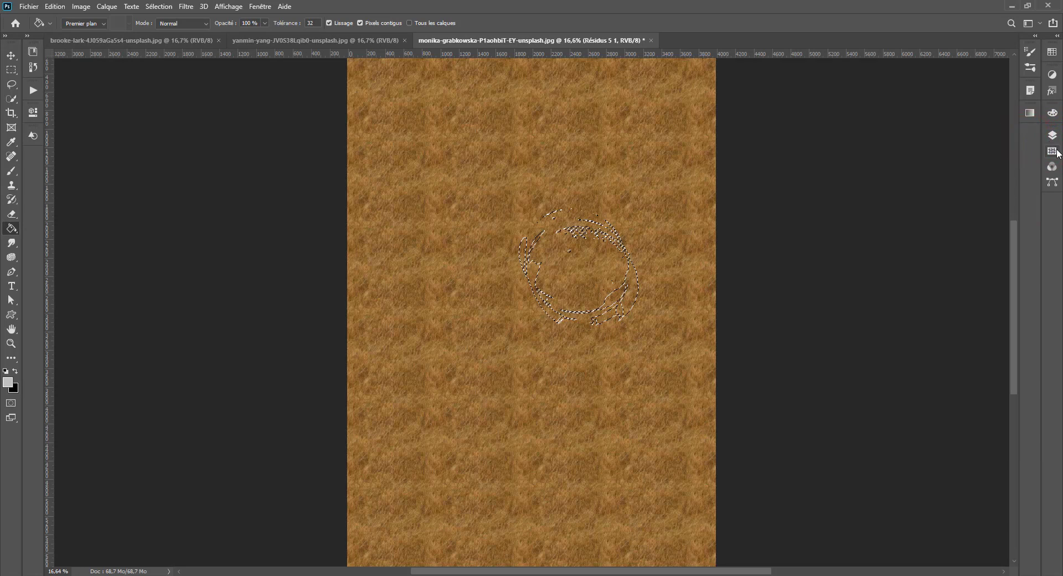
{"action": "left_click", "coordinate": [1052, 135]}
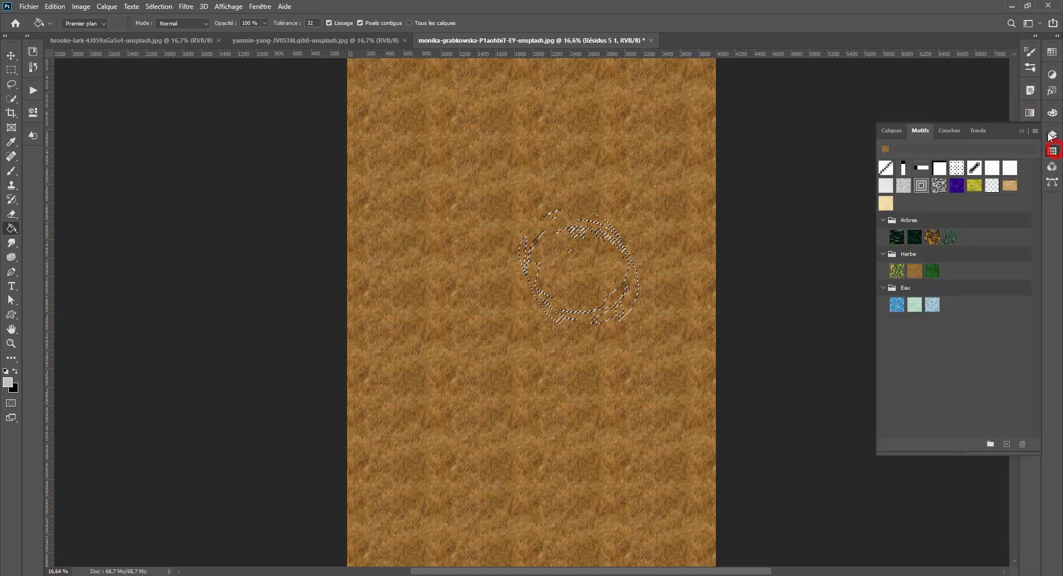
- Remove the Résidus 5 1 and Motif 1 layers and switch to the bicycle wheel image
{"action": "left_click", "coordinate": [1008, 444]}
{"action": "left_click", "coordinate": [1008, 443]}
{"action": "left_click", "coordinate": [1008, 444]}
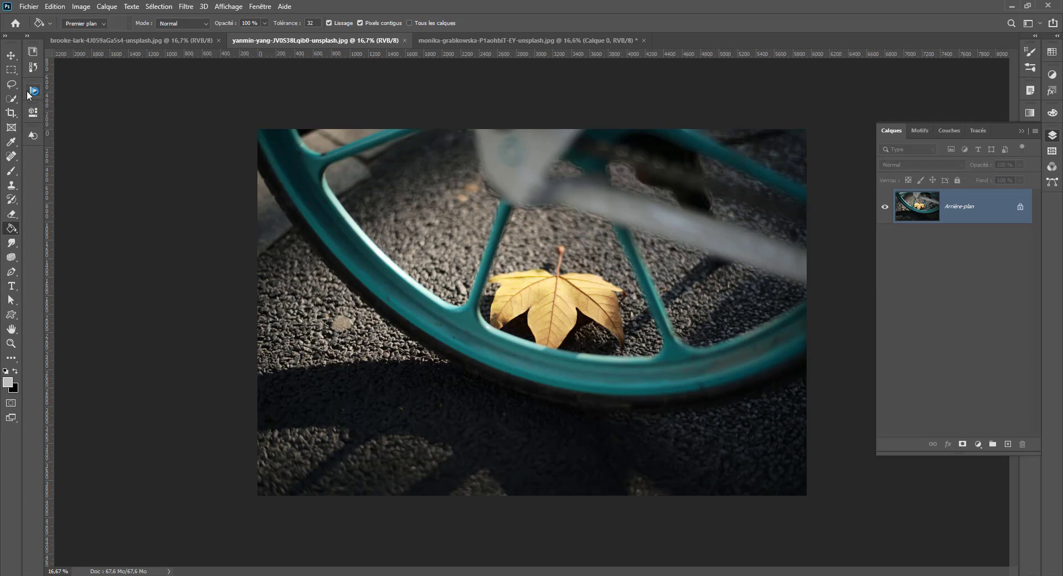
- Activate the Object Selection tool and enclose a patch of asphalt between the wheel spokes to select it
{"action": "left_click", "coordinate": [10, 100]}
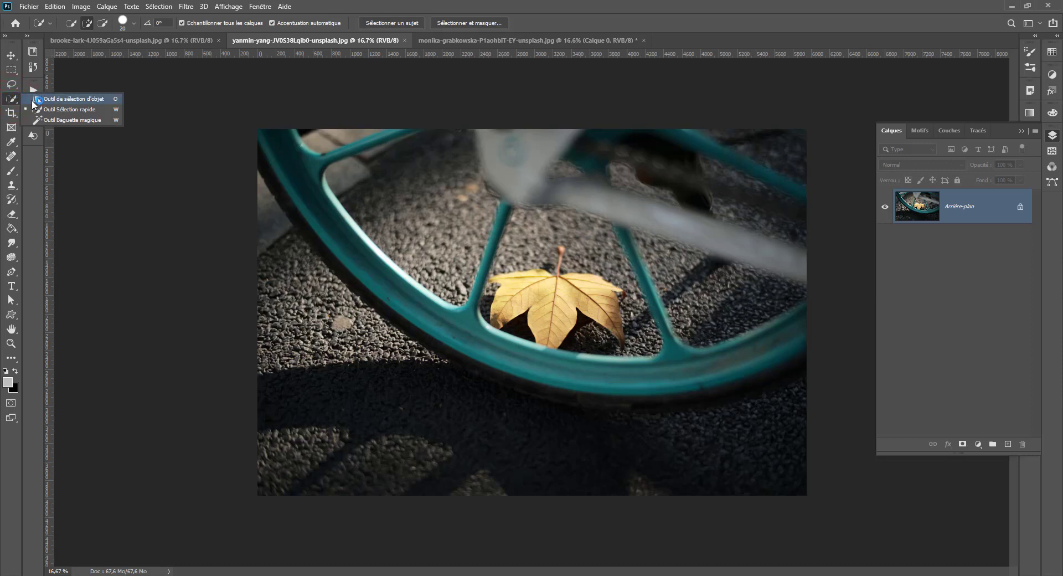
{"action": "left_click", "coordinate": [61, 98]}
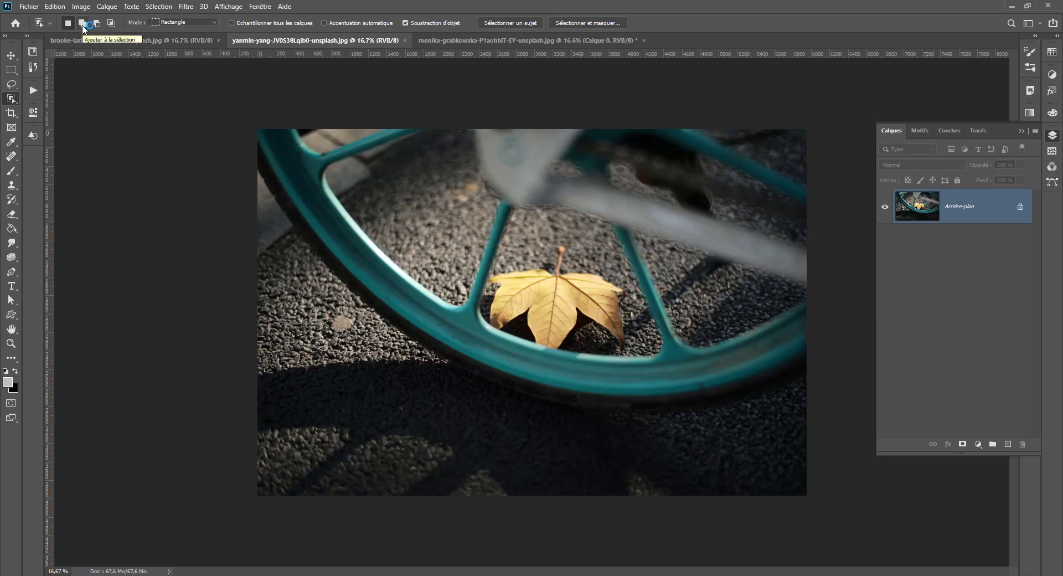
{"action": "left_click_drag", "start_coordinate": [385, 164], "coordinate": [448, 317]}
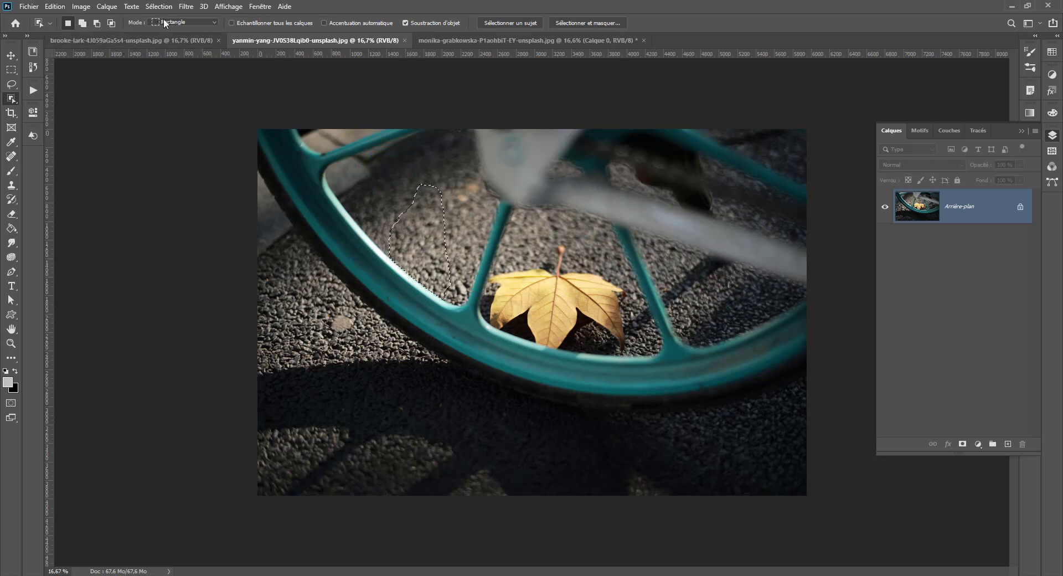
- With Rectangle mode, Échantillonner tous les calques and Accentuation automatique enabled, object-select the yellow leaf using a rectangle about 1830 × 1571 px
{"action": "left_click", "coordinate": [164, 22]}
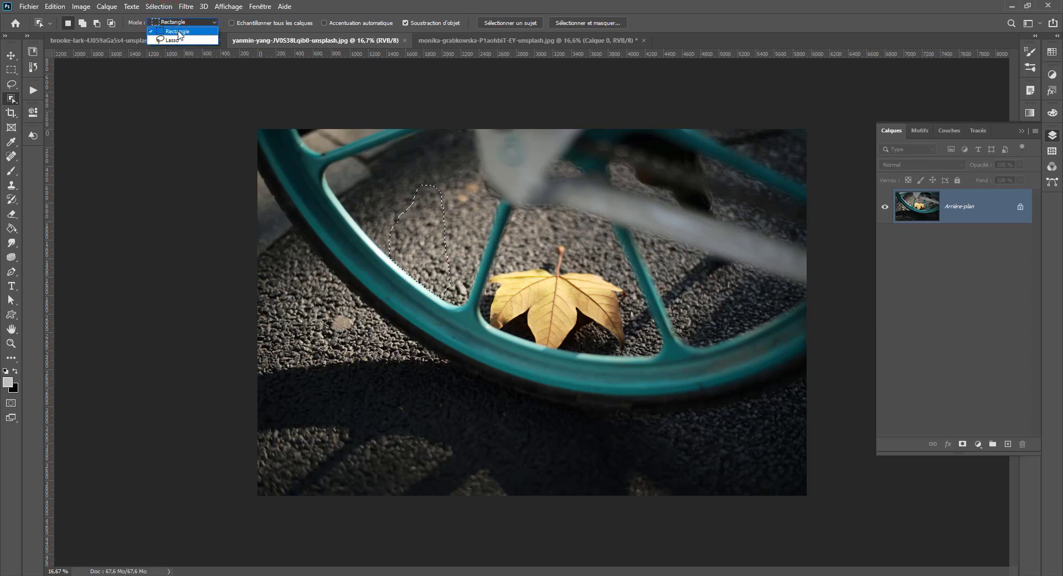
{"action": "left_click", "coordinate": [177, 32]}
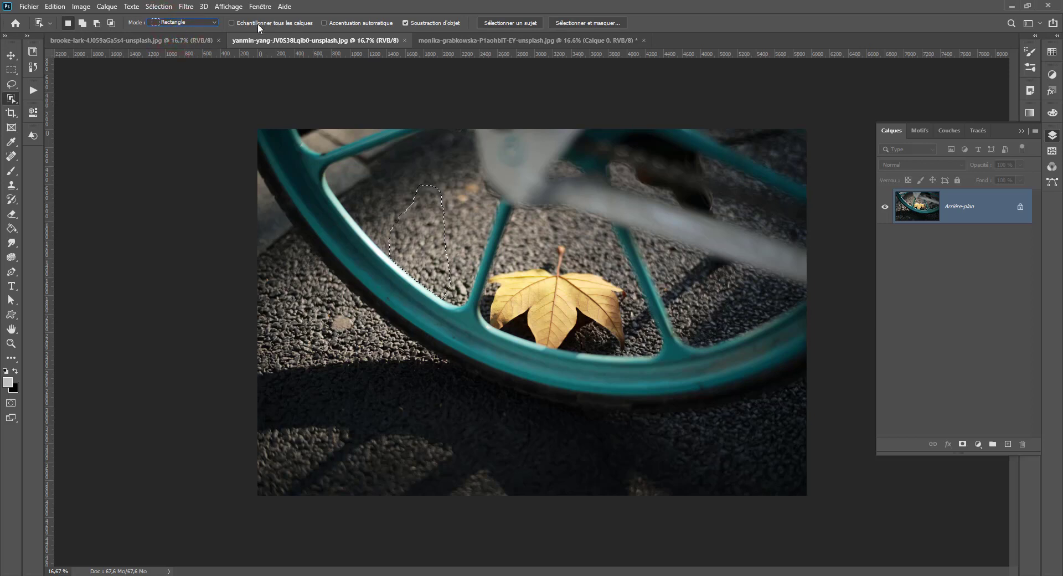
{"action": "left_click", "coordinate": [357, 23]}
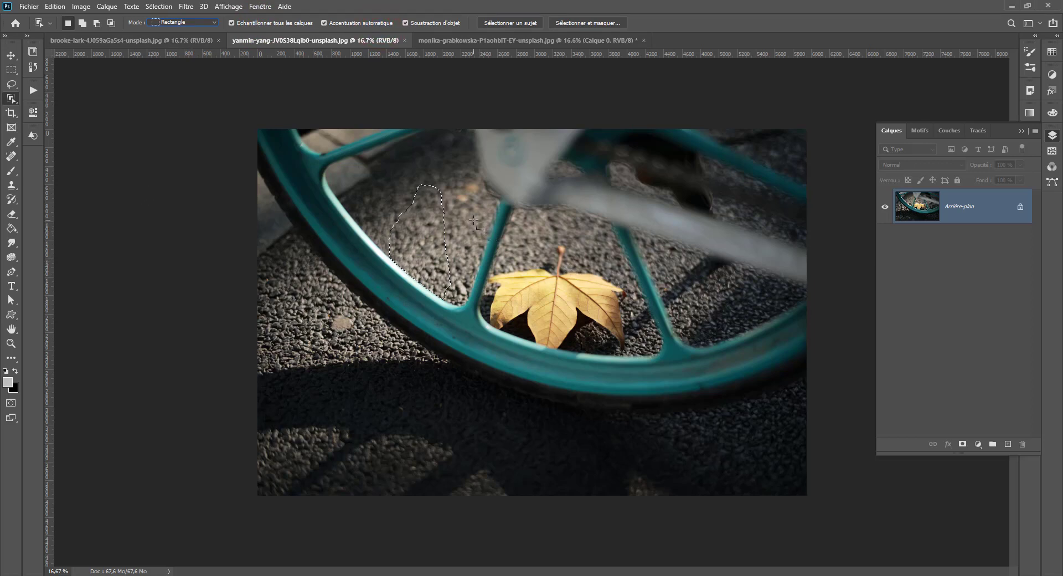
{"action": "left_click_drag", "start_coordinate": [473, 220], "coordinate": [646, 367]}
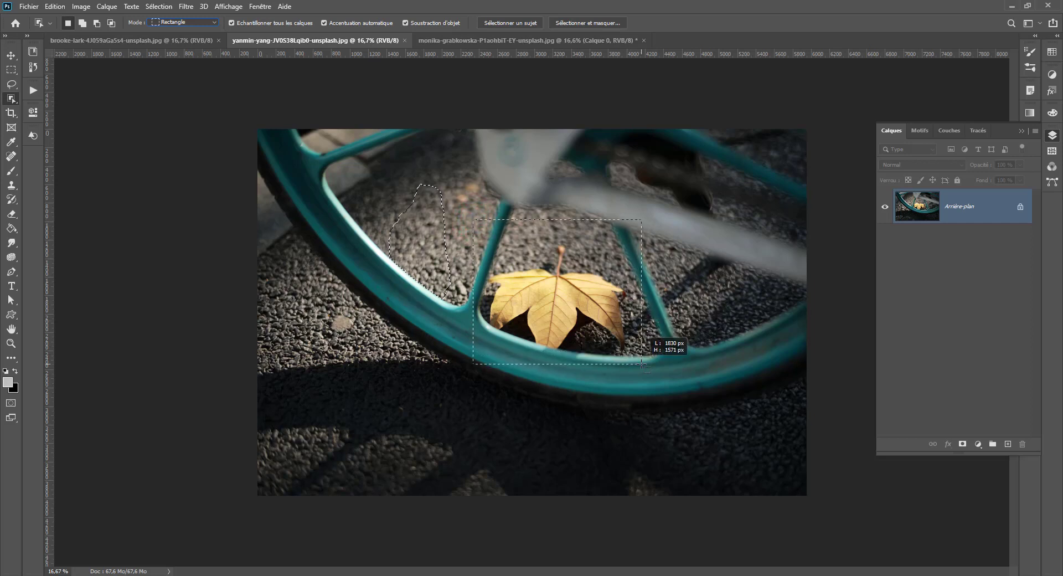
{"action": "left_click_drag", "start_coordinate": [644, 366], "coordinate": [643, 366]}
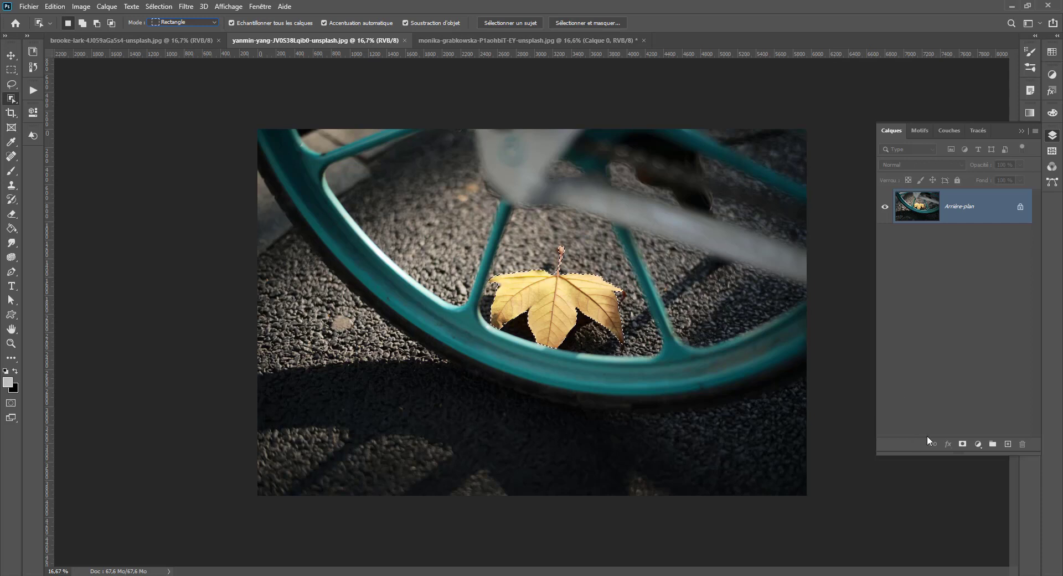
- Isolate the leaf with a layer mask made from the selection and undo the mask
{"action": "left_click", "coordinate": [962, 443]}
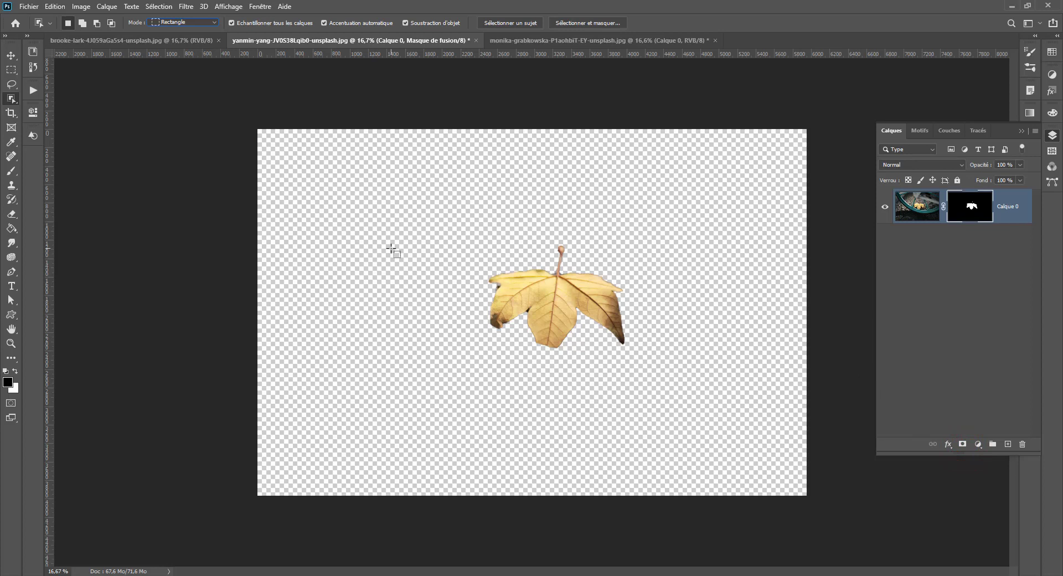
{"action": "key", "text": "ctrl+z"}
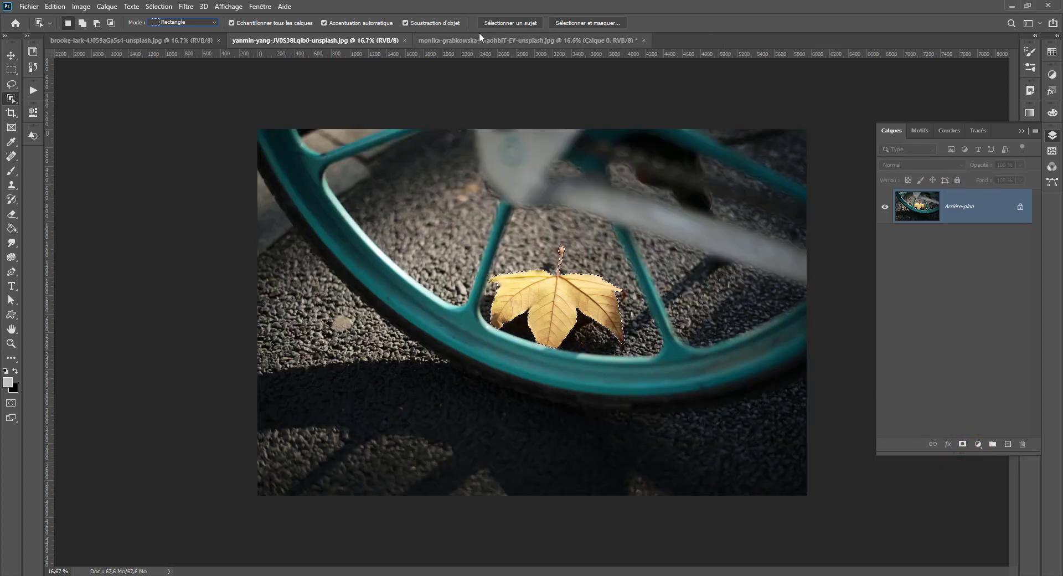
- Switch to the food plate image and object-select the plate with its fork using an enclosing rectangle
{"action": "left_click", "coordinate": [139, 41]}
{"action": "left_click_drag", "start_coordinate": [506, 244], "coordinate": [724, 430]}
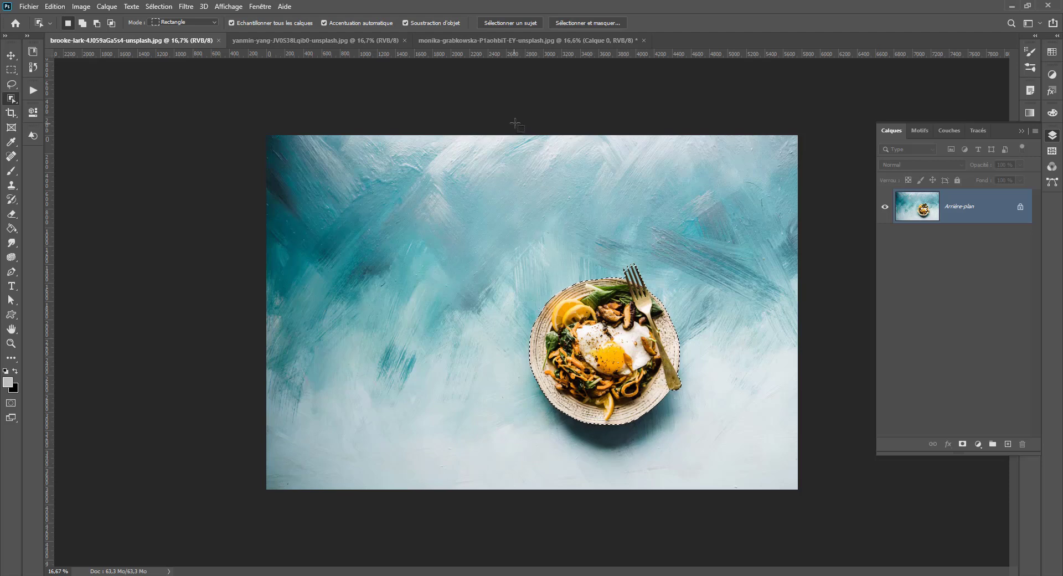
- Switch to the pancake image and object-select the skillet using a rectangle about 2445 × 2614 px
{"action": "left_click", "coordinate": [467, 41]}
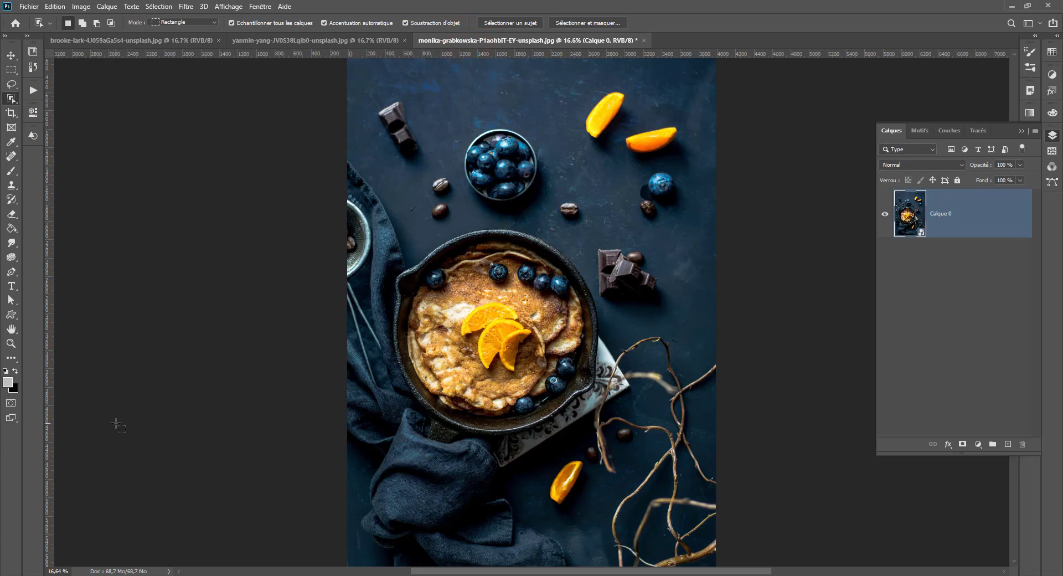
{"action": "left_click_drag", "start_coordinate": [384, 208], "coordinate": [609, 449]}
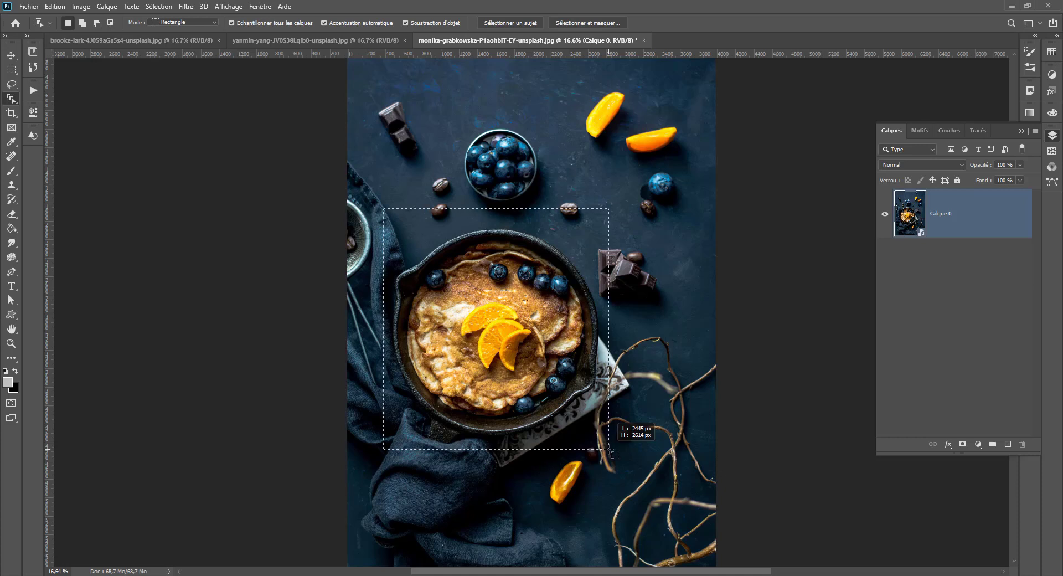
{"action": "left_click_drag", "start_coordinate": [609, 450], "coordinate": [609, 449]}
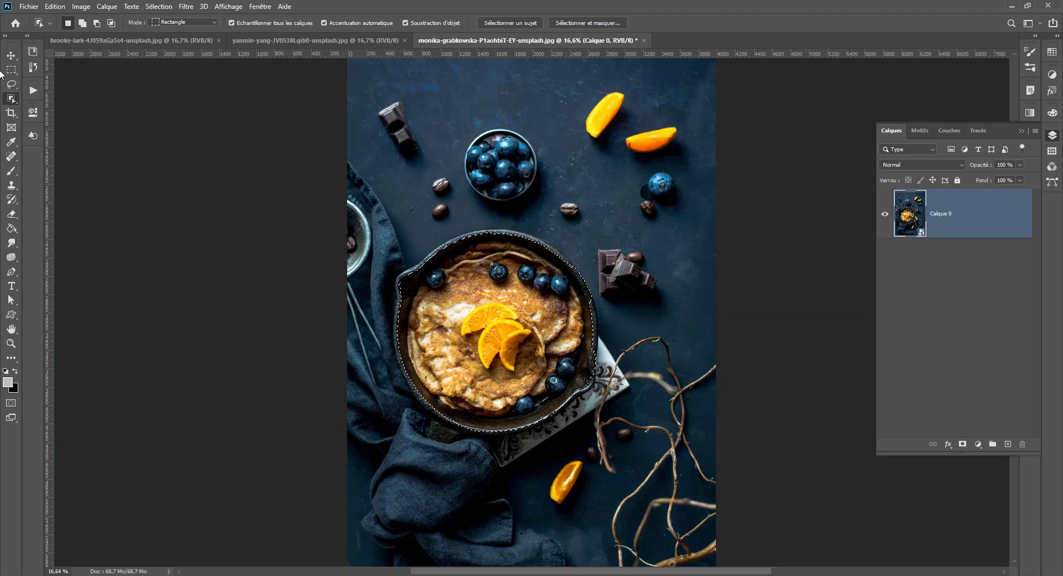
- Try the Magic Wand at the skillet's edge with tolerance 32 and undo the selection change
{"action": "right_click", "coordinate": [11, 99]}
{"action": "left_click", "coordinate": [53, 116]}
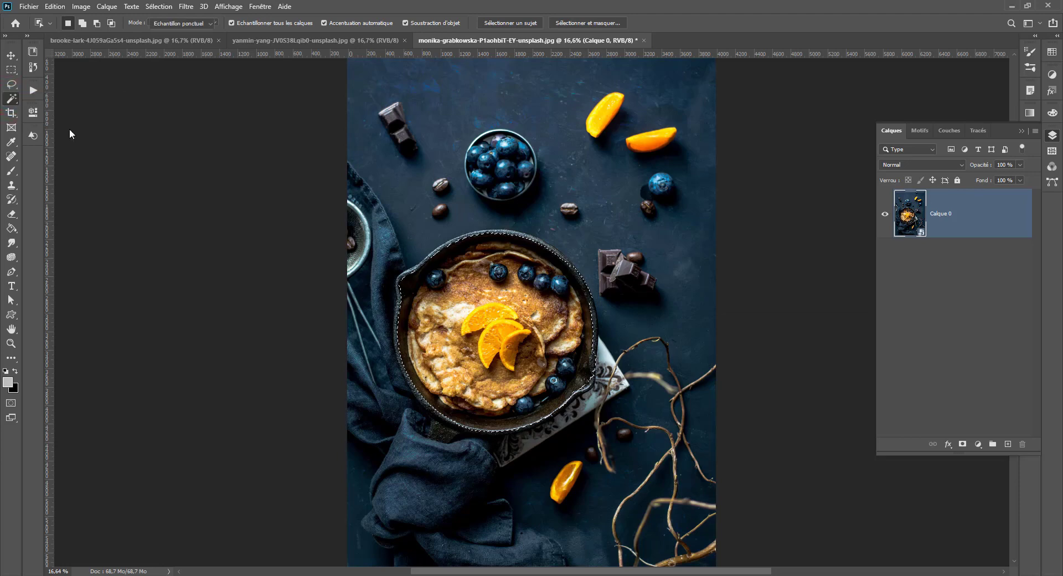
{"action": "left_click", "coordinate": [595, 349]}
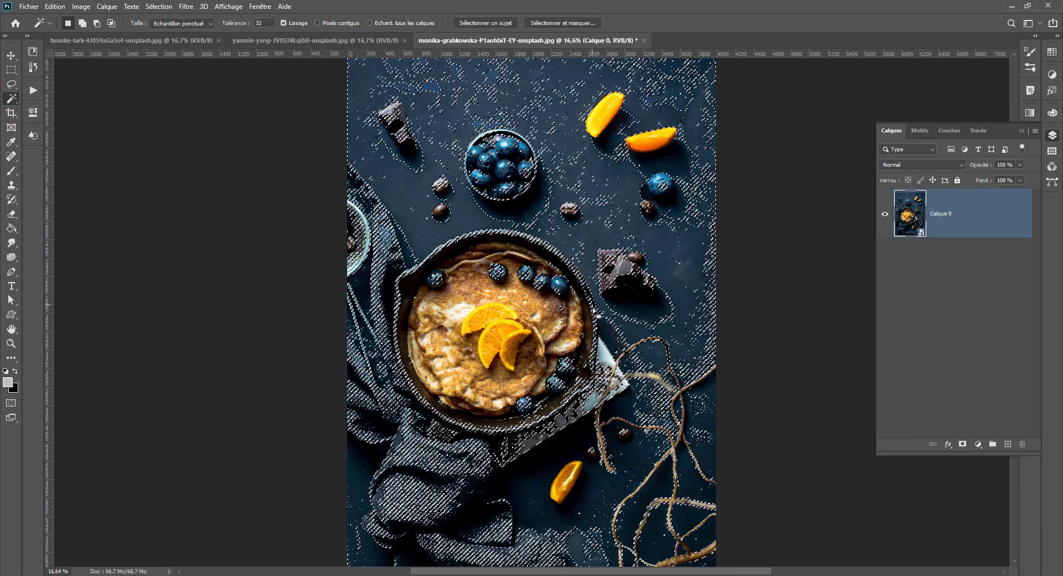
{"action": "key", "text": "ctrl+z"}
- Activate the Quick Selection tool and clear the skillet selection
{"action": "right_click", "coordinate": [10, 100]}
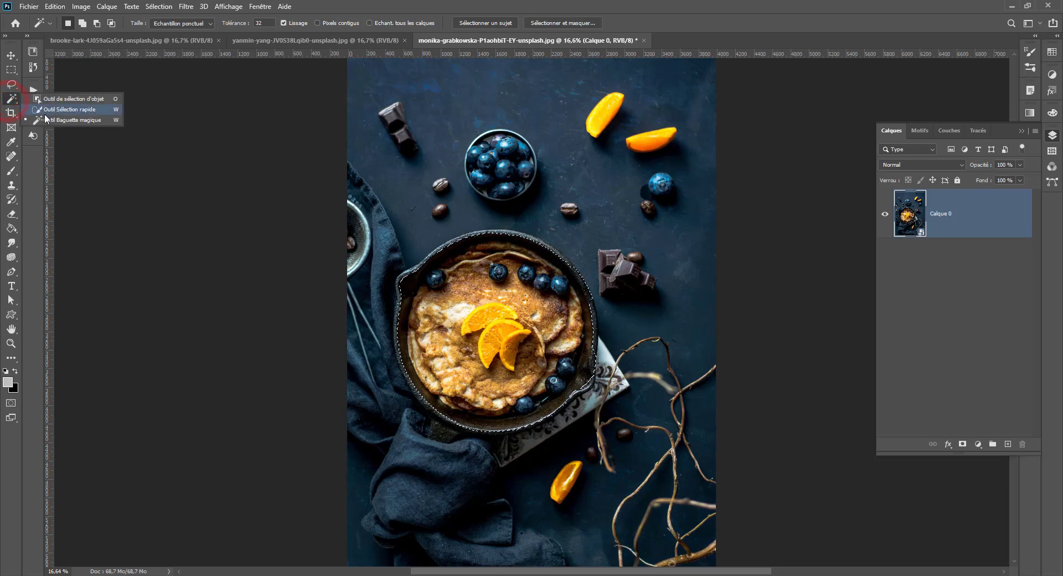
{"action": "left_click", "coordinate": [61, 110]}
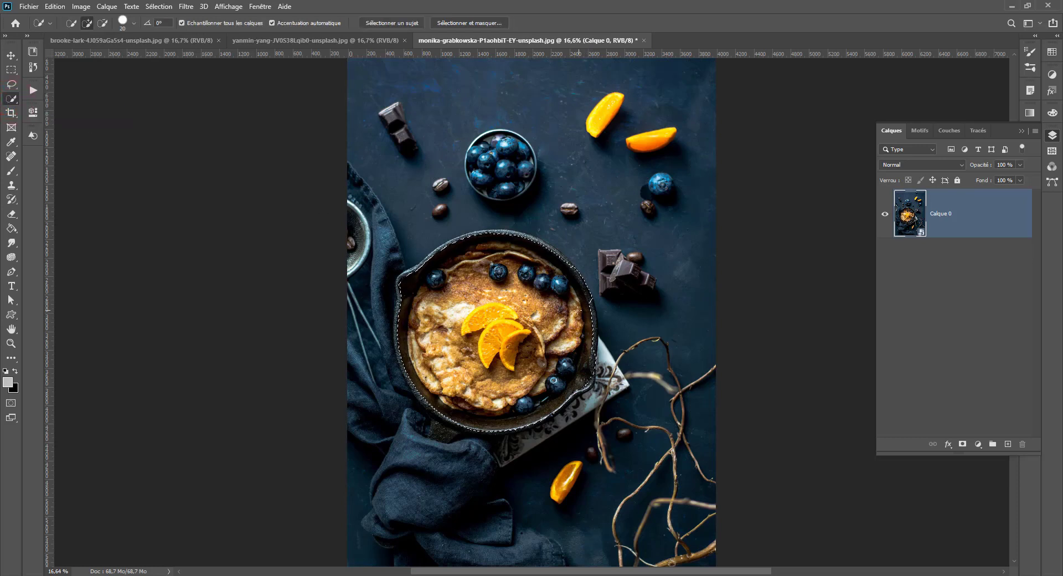
{"action": "right_click", "coordinate": [572, 310], "text": "alt"}
{"action": "key", "text": "ctrl+d"}
- Return to the Object Selection tool in Lasso mode and loop around the chocolate pieces, then around the orange slices
{"action": "left_click", "coordinate": [9, 83]}
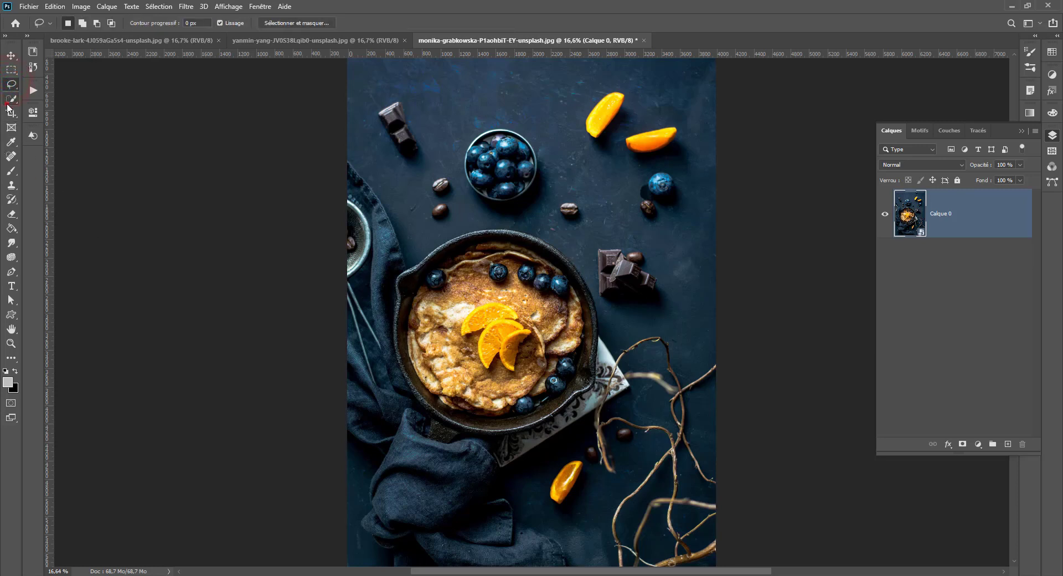
{"action": "left_click", "coordinate": [8, 103]}
{"action": "right_click", "coordinate": [9, 98]}
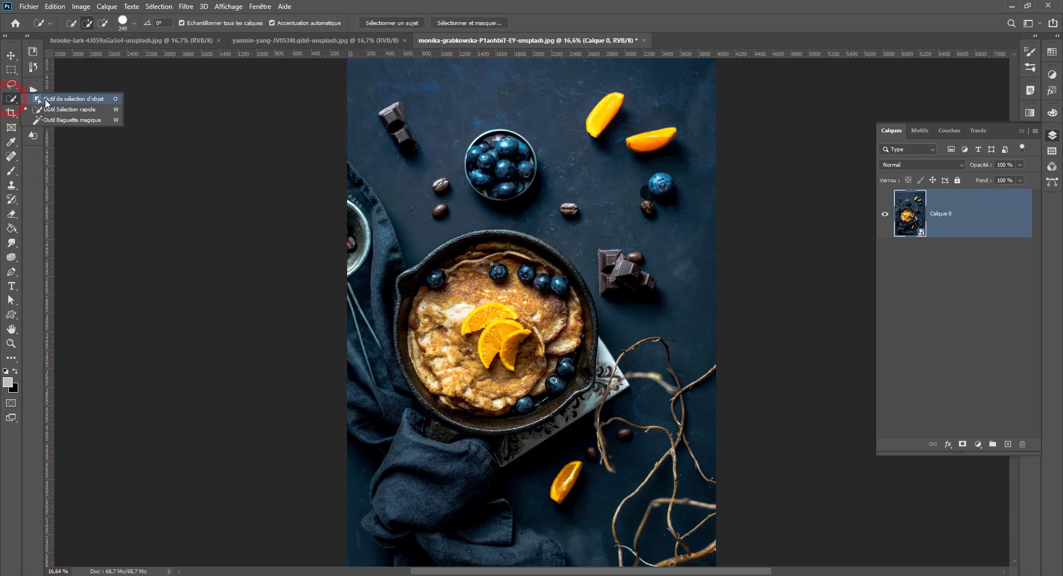
{"action": "left_click", "coordinate": [47, 102]}
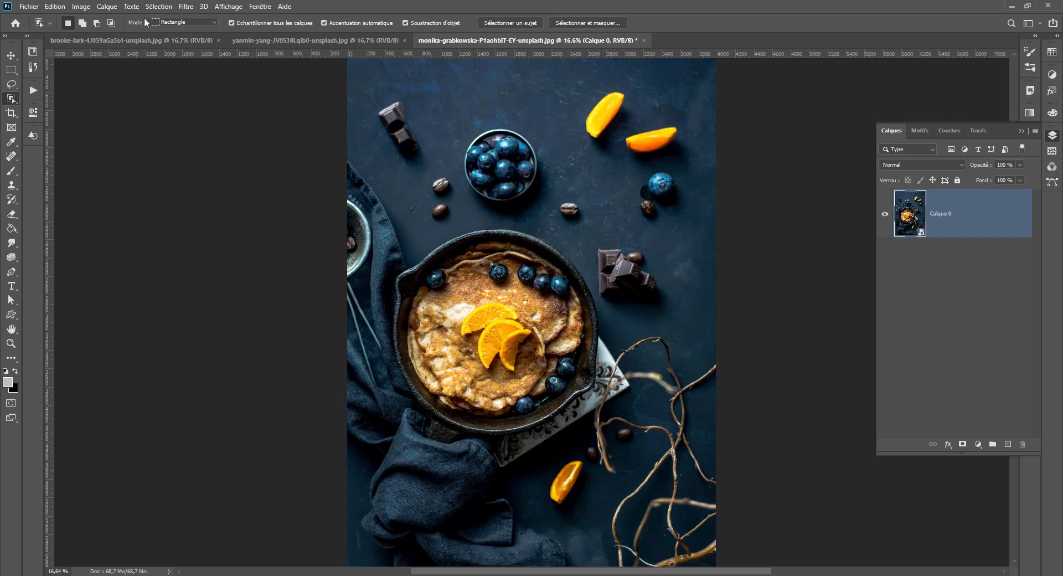
{"action": "left_click", "coordinate": [174, 41]}
{"action": "mouse_move", "coordinate": [592, 255]}
{"action": "left_mouse_down"}
{"action": "mouse_move", "coordinate": [592, 289]}
{"action": "mouse_move", "coordinate": [679, 311]}
{"action": "mouse_move", "coordinate": [619, 224]}
{"action": "left_mouse_up"}
{"action": "mouse_move", "coordinate": [643, 81]}
{"action": "left_mouse_down"}
{"action": "mouse_move", "coordinate": [577, 126]}
{"action": "mouse_move", "coordinate": [592, 139]}
{"action": "mouse_move", "coordinate": [631, 133]}
{"action": "mouse_move", "coordinate": [643, 83]}
{"action": "left_mouse_up"}
- Turn off Accentuation automatique, object-select an upper orange slice, and add the chocolate bar, the lowest orange slice and the coffee beans
{"action": "left_click", "coordinate": [375, 23]}
{"action": "left_click", "coordinate": [588, 75]}
{"action": "mouse_move", "coordinate": [612, 81]}
{"action": "left_mouse_down"}
{"action": "mouse_move", "coordinate": [578, 144]}
{"action": "mouse_move", "coordinate": [608, 137]}
{"action": "mouse_move", "coordinate": [624, 114]}
{"action": "mouse_move", "coordinate": [589, 114]}
{"action": "mouse_move", "coordinate": [584, 142]}
{"action": "mouse_move", "coordinate": [625, 118]}
{"action": "left_mouse_up"}
{"action": "left_click", "coordinate": [83, 23]}
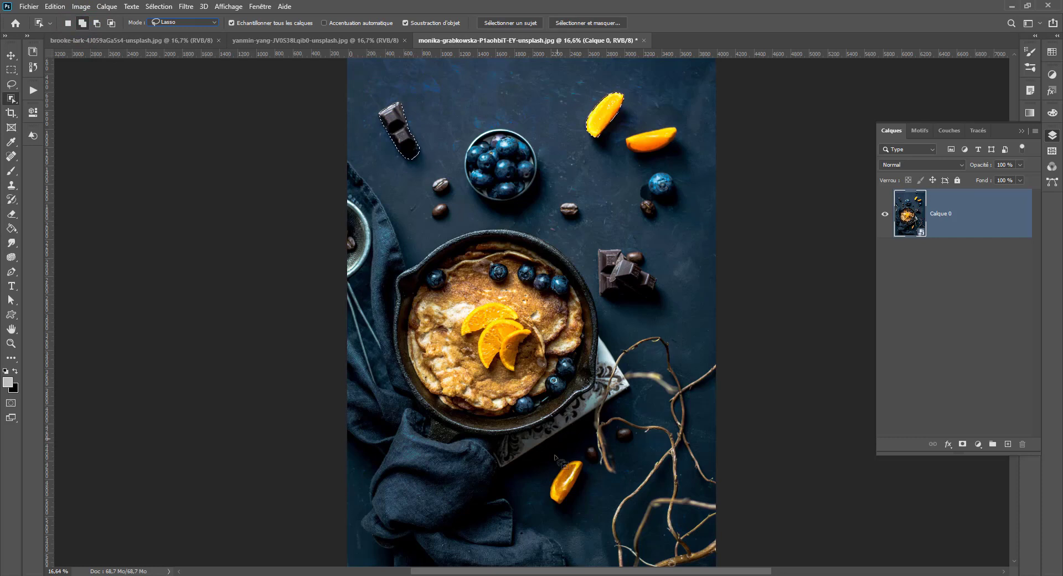
{"action": "mouse_move", "coordinate": [570, 457]}
{"action": "left_mouse_down"}
{"action": "mouse_move", "coordinate": [541, 505]}
{"action": "mouse_move", "coordinate": [581, 509]}
{"action": "mouse_move", "coordinate": [578, 459]}
{"action": "left_mouse_up"}
{"action": "mouse_move", "coordinate": [434, 228]}
{"action": "left_mouse_down"}
{"action": "mouse_move", "coordinate": [455, 216]}
{"action": "mouse_move", "coordinate": [452, 200]}
{"action": "mouse_move", "coordinate": [427, 209]}
{"action": "left_mouse_up"}
- Clear the selection and lasso the blueberry bowl together with the two upper orange slices as a new object selection
{"action": "left_click", "coordinate": [70, 24]}
{"action": "key", "text": "ctrl+d"}
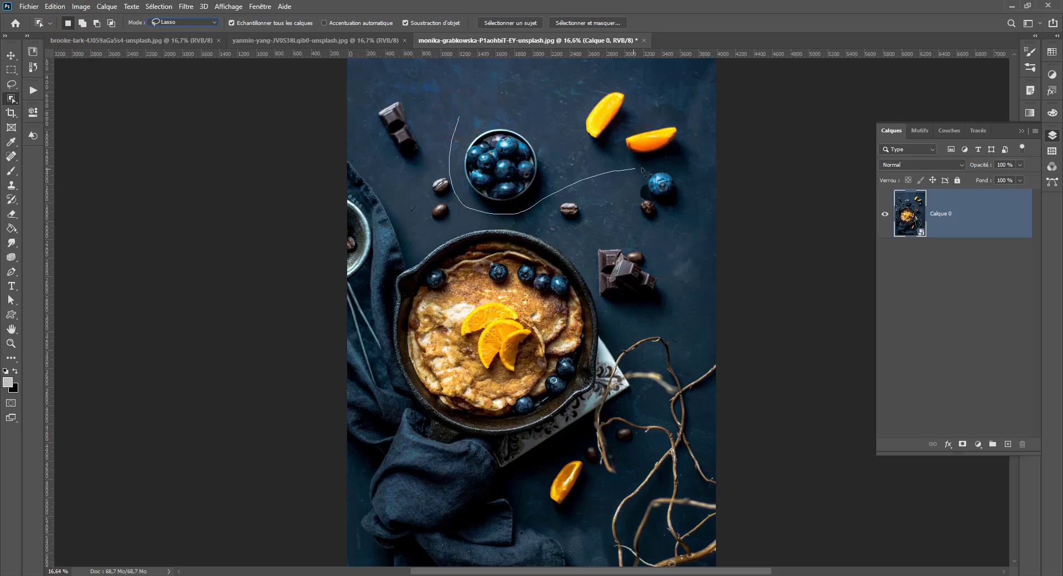
{"action": "mouse_move", "coordinate": [641, 169]}
{"action": "left_mouse_down"}
{"action": "mouse_move", "coordinate": [689, 114]}
{"action": "mouse_move", "coordinate": [556, 90]}
{"action": "left_mouse_up"}
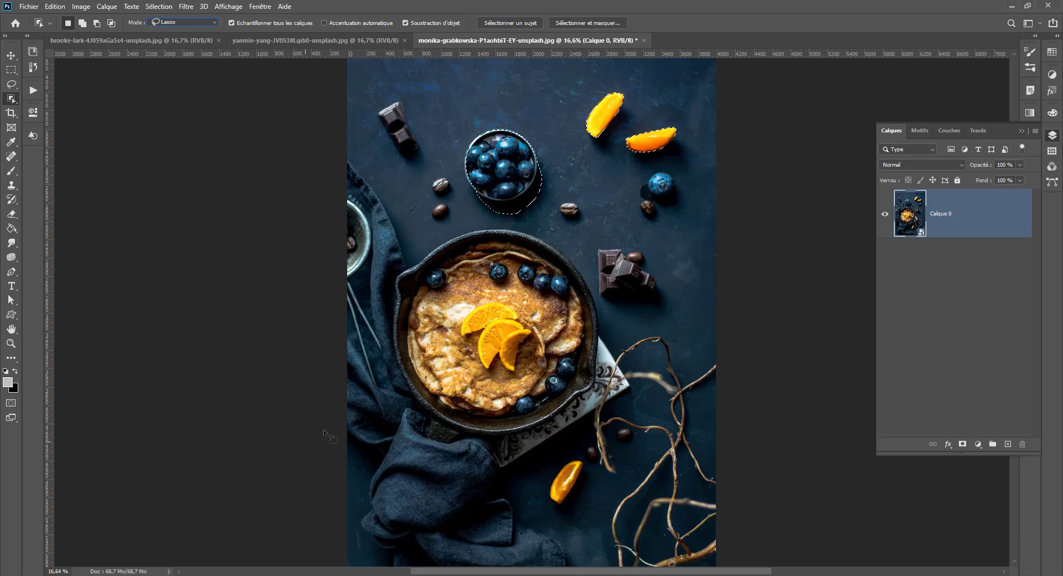
- Replace the selection with the automatically detected subject and open it in Select and Mask
{"action": "left_click", "coordinate": [506, 22]}
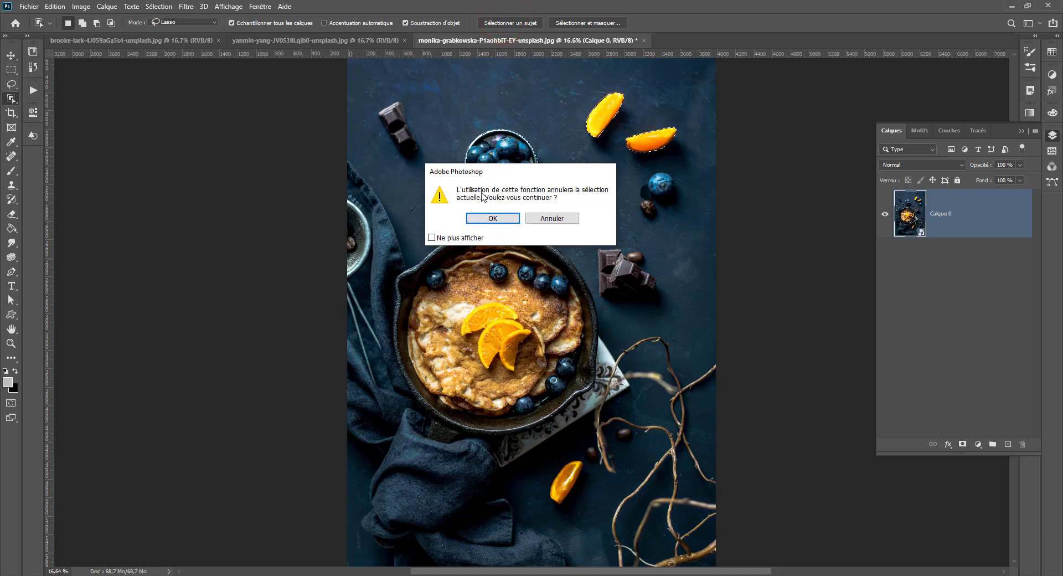
{"action": "left_click", "coordinate": [492, 218]}
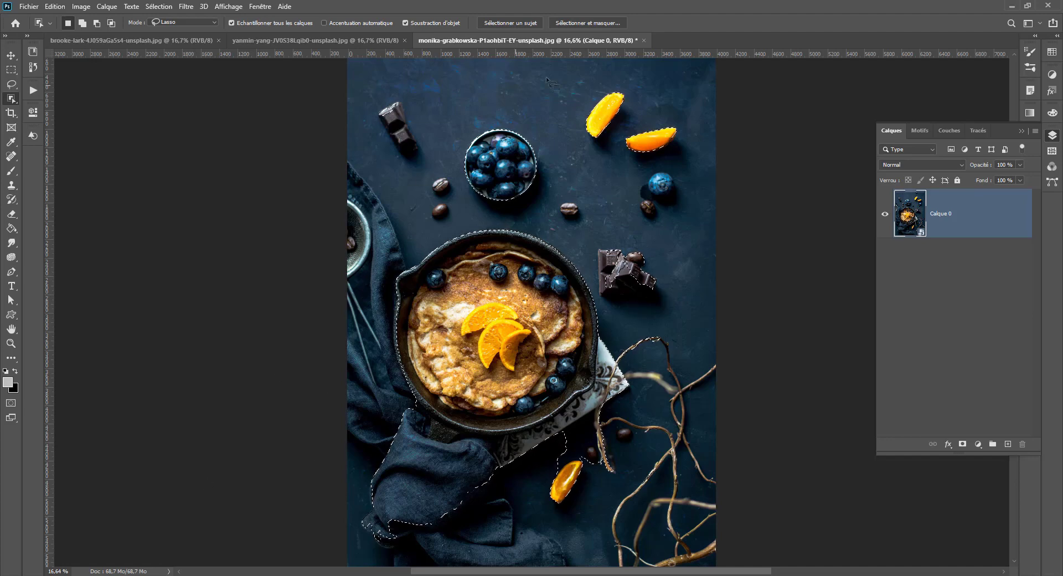
{"action": "left_click", "coordinate": [574, 22]}
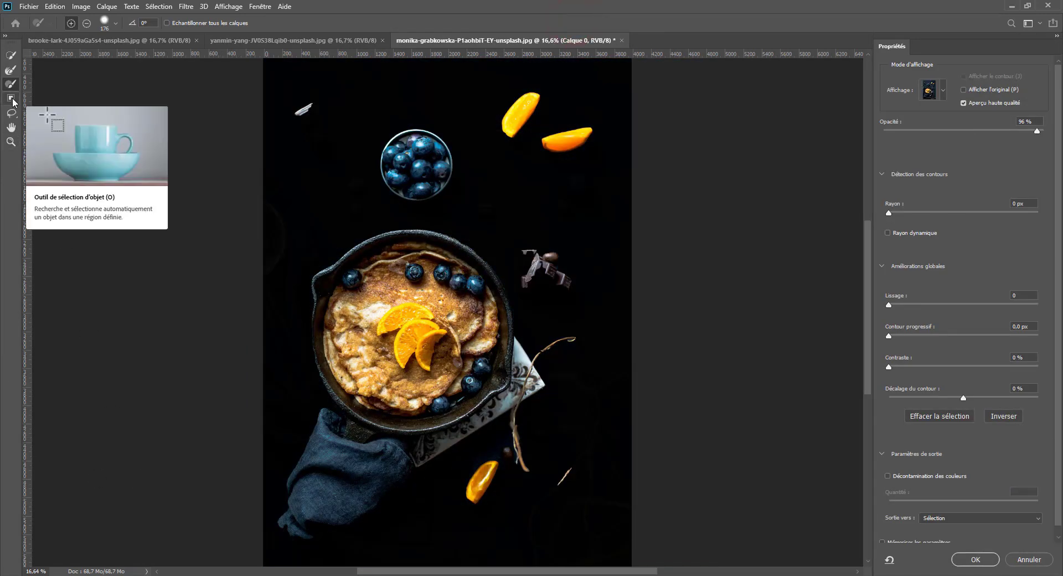
- Subtract the orange slices, blueberry bowl and chocolate pieces using rectangular object selection, sampling all layers
{"action": "left_click", "coordinate": [11, 99]}
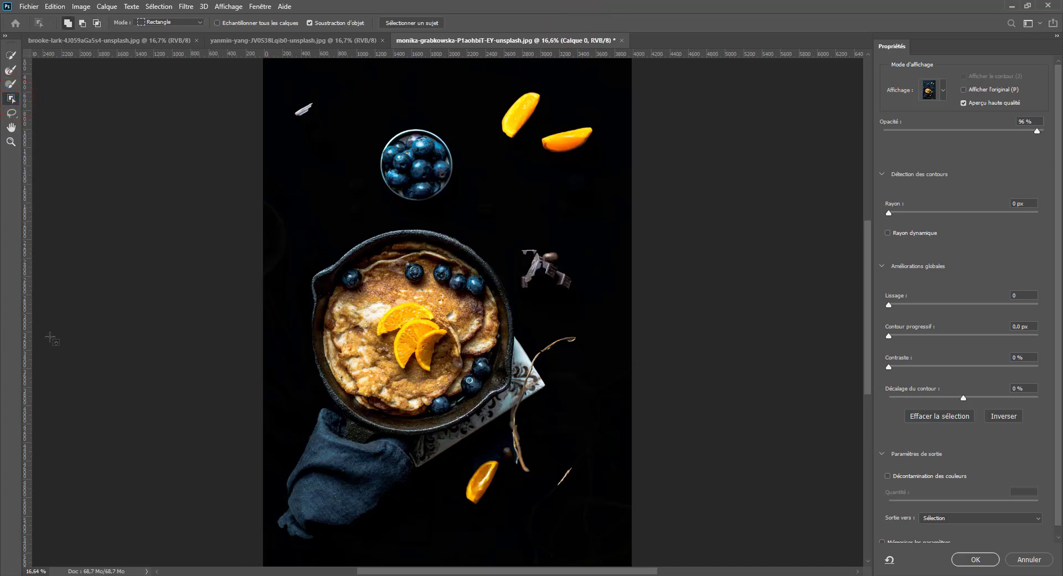
{"action": "left_click", "coordinate": [82, 23]}
{"action": "left_click_drag", "start_coordinate": [268, 79], "coordinate": [624, 211]}
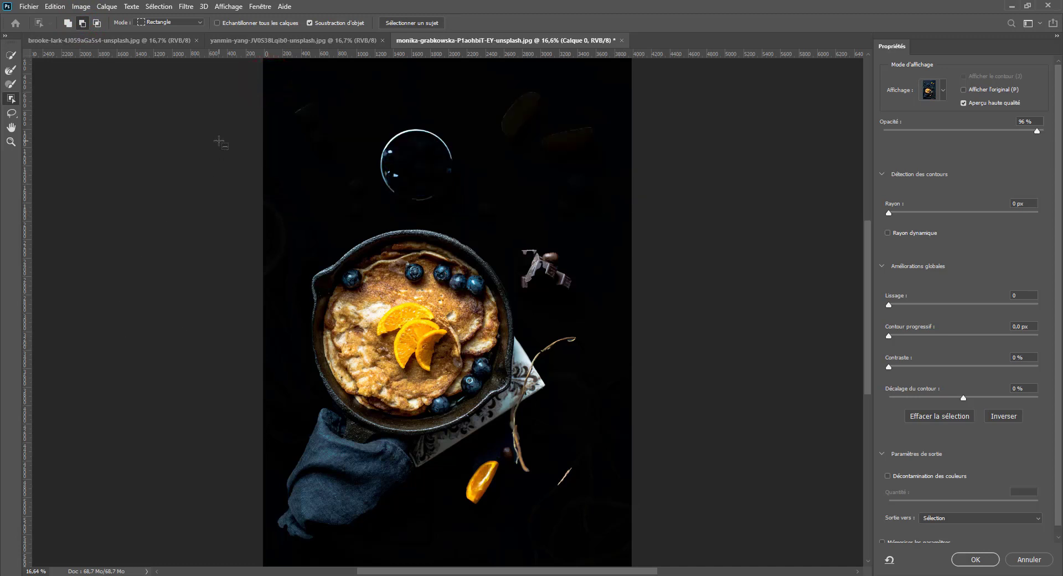
{"action": "left_click", "coordinate": [252, 22]}
{"action": "left_click_drag", "start_coordinate": [274, 72], "coordinate": [614, 217]}
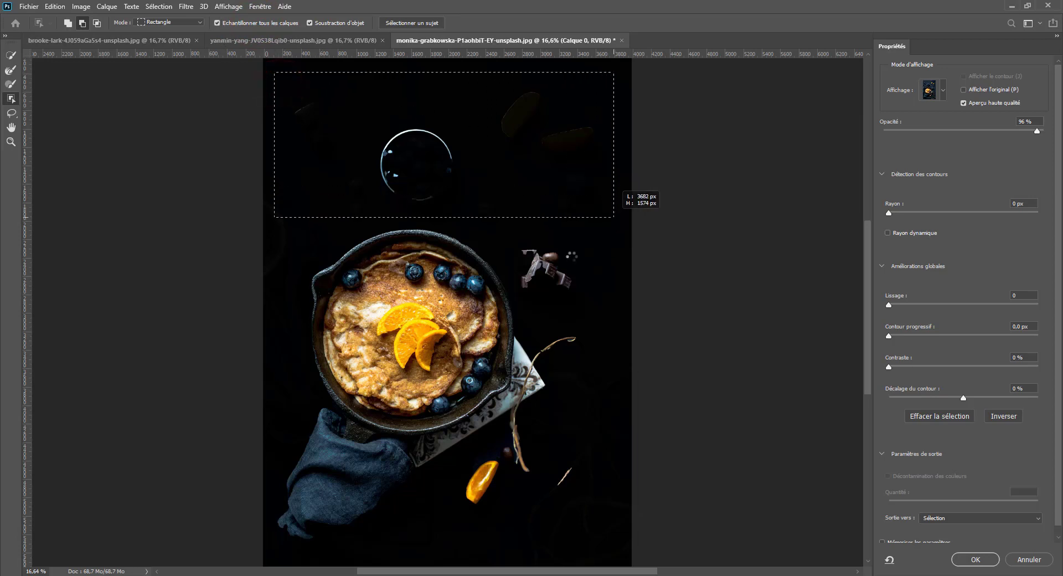
{"action": "left_click_drag", "start_coordinate": [363, 111], "coordinate": [465, 209]}
{"action": "left_click_drag", "start_coordinate": [527, 230], "coordinate": [588, 299]}
{"action": "left_click_drag", "start_coordinate": [597, 225], "coordinate": [520, 269]}
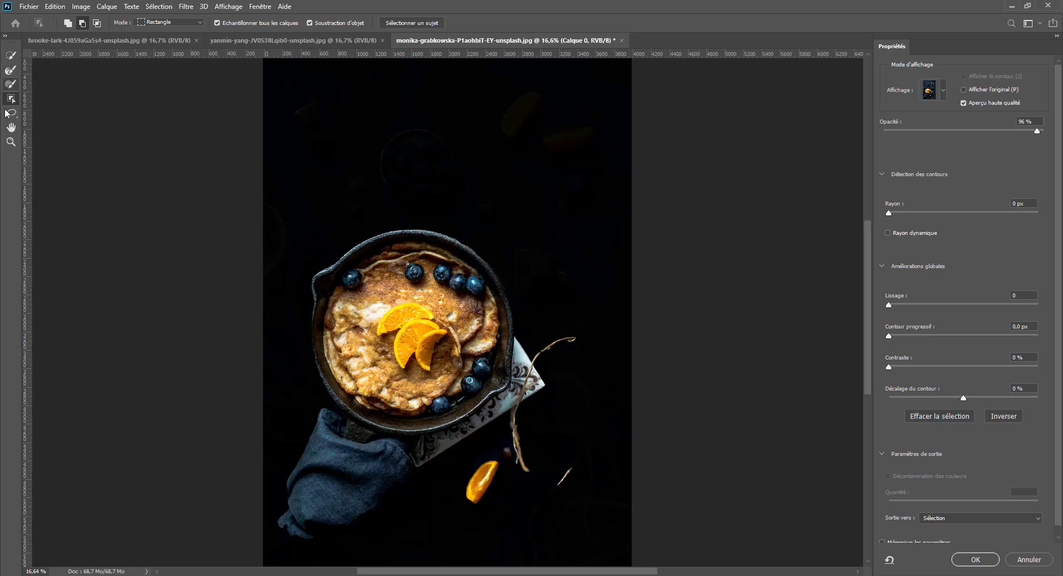
- Set the view opacity to 71% and add the two upper orange slices back using object selection in Lasso mode
{"action": "left_click", "coordinate": [68, 23]}
{"action": "left_click_drag", "start_coordinate": [980, 131], "coordinate": [996, 132]}
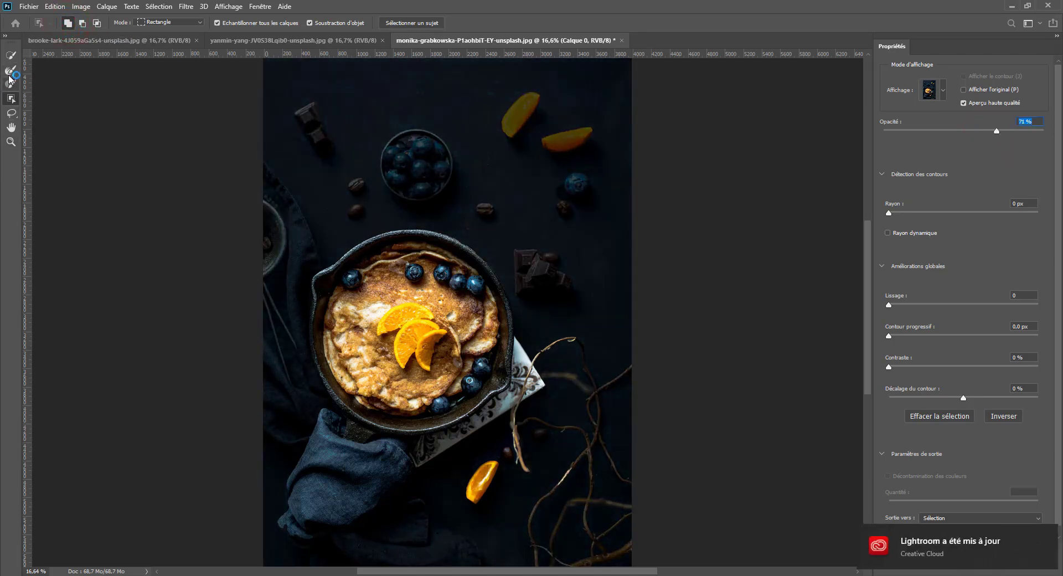
{"action": "left_click", "coordinate": [11, 98]}
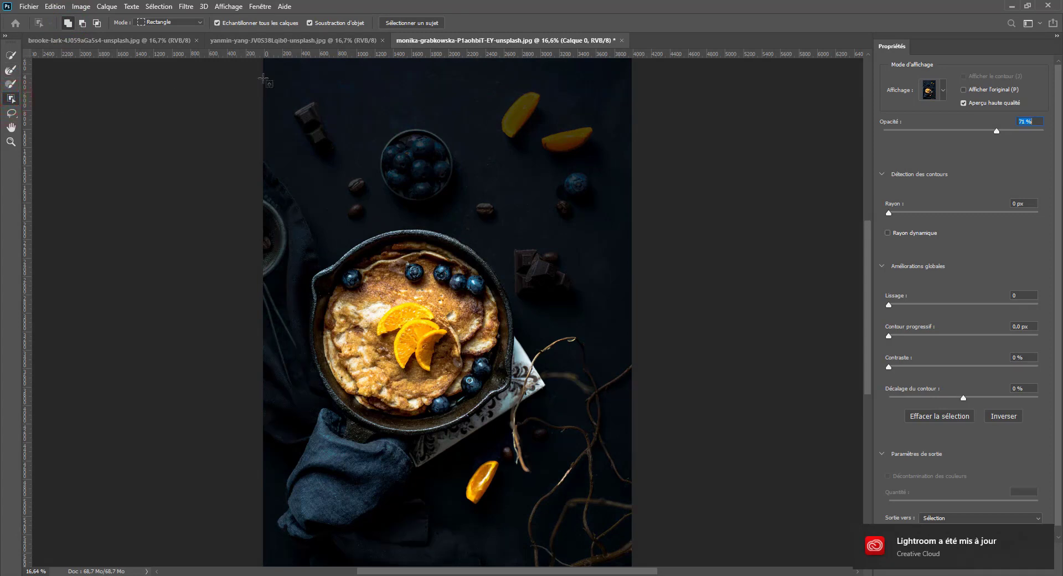
{"action": "left_click", "coordinate": [169, 26]}
{"action": "left_click", "coordinate": [161, 40]}
{"action": "mouse_move", "coordinate": [552, 85]}
{"action": "left_mouse_down"}
{"action": "mouse_move", "coordinate": [501, 87]}
{"action": "mouse_move", "coordinate": [549, 166]}
{"action": "mouse_move", "coordinate": [554, 84]}
{"action": "left_mouse_up"}
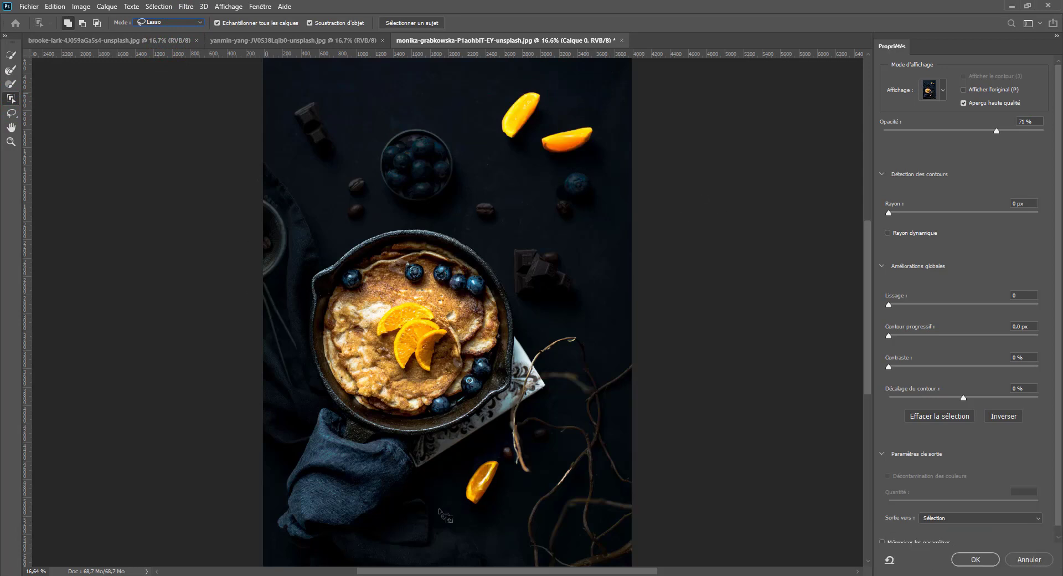
- Try lassoing only the blueberry bowl and chocolate bar, undo both, and cancel Select and Mask with everything deselected
{"action": "key", "text": "ctrl+d"}
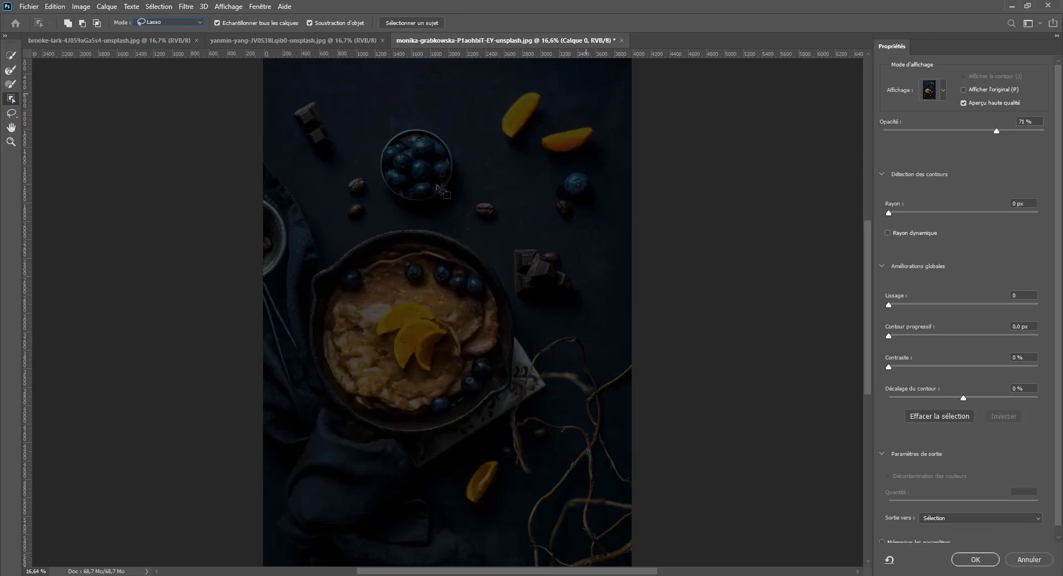
{"action": "mouse_move", "coordinate": [380, 129]}
{"action": "left_mouse_down"}
{"action": "mouse_move", "coordinate": [382, 198]}
{"action": "mouse_move", "coordinate": [468, 129]}
{"action": "mouse_move", "coordinate": [379, 125]}
{"action": "left_mouse_up"}
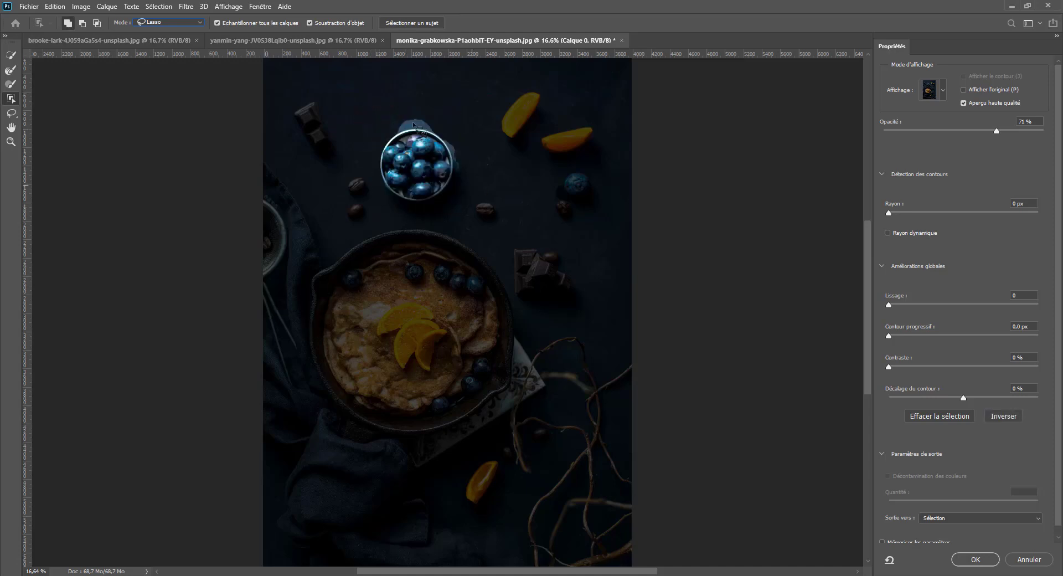
{"action": "mouse_move", "coordinate": [299, 85]}
{"action": "left_mouse_down"}
{"action": "mouse_move", "coordinate": [302, 162]}
{"action": "mouse_move", "coordinate": [352, 140]}
{"action": "mouse_move", "coordinate": [302, 87]}
{"action": "left_mouse_up"}
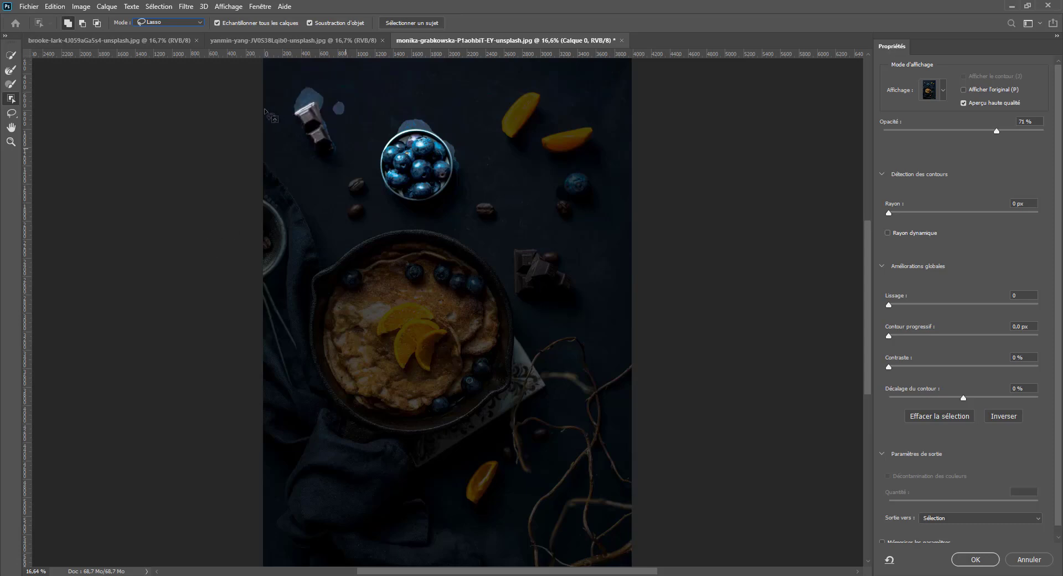
{"action": "key", "text": "ctrl+z"}
{"action": "key", "text": "ctrl+z"}
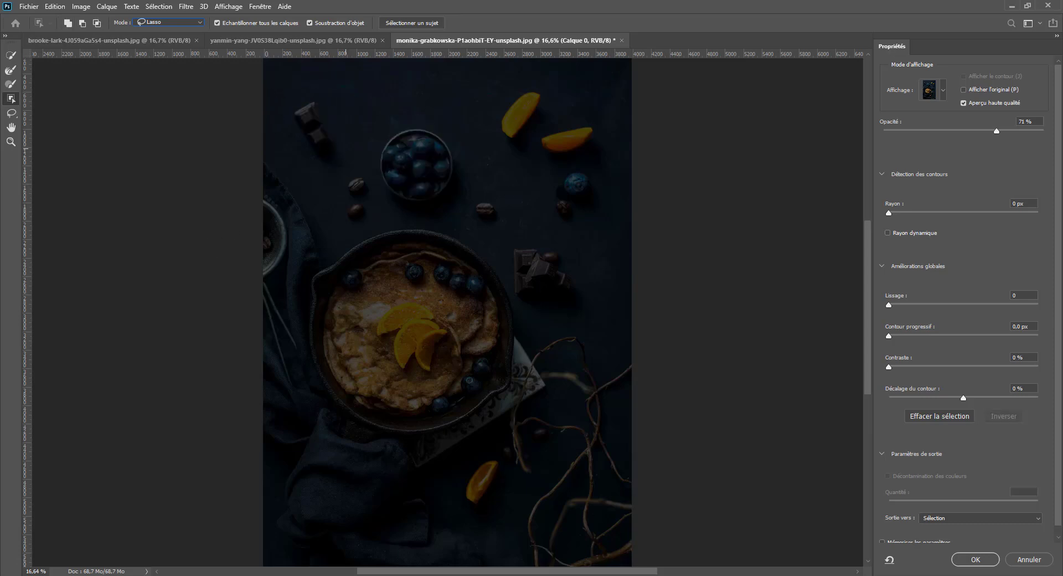
{"action": "left_click", "coordinate": [1030, 559]}
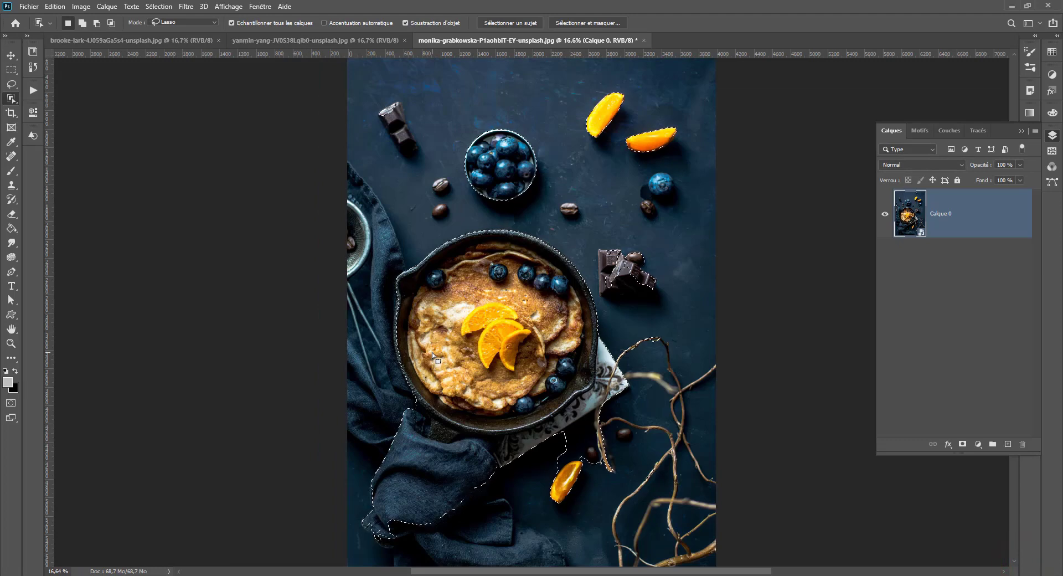
{"action": "key", "text": "ctrl+d"}
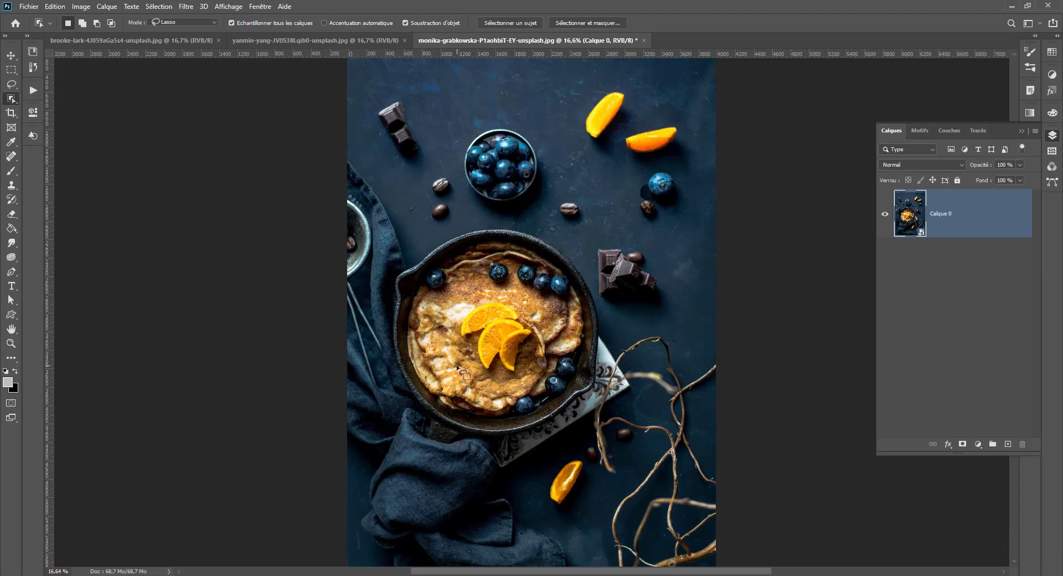
- Look through the other open images and return to the pancake image
{"action": "left_click", "coordinate": [171, 40]}
{"action": "left_click", "coordinate": [284, 42]}
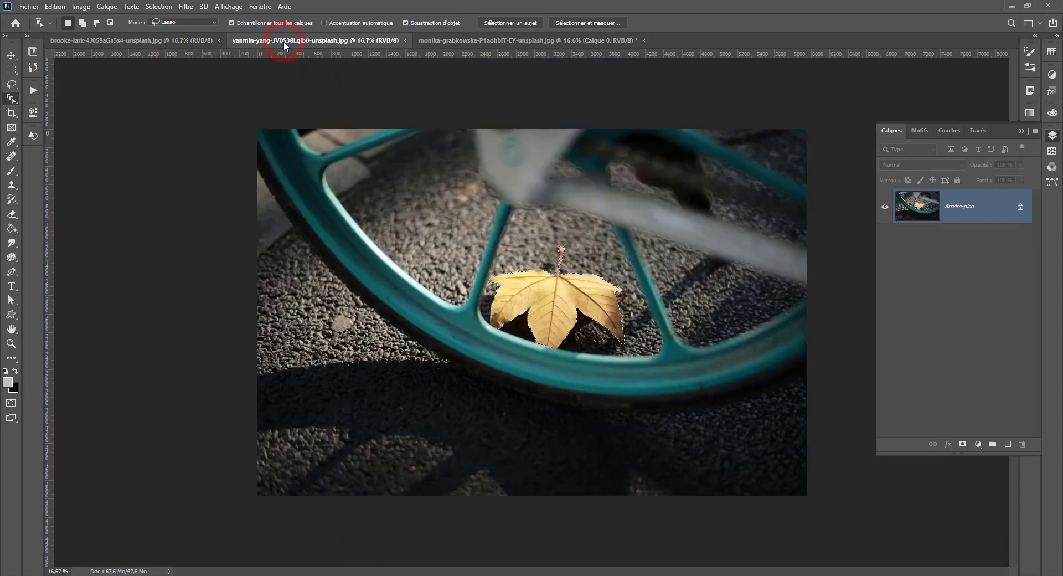
{"action": "left_click", "coordinate": [518, 41]}
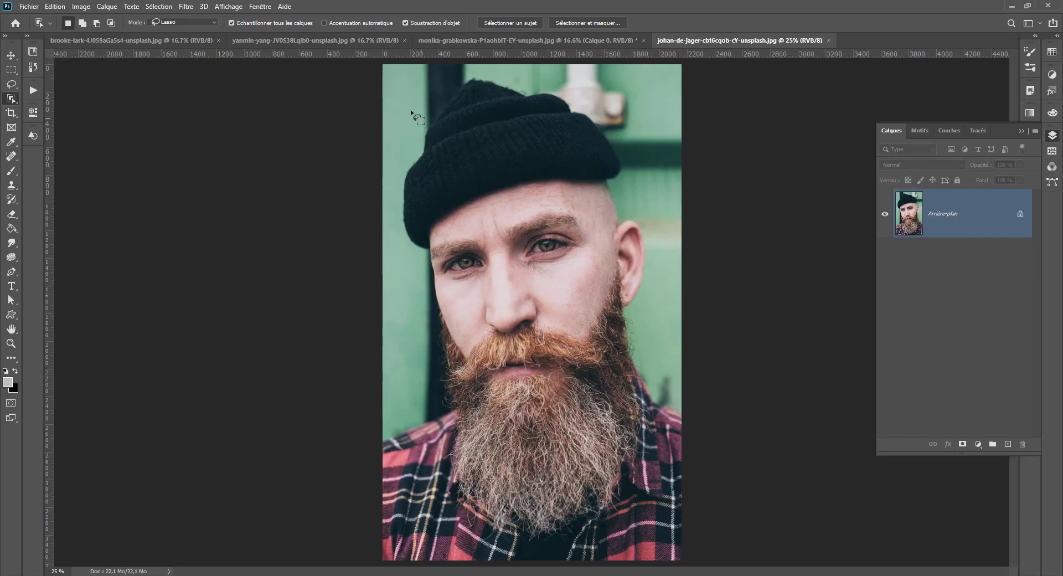
- Lasso around the black beanie and the ear area of the bearded man's portrait with the Object Selection tool
{"action": "mouse_move", "coordinate": [411, 113]}
{"action": "left_mouse_down"}
{"action": "mouse_move", "coordinate": [395, 214]}
{"action": "mouse_move", "coordinate": [418, 274]}
{"action": "mouse_move", "coordinate": [579, 202]}
{"action": "mouse_move", "coordinate": [647, 108]}
{"action": "mouse_move", "coordinate": [490, 65]}
{"action": "mouse_move", "coordinate": [444, 77]}
{"action": "left_mouse_up"}
{"action": "mouse_move", "coordinate": [620, 282]}
{"action": "left_mouse_down"}
{"action": "mouse_move", "coordinate": [562, 293]}
{"action": "mouse_move", "coordinate": [416, 401]}
{"action": "mouse_move", "coordinate": [581, 545]}
{"action": "mouse_move", "coordinate": [673, 338]}
{"action": "mouse_move", "coordinate": [656, 303]}
{"action": "left_mouse_up"}
{"action": "mouse_move", "coordinate": [616, 169]}
{"action": "left_mouse_down"}
{"action": "mouse_move", "coordinate": [567, 169]}
{"action": "mouse_move", "coordinate": [422, 227]}
{"action": "mouse_move", "coordinate": [414, 336]}
{"action": "mouse_move", "coordinate": [478, 390]}
{"action": "mouse_move", "coordinate": [656, 323]}
{"action": "mouse_move", "coordinate": [658, 232]}
{"action": "mouse_move", "coordinate": [613, 174]}
{"action": "left_mouse_up"}
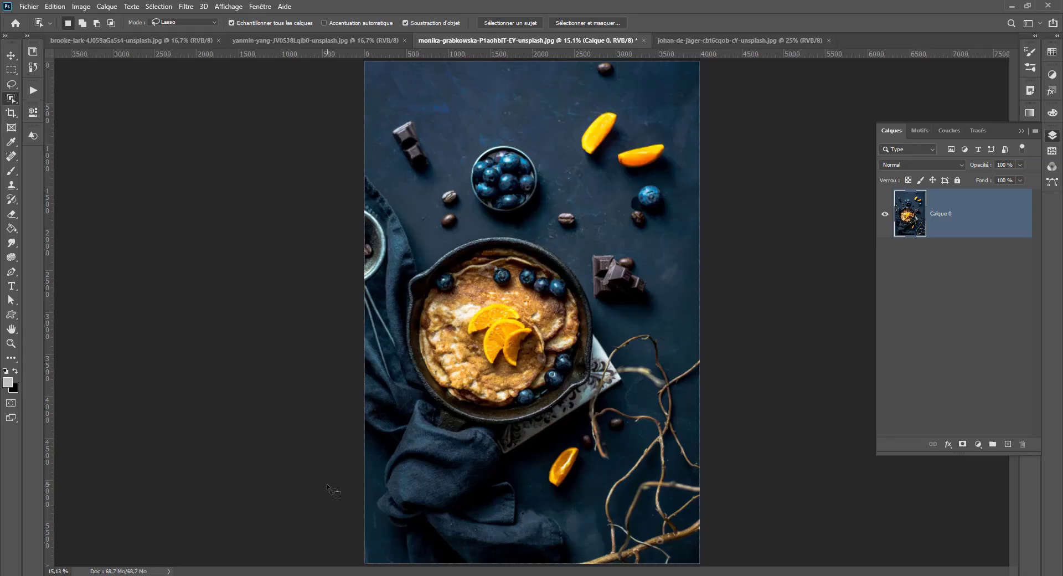
- Draw a freehand Lasso selection around the two upper orange slices and the nearby blueberry in the pancake image
{"action": "key", "text": "l"}
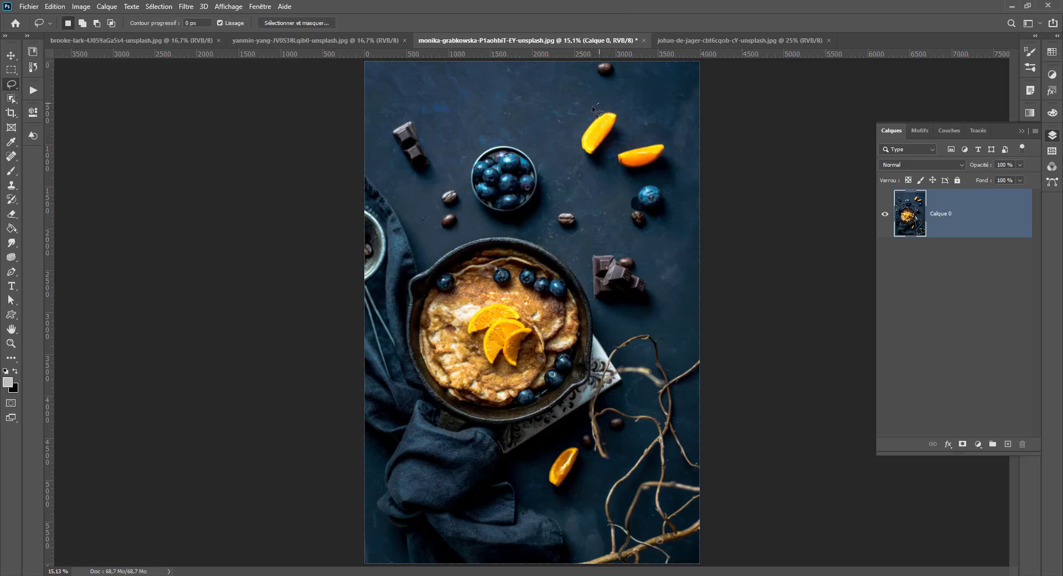
{"action": "left_click_drag", "start_coordinate": [568, 135], "coordinate": [573, 189]}
{"action": "mouse_move", "coordinate": [623, 235]}
{"action": "left_mouse_down"}
{"action": "mouse_move", "coordinate": [679, 200]}
{"action": "mouse_move", "coordinate": [687, 140]}
{"action": "mouse_move", "coordinate": [598, 93]}
{"action": "left_mouse_up"}
- Open Content-Aware Fill for the selection, try the Rectangulaire sampling area and restore Auto sampling
{"action": "left_click", "coordinate": [48, 3]}
{"action": "left_click", "coordinate": [95, 202]}
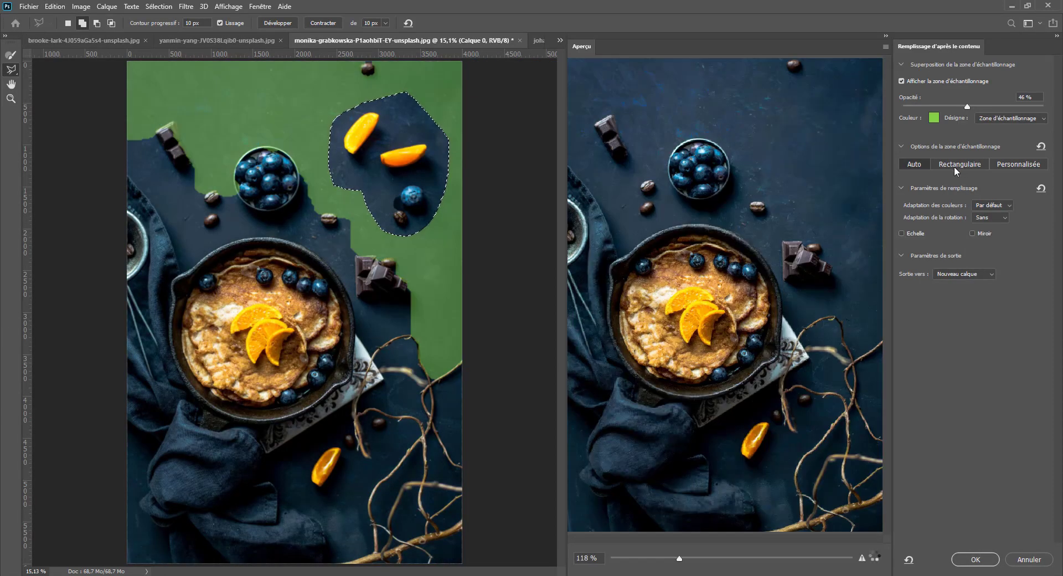
{"action": "left_click", "coordinate": [954, 166]}
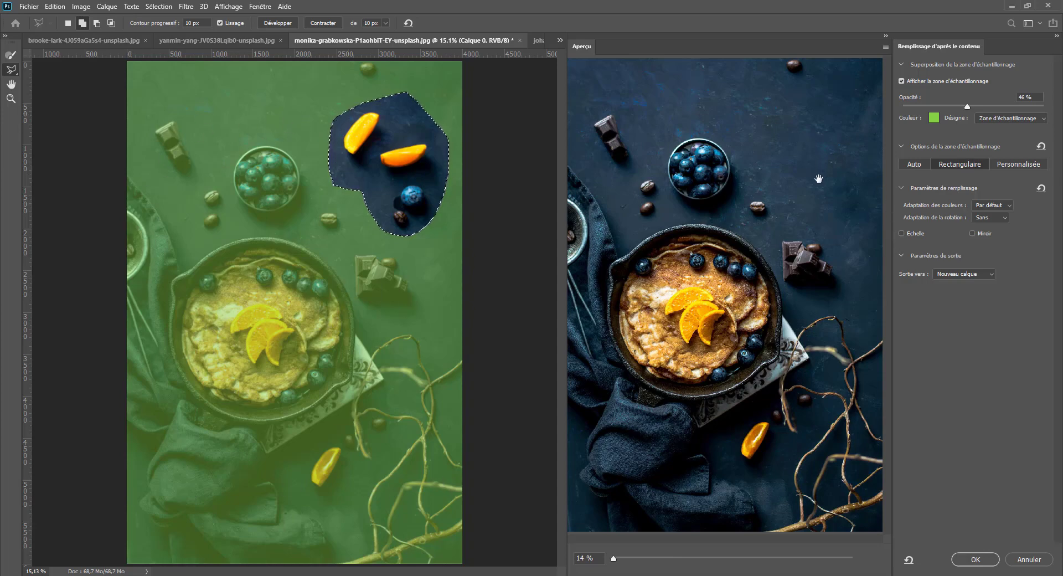
{"action": "left_click", "coordinate": [915, 165]}
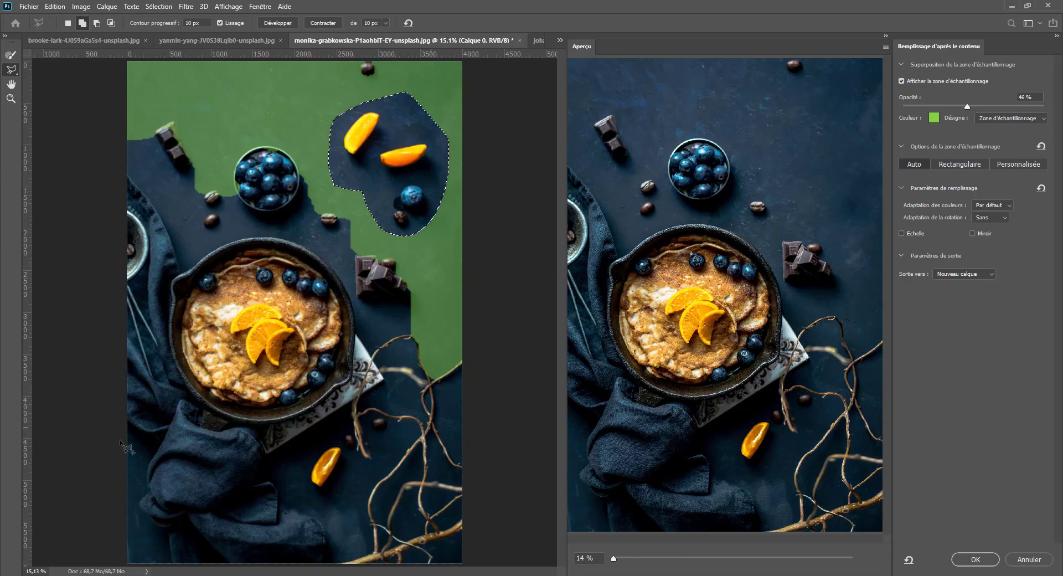
- Switch to the freehand Lasso and try subtracting a loop that encloses the entire fill selection
{"action": "left_click", "coordinate": [11, 72]}
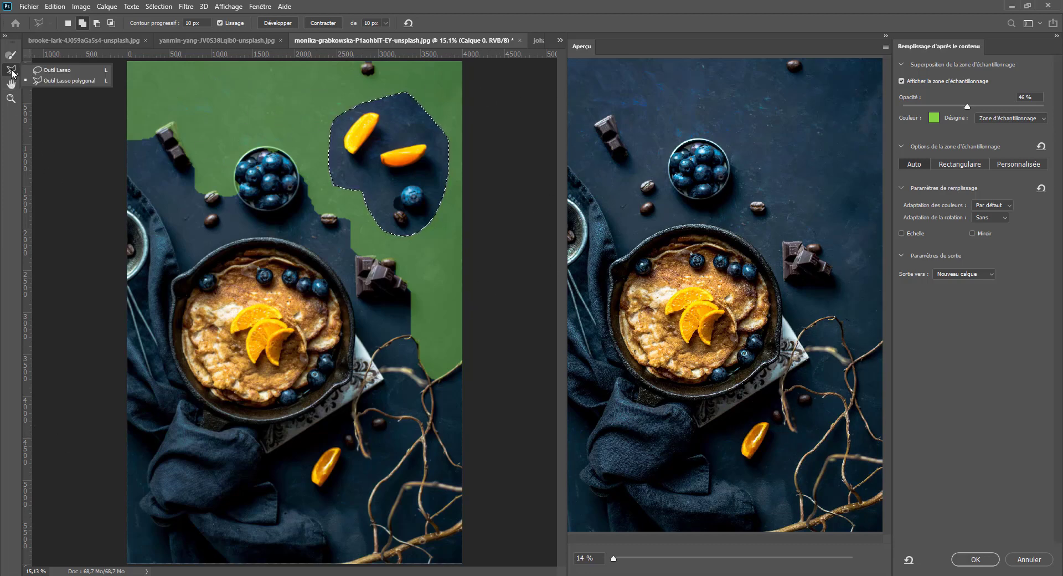
{"action": "left_click", "coordinate": [55, 70]}
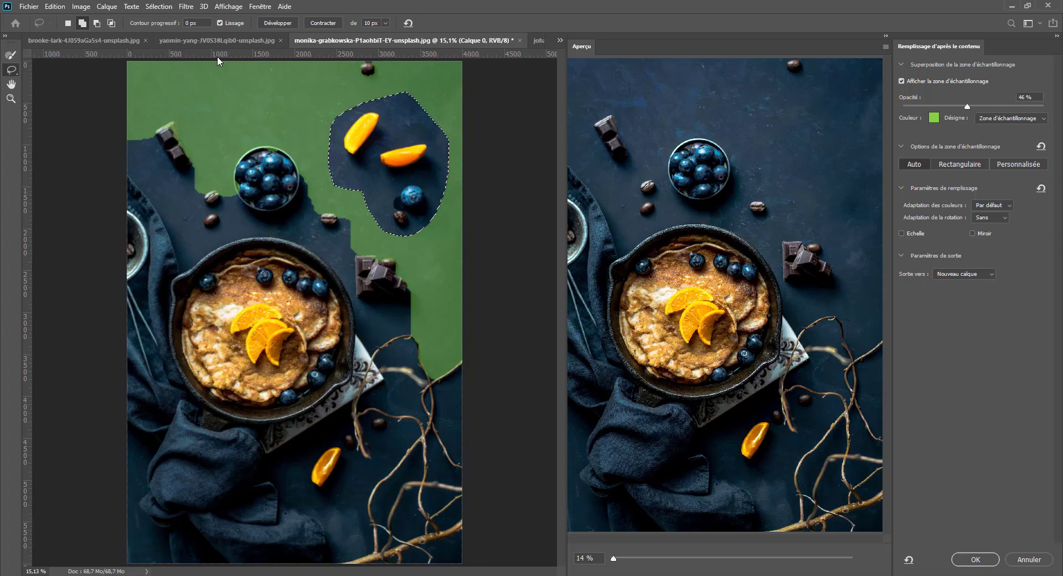
{"action": "key", "text": "alt"}
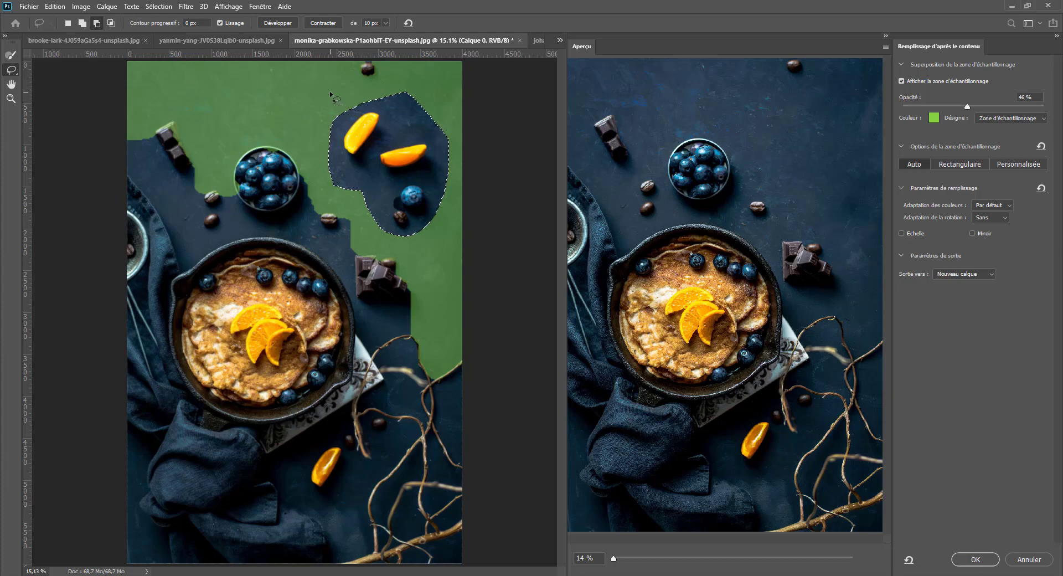
{"action": "mouse_move", "coordinate": [414, 273]}
{"action": "left_mouse_down"}
{"action": "mouse_move", "coordinate": [476, 176]}
{"action": "mouse_move", "coordinate": [438, 101]}
{"action": "left_mouse_up"}
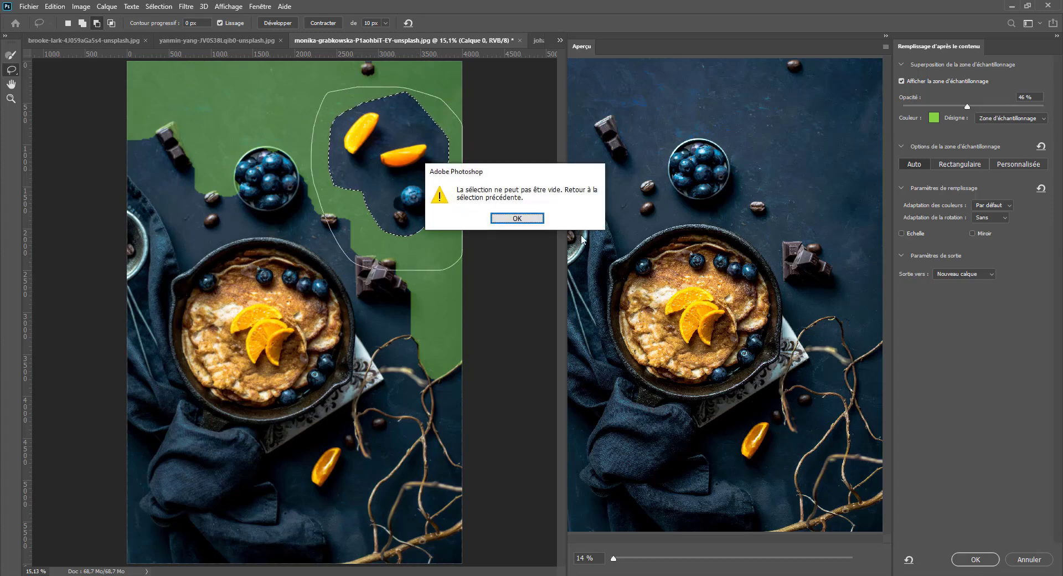
- Dismiss the empty-selection warning and cancel Content-Aware Fill for the orange slices
{"action": "left_click", "coordinate": [518, 221]}
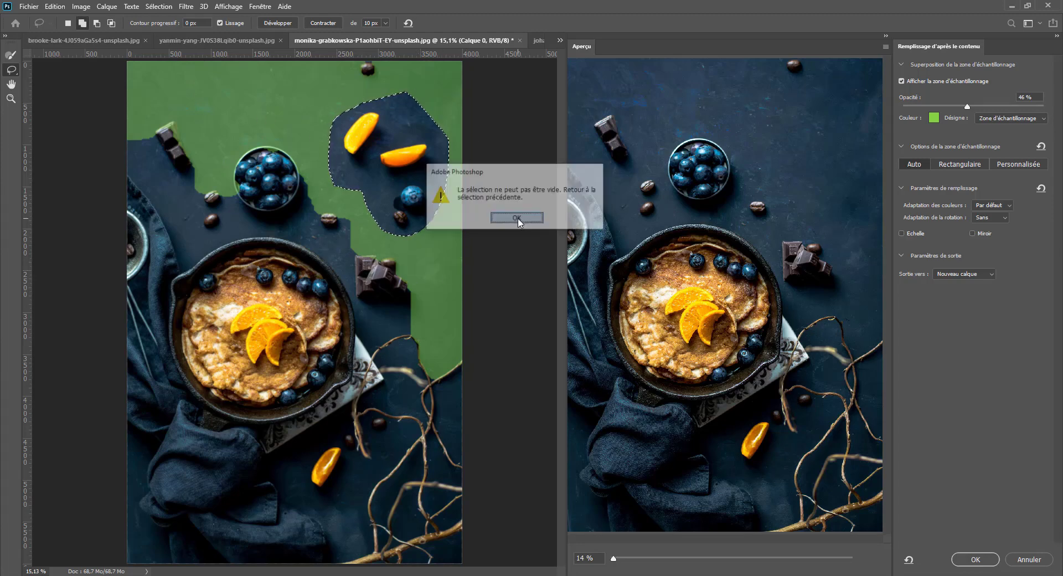
{"action": "left_click", "coordinate": [1025, 559]}
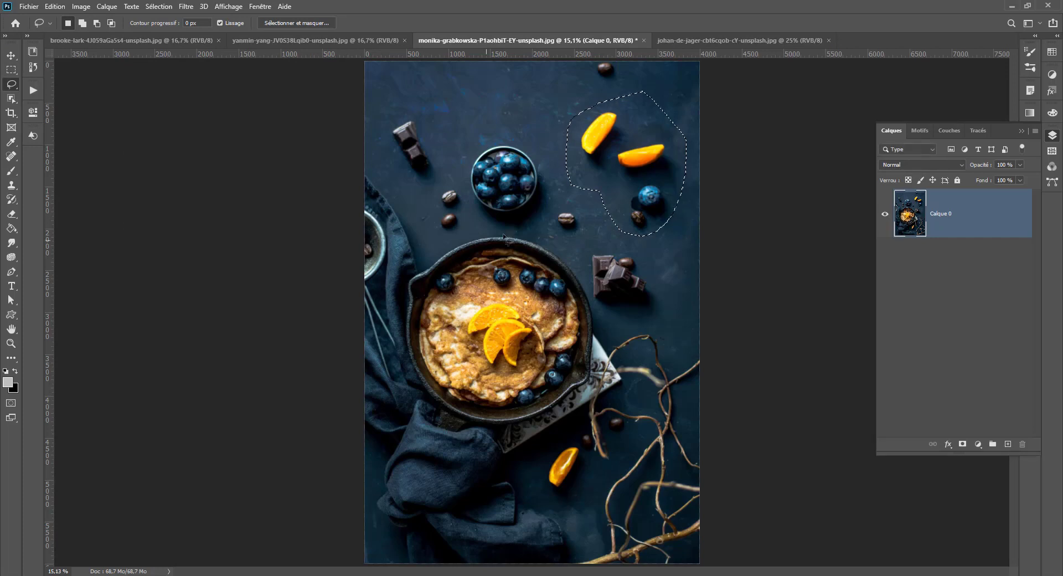
- Draw a freehand Lasso selection around the bowl of blueberries and open Content-Aware Fill for it
{"action": "mouse_move", "coordinate": [477, 138]}
{"action": "left_mouse_down"}
{"action": "mouse_move", "coordinate": [467, 160]}
{"action": "mouse_move", "coordinate": [490, 222]}
{"action": "mouse_move", "coordinate": [540, 224]}
{"action": "mouse_move", "coordinate": [546, 145]}
{"action": "mouse_move", "coordinate": [477, 138]}
{"action": "left_mouse_up"}
{"action": "left_click", "coordinate": [53, 6]}
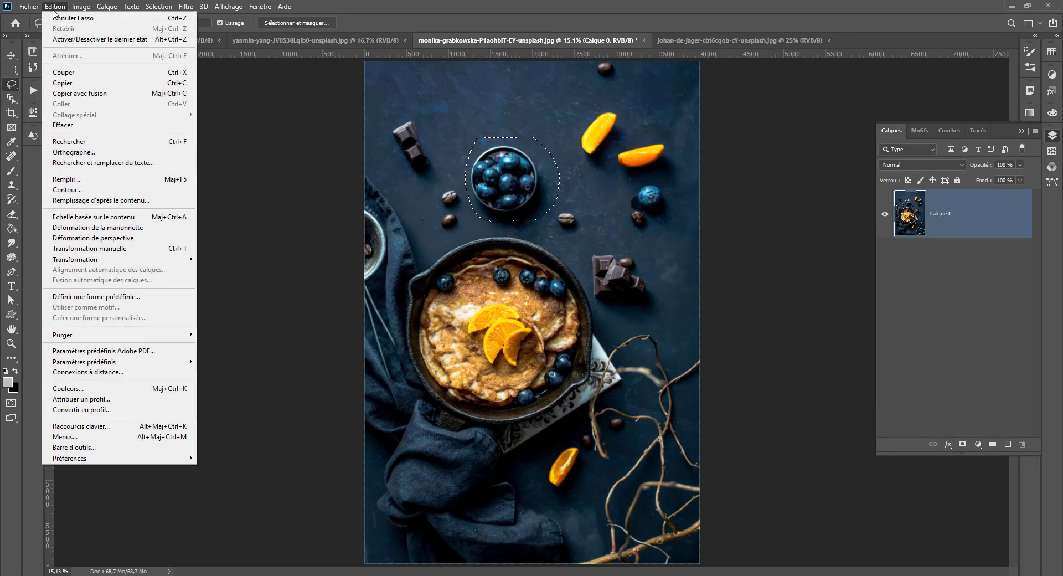
{"action": "left_click", "coordinate": [96, 199]}
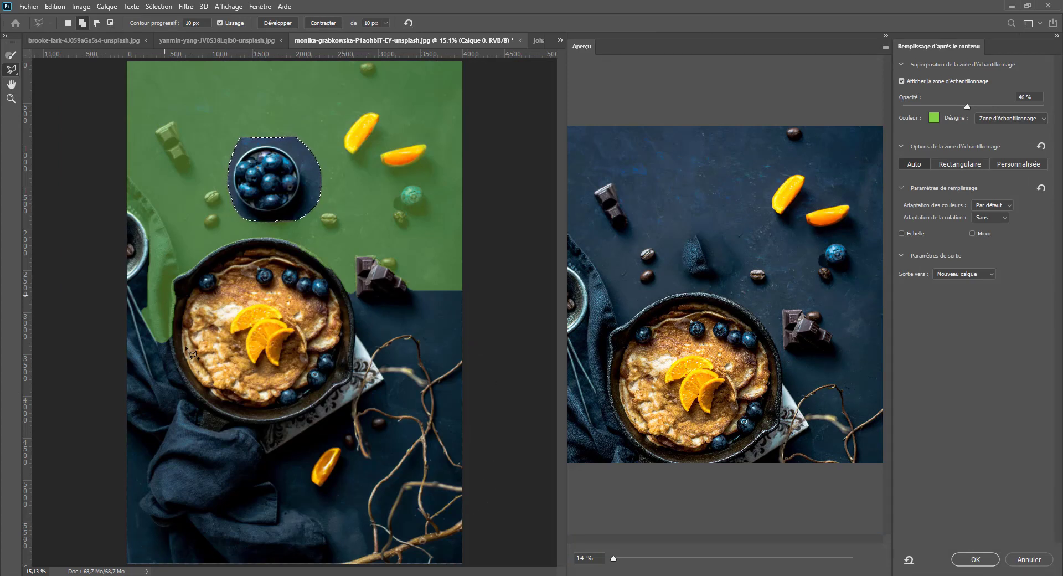
- Switch to the freehand Lasso inside Content-Aware Fill and try a loop beside the image edge
{"action": "key", "text": "alt"}
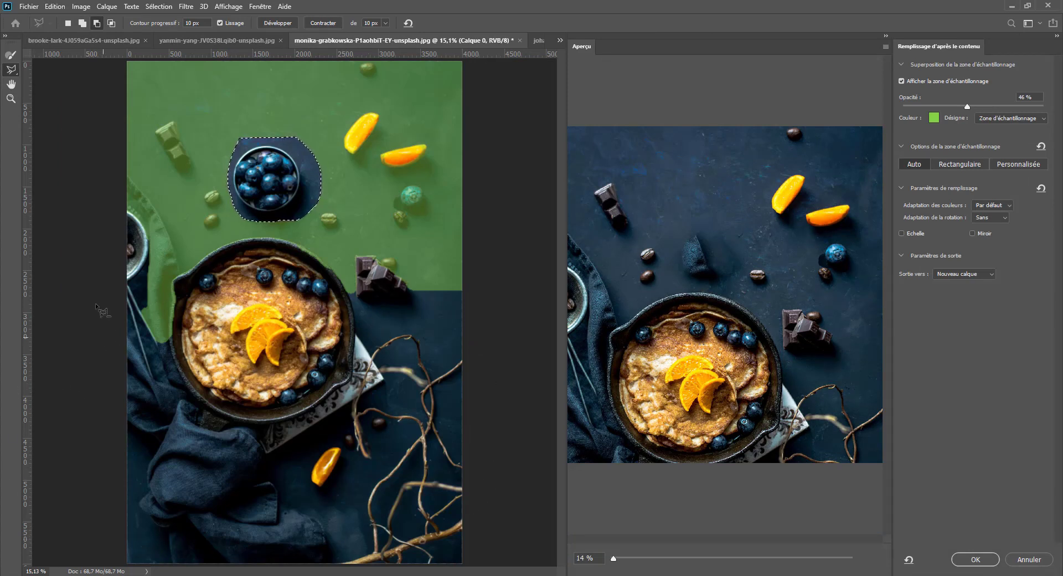
{"action": "right_click", "coordinate": [12, 70]}
{"action": "left_click", "coordinate": [36, 70]}
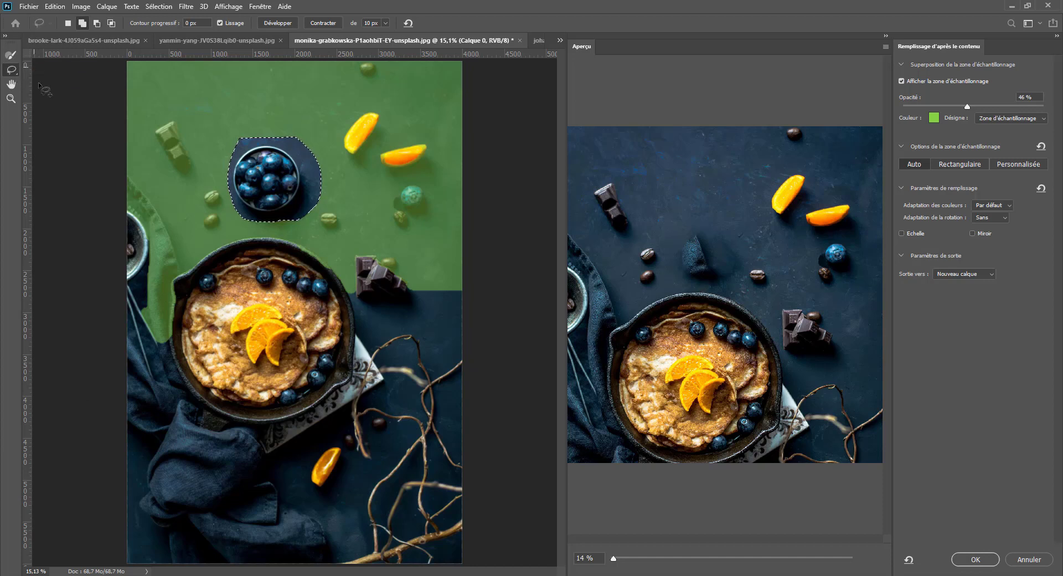
{"action": "mouse_move", "coordinate": [104, 346]}
{"action": "left_mouse_down"}
{"action": "mouse_move", "coordinate": [193, 249]}
{"action": "mouse_move", "coordinate": [126, 148]}
{"action": "mouse_move", "coordinate": [78, 155]}
{"action": "left_mouse_up"}
- Brush the cloth edge, the chocolate, the lone blueberry and the nearby coffee beans out of the sampling area with the size 690 Sampling Brush
{"action": "left_click", "coordinate": [11, 54]}
{"action": "left_click", "coordinate": [161, 237]}
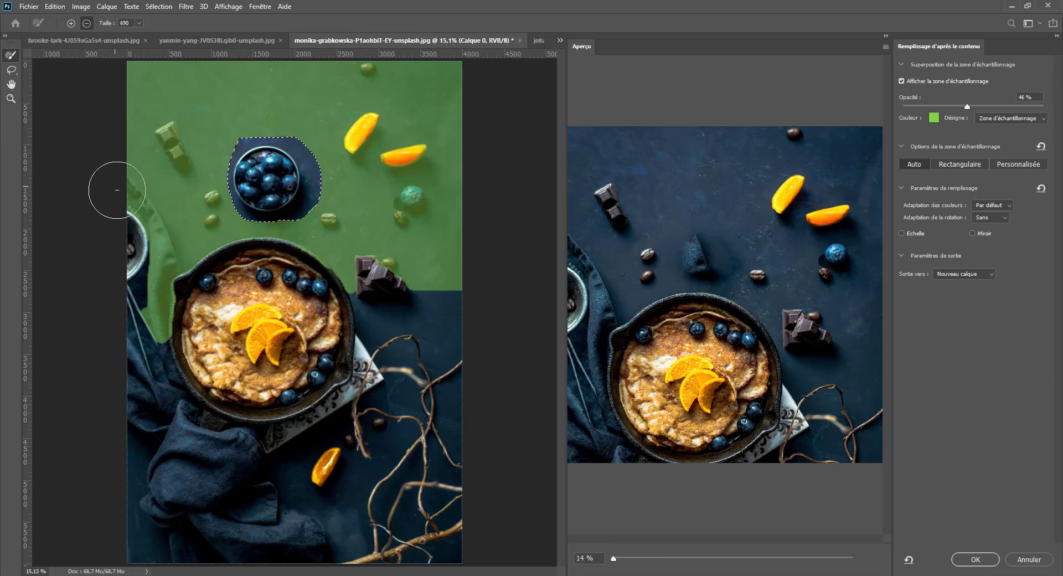
{"action": "mouse_move", "coordinate": [116, 190]}
{"action": "left_mouse_down"}
{"action": "mouse_move", "coordinate": [151, 239]}
{"action": "mouse_move", "coordinate": [147, 326]}
{"action": "left_mouse_up"}
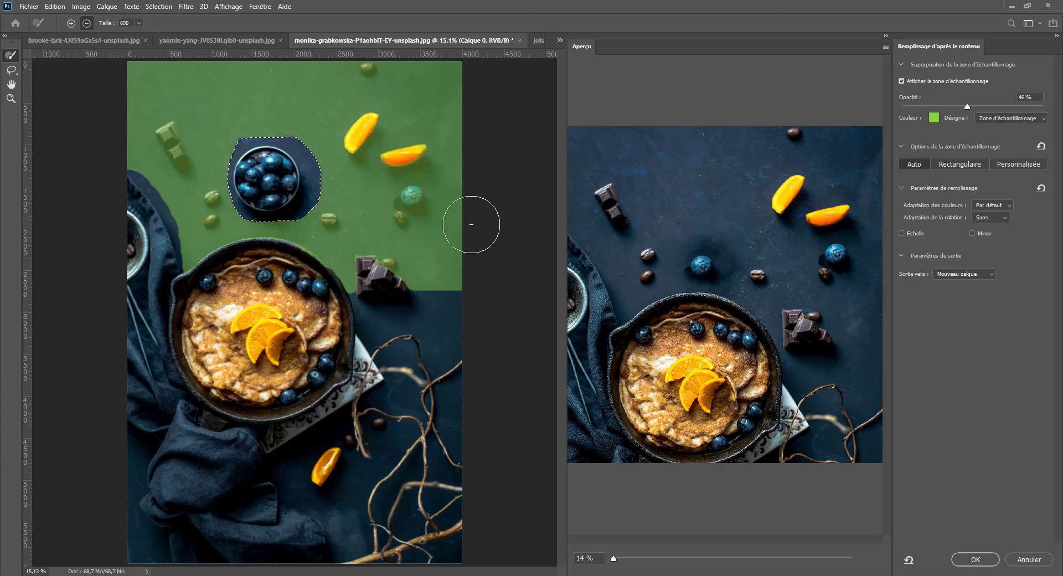
{"action": "left_click_drag", "start_coordinate": [405, 205], "coordinate": [417, 210]}
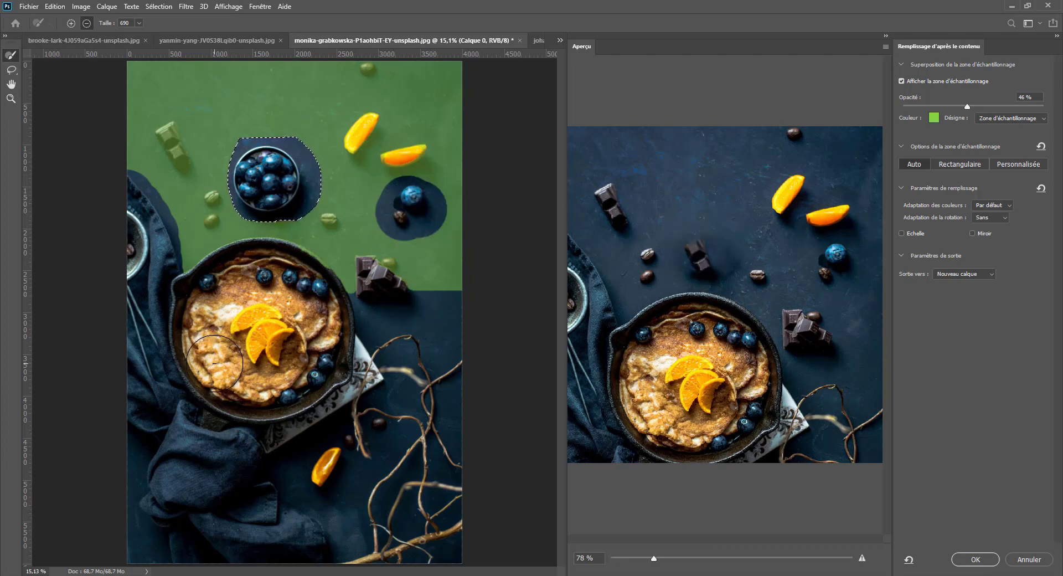
{"action": "mouse_move", "coordinate": [176, 113]}
{"action": "left_mouse_down"}
{"action": "mouse_move", "coordinate": [196, 233]}
{"action": "mouse_move", "coordinate": [193, 174]}
{"action": "left_mouse_up"}
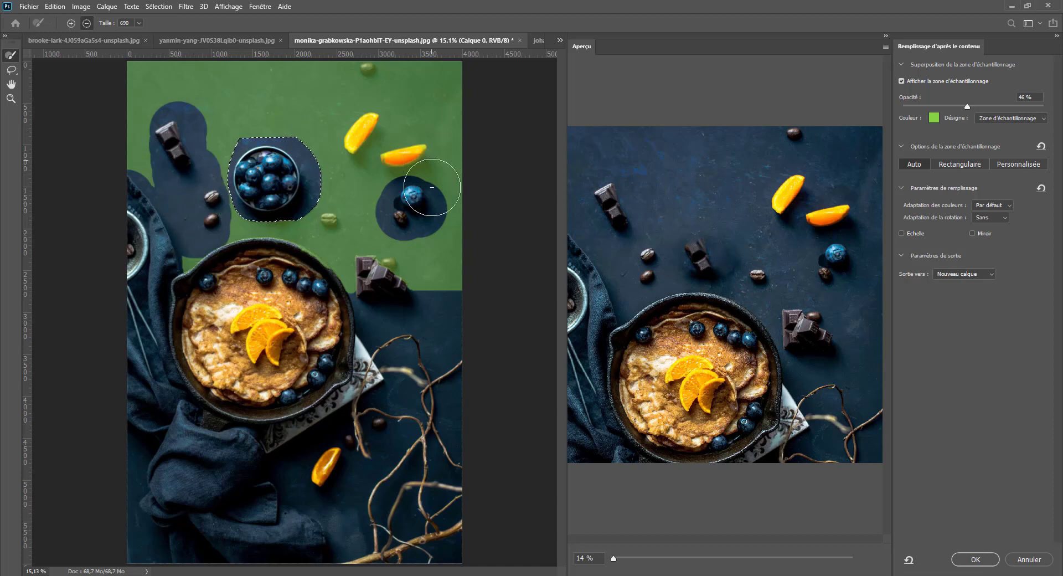
{"action": "left_click_drag", "start_coordinate": [386, 264], "coordinate": [346, 238]}
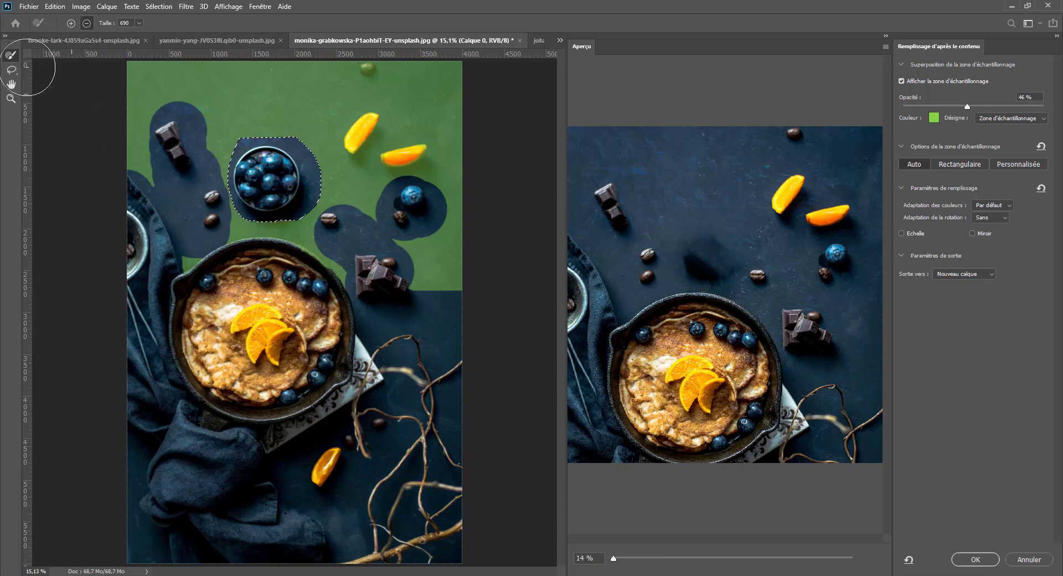
- Leave Content-Aware Fill without applying it and remove the selection around the blueberry bowl
{"action": "left_click", "coordinate": [11, 69]}
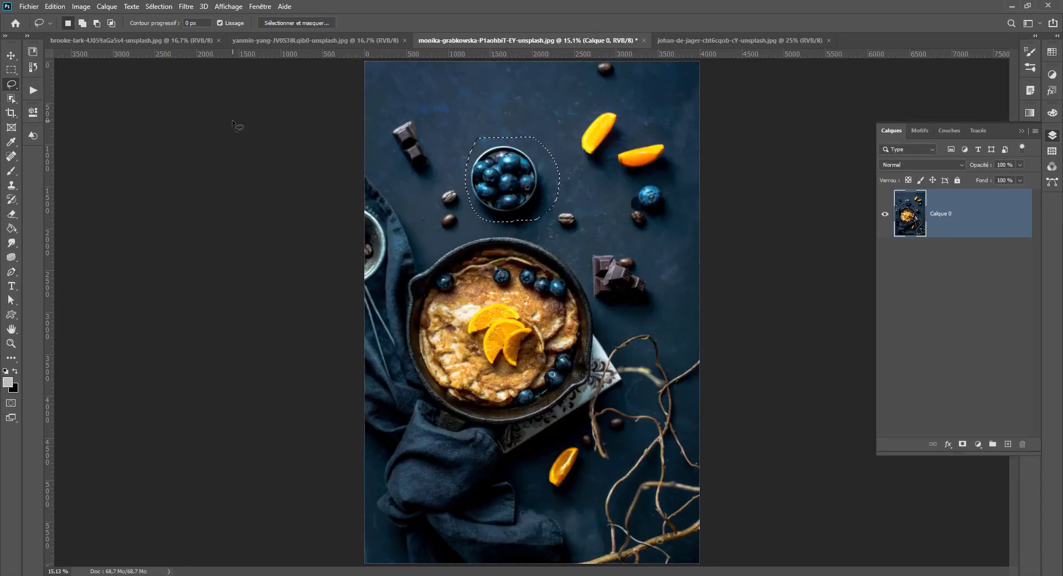
{"action": "mouse_move", "coordinate": [527, 194]}
{"action": "left_mouse_down"}
{"action": "mouse_move", "coordinate": [530, 209]}
{"action": "mouse_move", "coordinate": [526, 198]}
{"action": "left_mouse_up"}
{"action": "key", "text": "ctrl+d"}
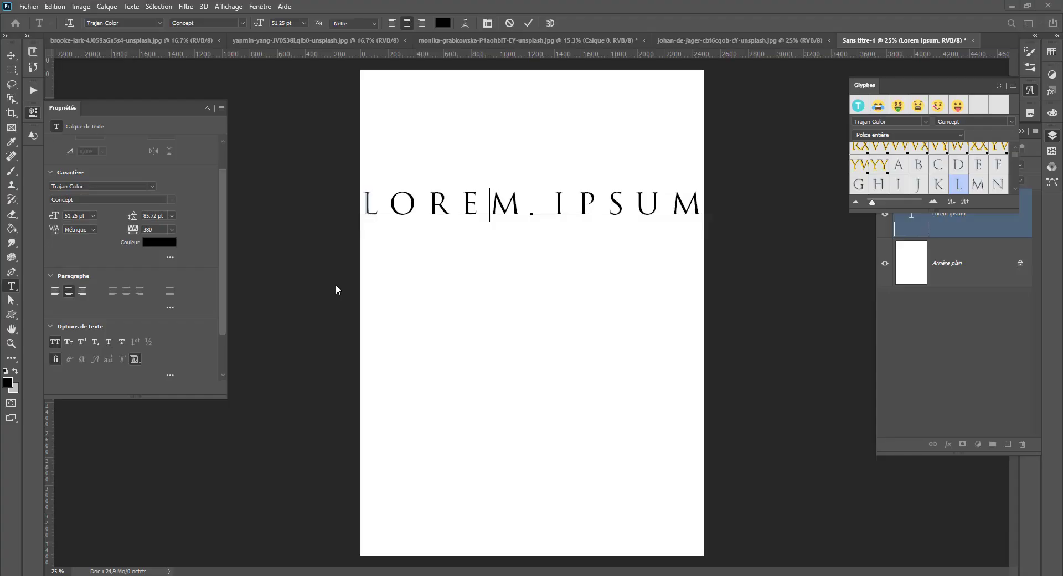
- Check the font family and style lists for the word LOREM, keep Trajan Color Concept, and select the whole text line
{"action": "double_click", "coordinate": [474, 194]}
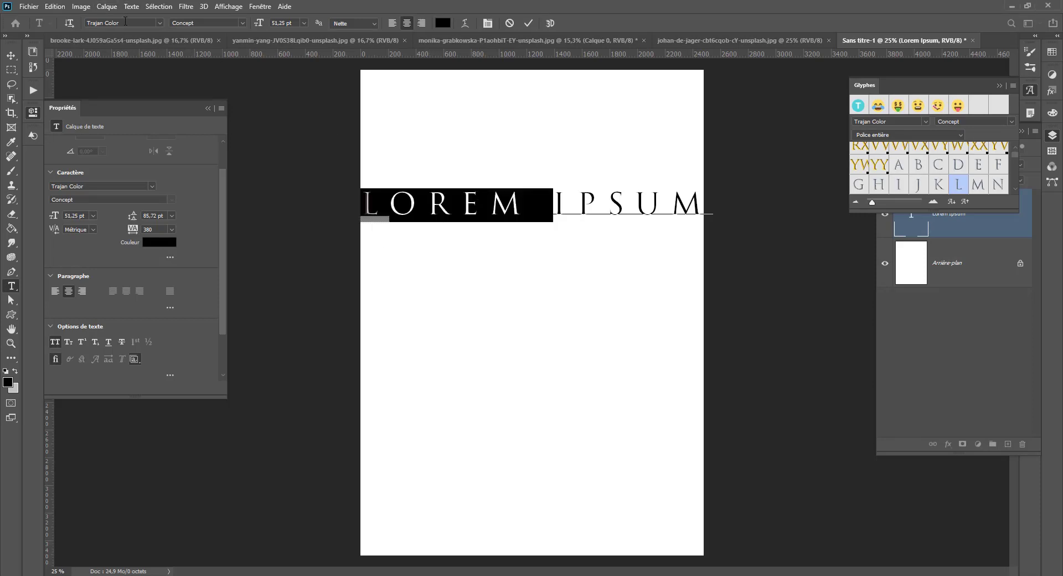
{"action": "left_click", "coordinate": [154, 23]}
{"action": "left_click", "coordinate": [158, 23]}
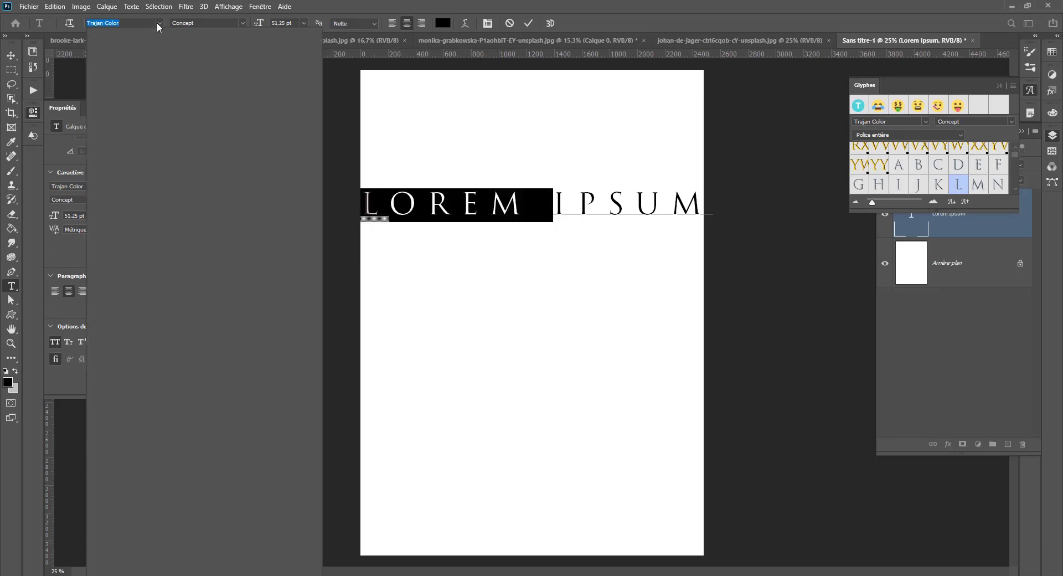
{"action": "left_click", "coordinate": [158, 23]}
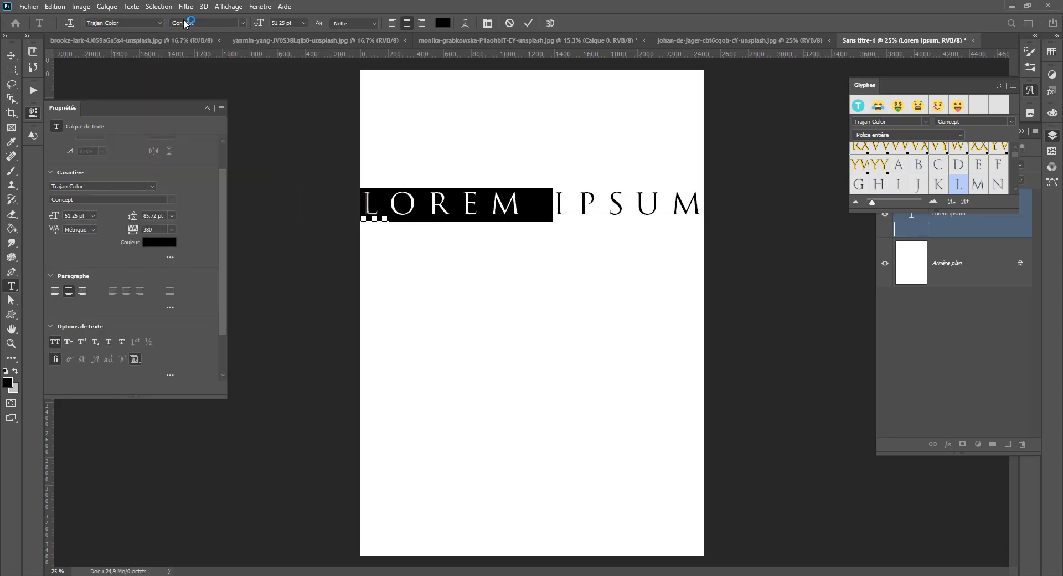
{"action": "left_click", "coordinate": [239, 23]}
{"action": "left_click", "coordinate": [198, 31]}
{"action": "key", "text": "ctrl+a"}
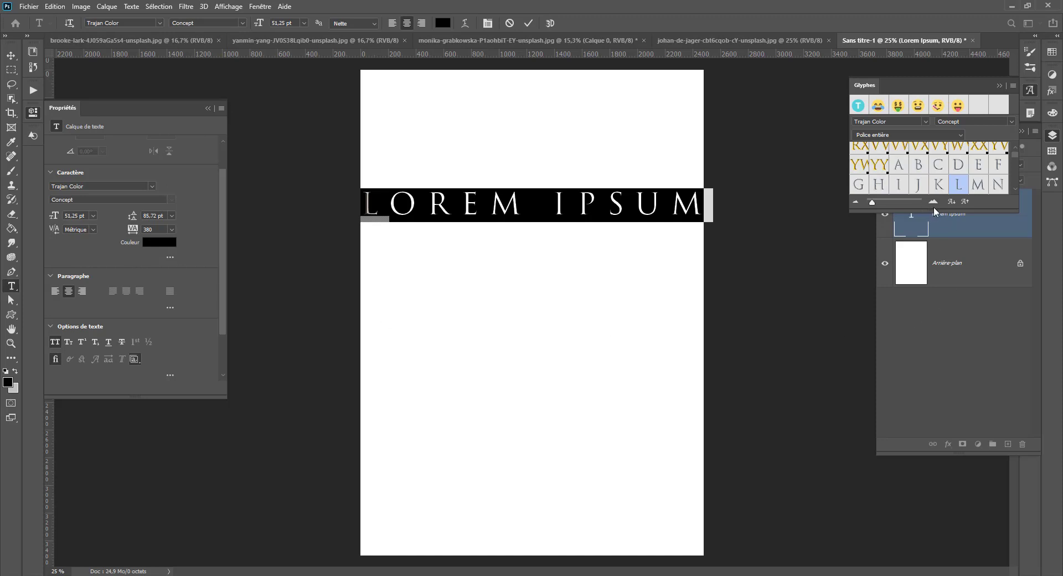
- Enlarge the Glyphs panel and browse the colored glyph variants of Trajan Color
{"action": "left_click_drag", "start_coordinate": [935, 207], "coordinate": [911, 519]}
{"action": "scroll", "coordinate": [904, 360], "scroll_direction": "down", "scroll_amount": 3}
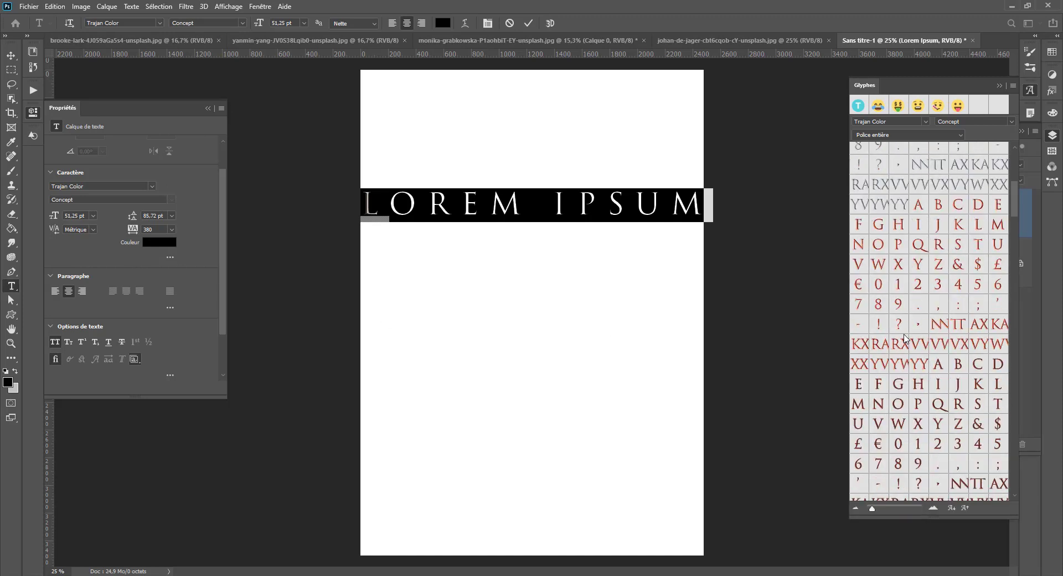
{"action": "scroll", "coordinate": [905, 339], "scroll_direction": "down", "scroll_amount": 6}
{"action": "scroll", "coordinate": [493, 303], "scroll_direction": "down", "scroll_amount": 1}
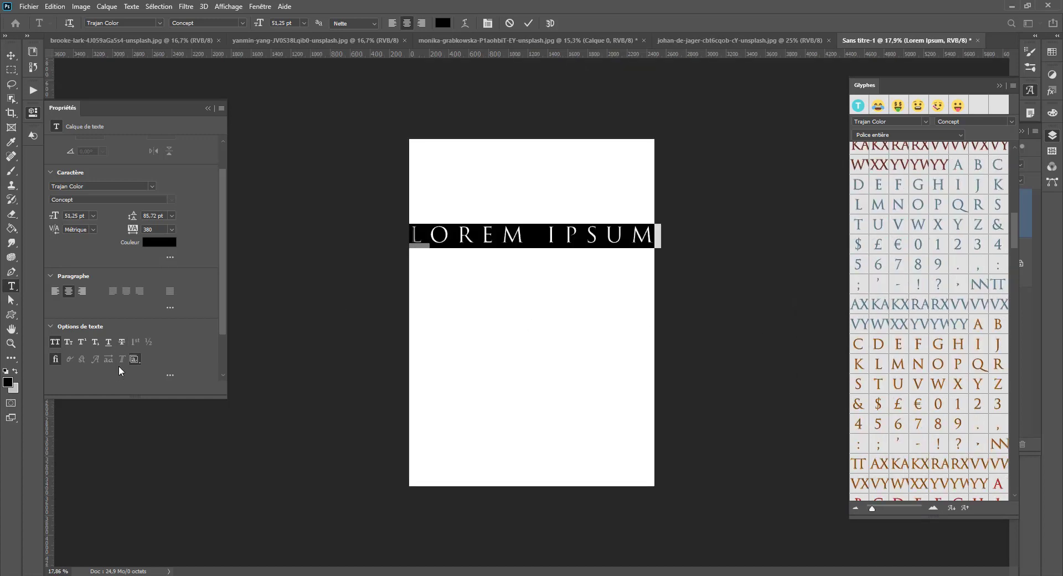
- Replace the L of LOREM with its green alternate glyph and the O with its red alternate glyph
{"action": "mouse_move", "coordinate": [464, 237]}
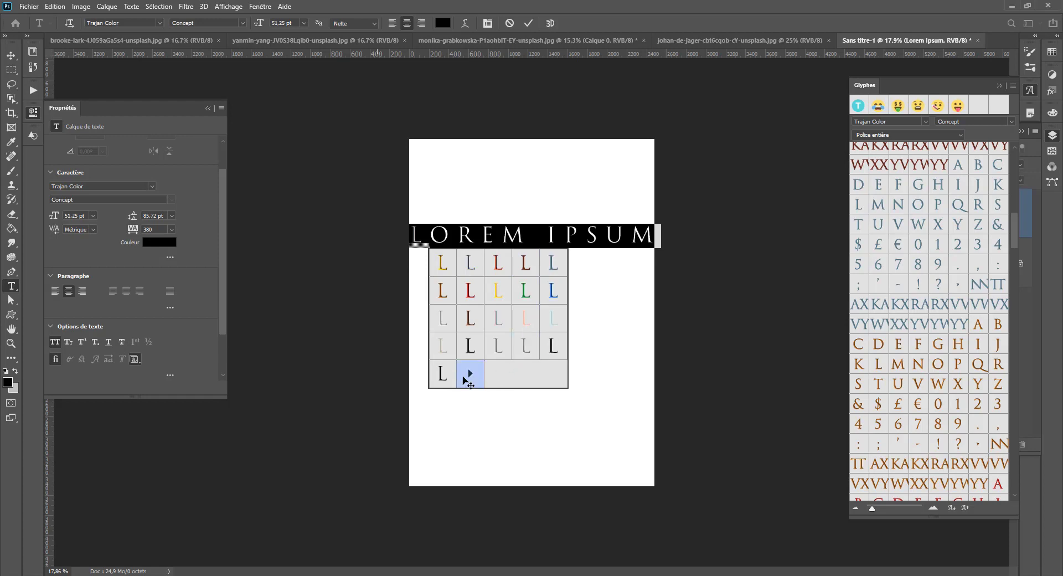
{"action": "left_click", "coordinate": [525, 293]}
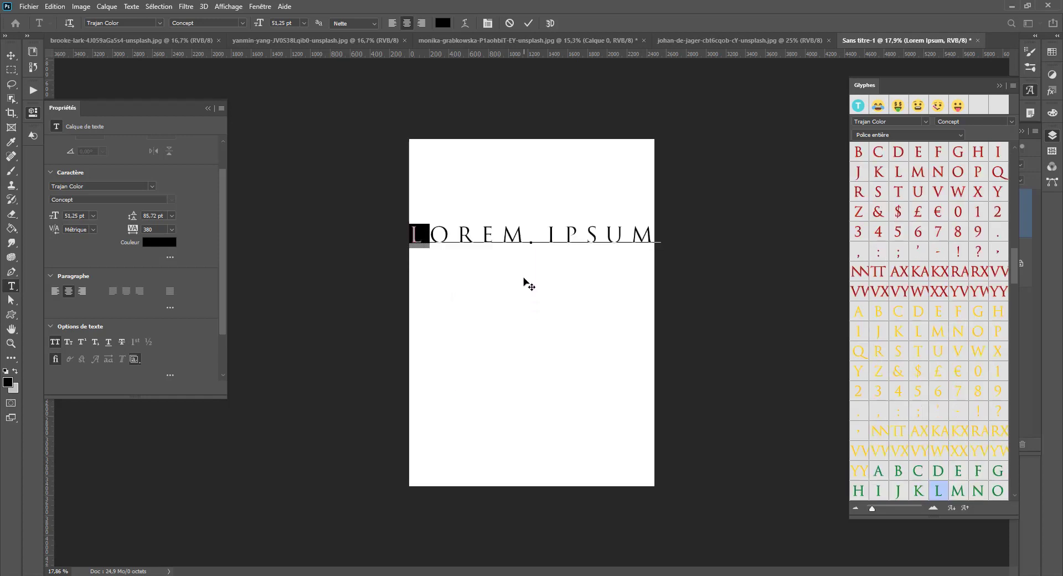
{"action": "left_click", "coordinate": [464, 234]}
{"action": "left_click_drag", "start_coordinate": [418, 233], "coordinate": [666, 235]}
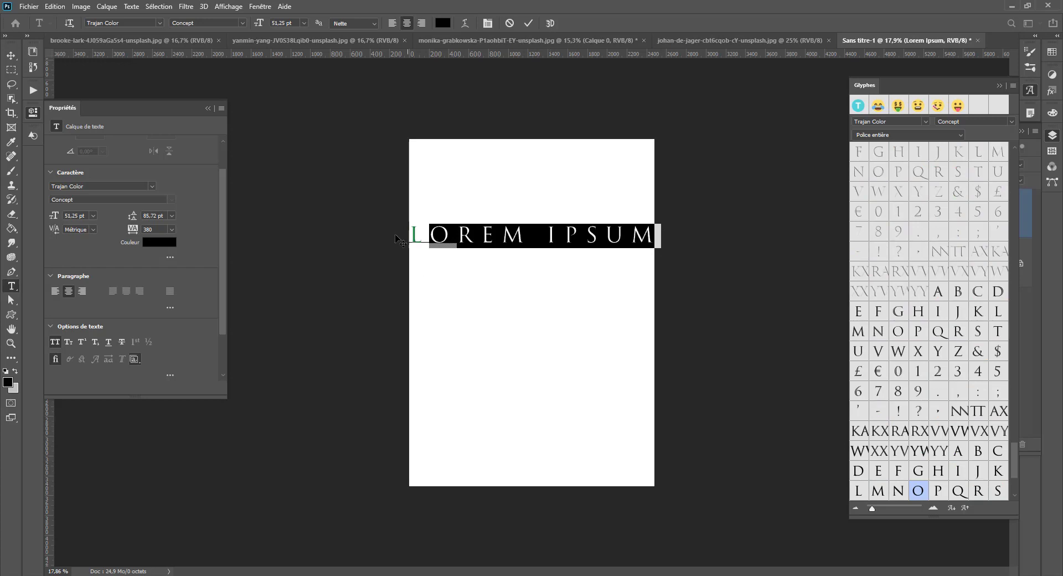
{"action": "left_click", "coordinate": [496, 290]}
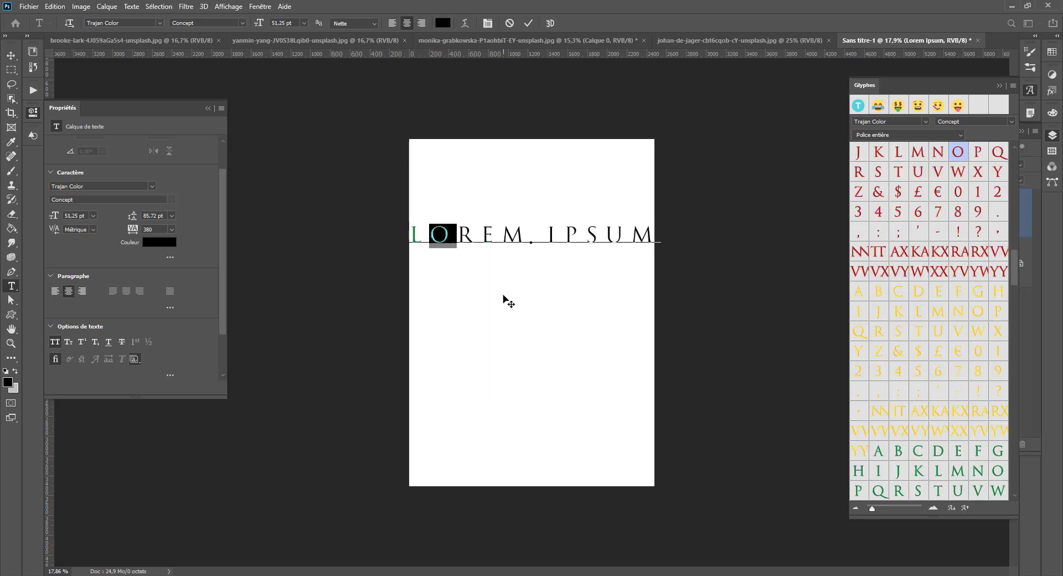
- Apply the Silver stylistic set to the whole LOREM IPSUM line
{"action": "triple_click", "coordinate": [478, 241]}
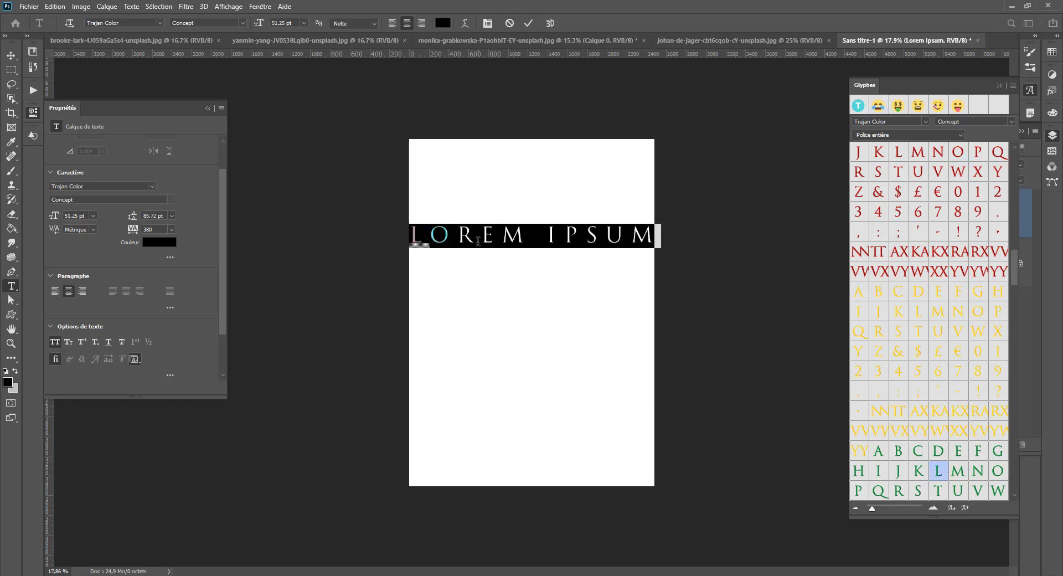
{"action": "left_click", "coordinate": [135, 360]}
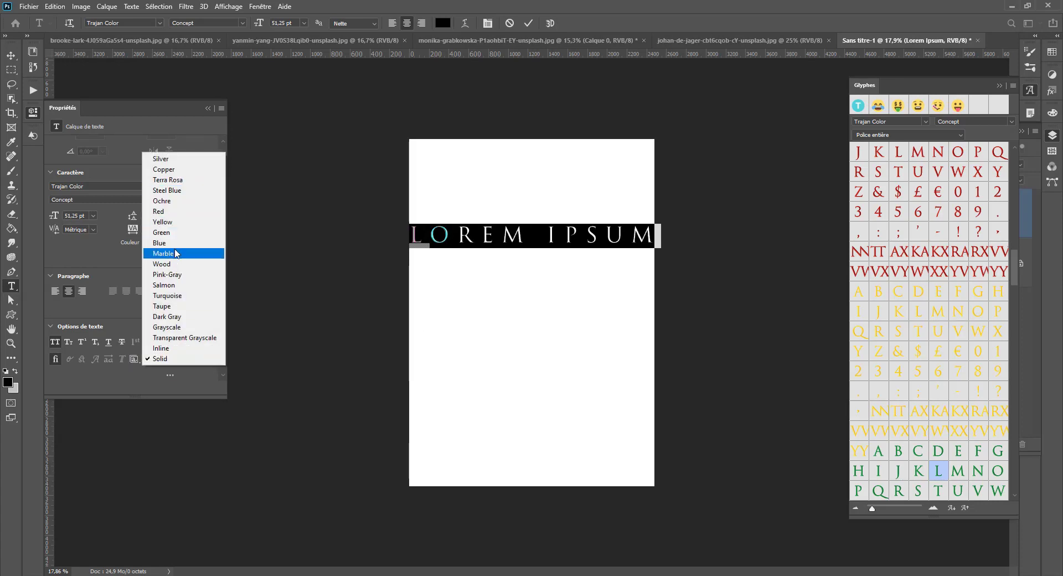
{"action": "left_click", "coordinate": [169, 159]}
{"action": "left_click", "coordinate": [482, 235]}
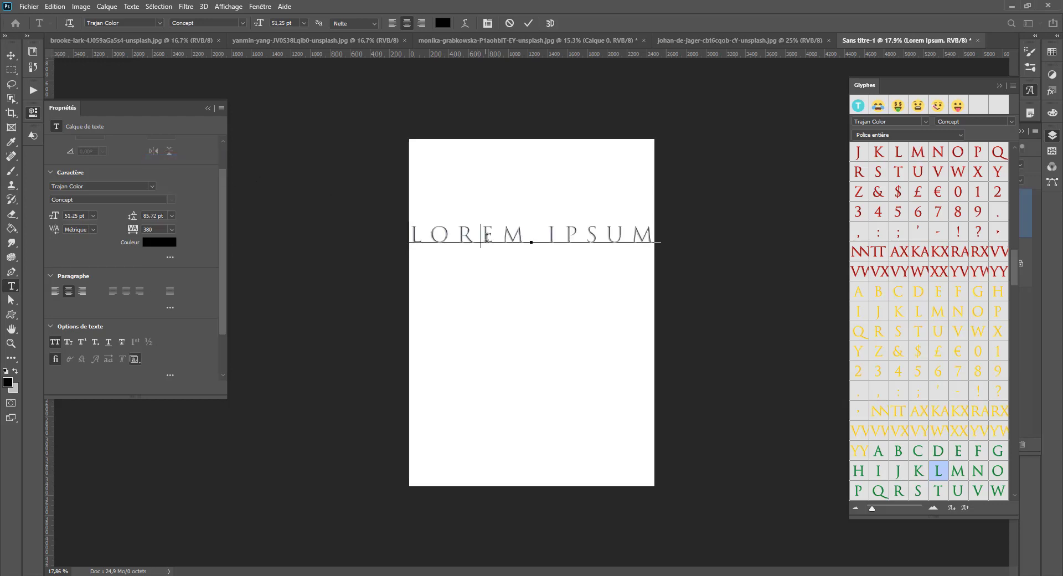
{"action": "scroll", "coordinate": [508, 227], "scroll_direction": "up", "scroll_amount": 6}
{"action": "scroll", "coordinate": [477, 231], "scroll_direction": "down", "scroll_amount": 2}
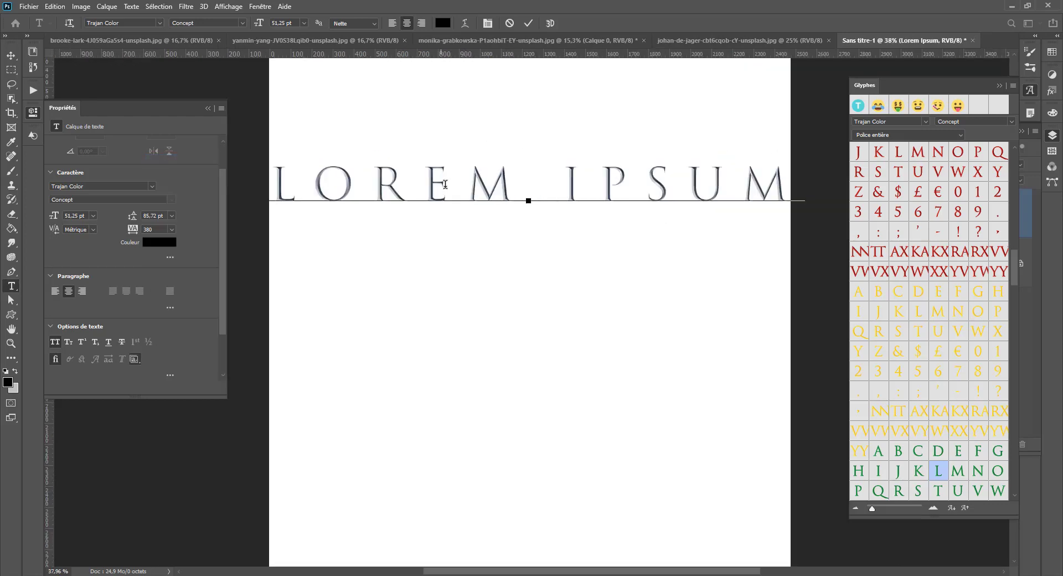
- Add the Turquoise stylistic set to the whole LOREM IPSUM line
{"action": "triple_click", "coordinate": [449, 184]}
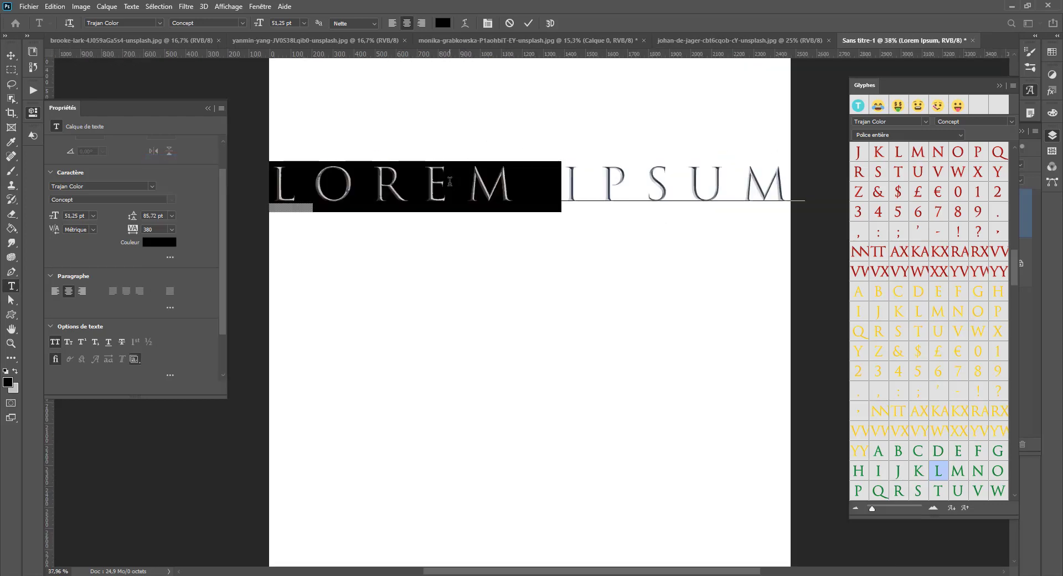
{"action": "left_click", "coordinate": [136, 360]}
{"action": "left_click", "coordinate": [174, 296]}
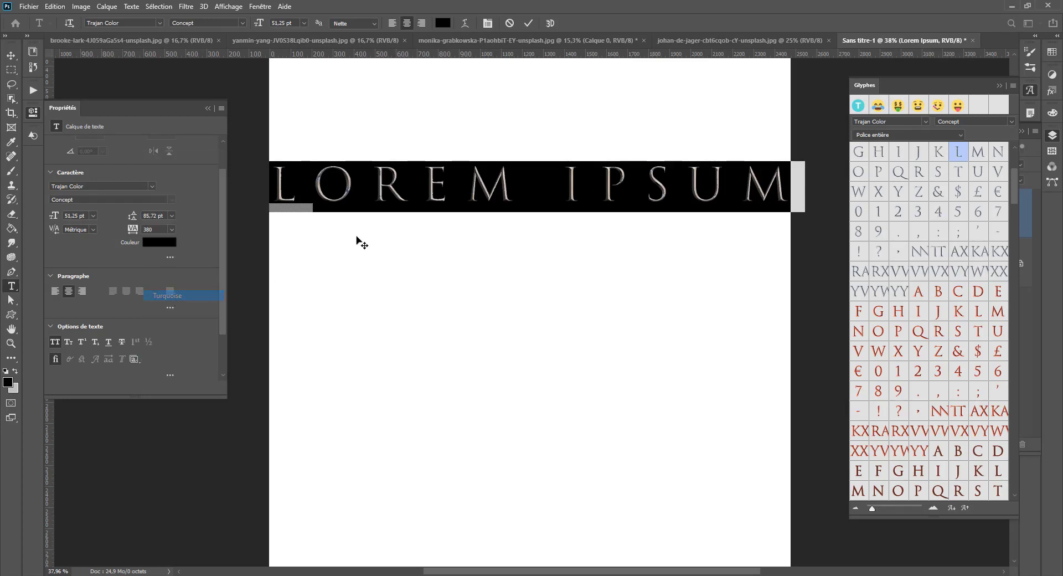
{"action": "left_click", "coordinate": [517, 178]}
- Turn off the Silver stylistic set for the whole LOREM IPSUM line
{"action": "left_click", "coordinate": [135, 360]}
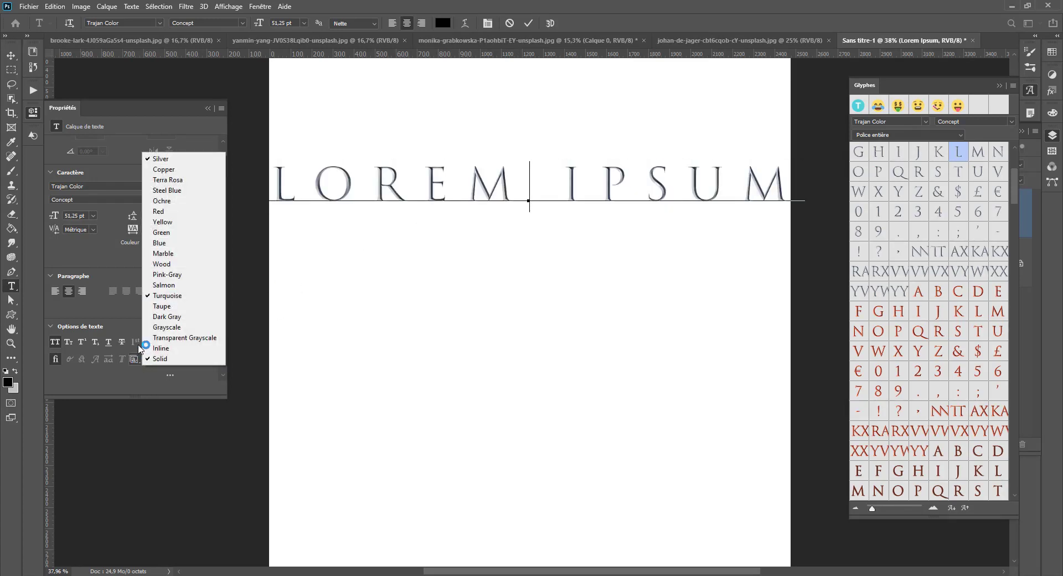
{"action": "key", "text": "ctrl+a"}
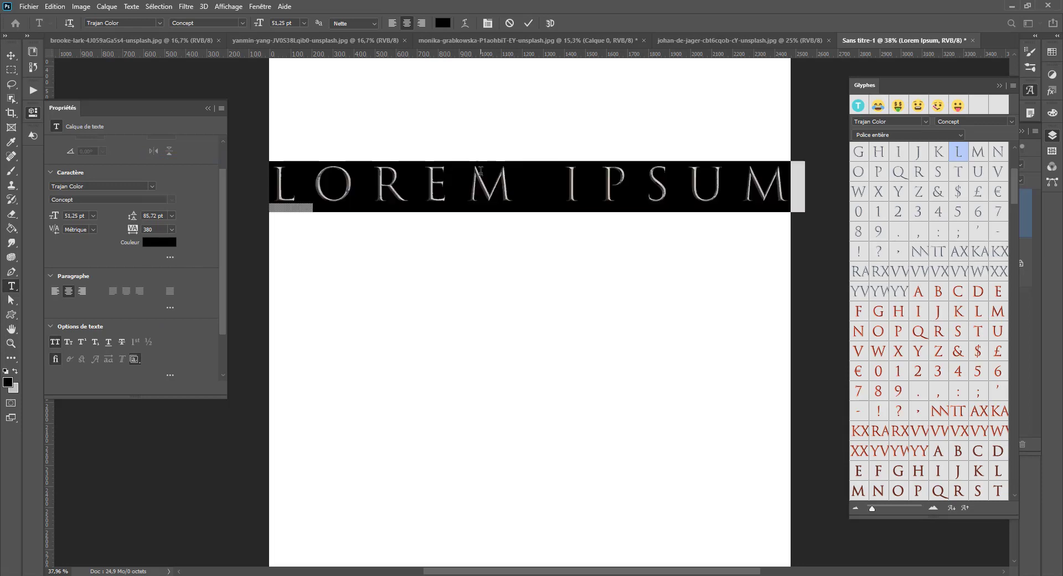
{"action": "left_click", "coordinate": [134, 359]}
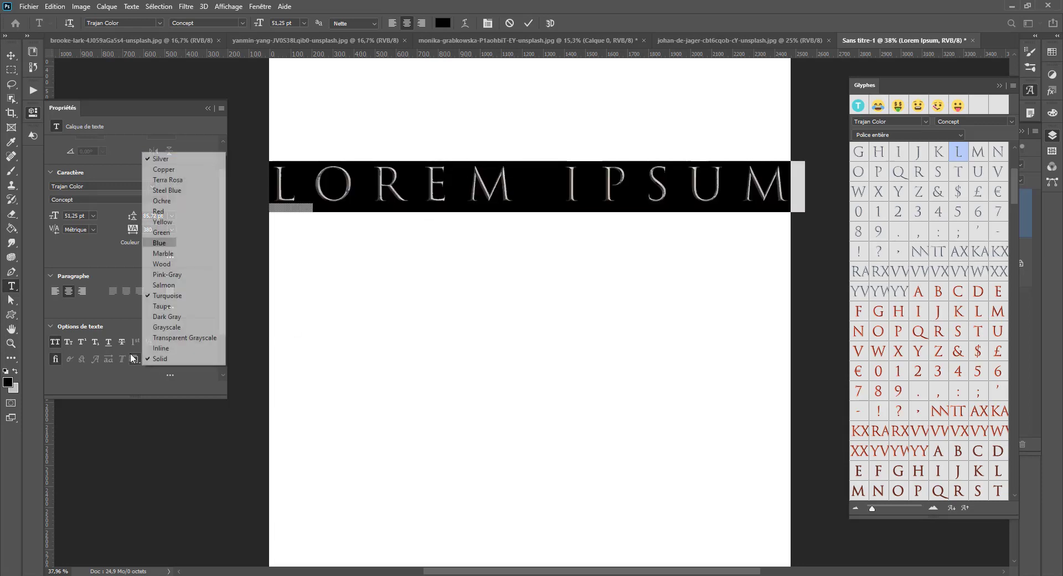
{"action": "left_click", "coordinate": [160, 159]}
{"action": "left_click", "coordinate": [479, 185]}
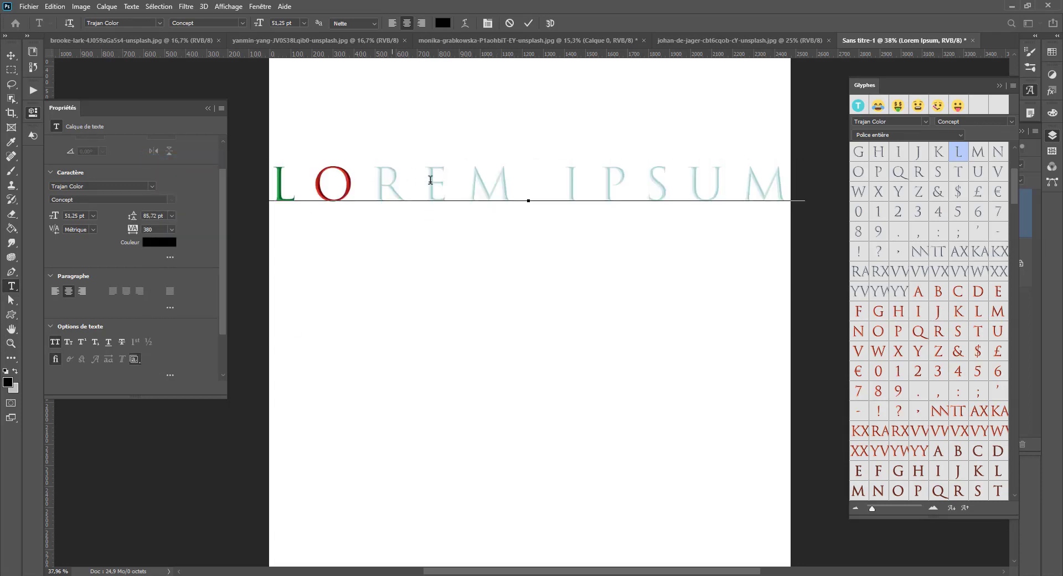
- Turn off the Solid stylistic set for the whole LOREM IPSUM line
{"action": "key", "text": "ctrl+a"}
{"action": "left_click", "coordinate": [134, 359]}
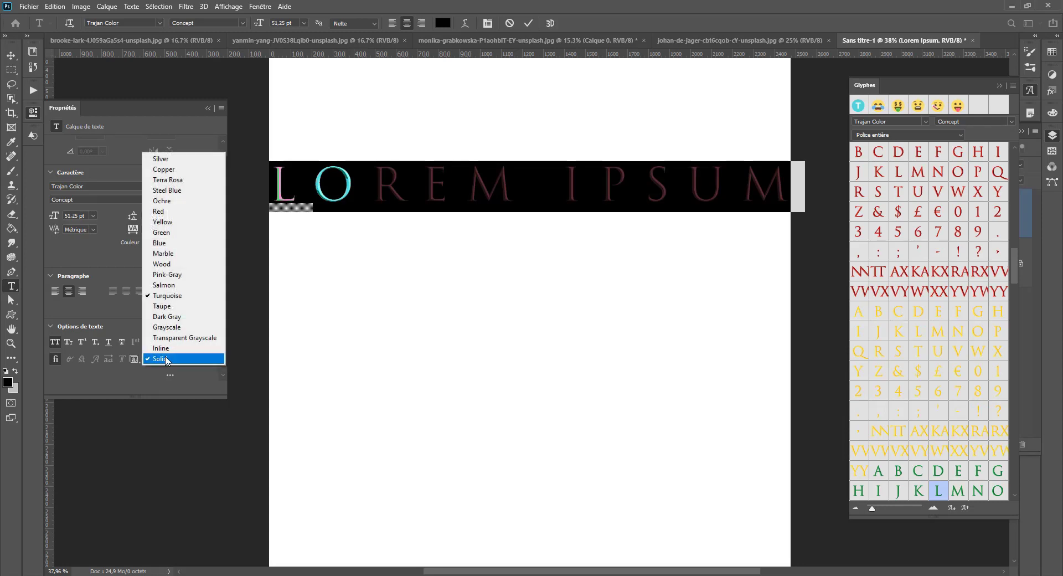
{"action": "left_click", "coordinate": [193, 359]}
{"action": "left_click", "coordinate": [477, 195]}
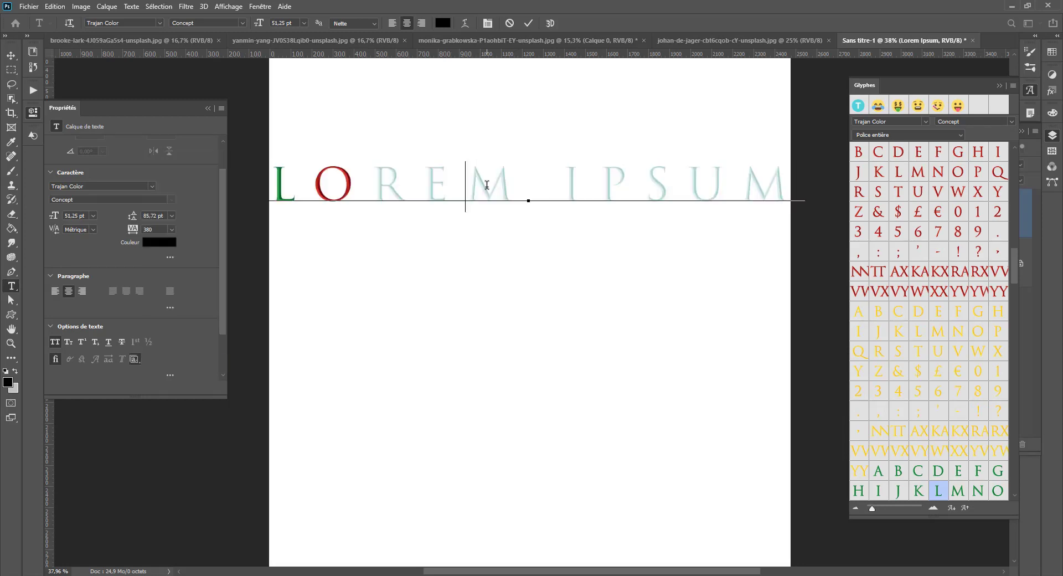
- Replace the first letter L of LOREM with its silver glyph alternate
{"action": "left_click", "coordinate": [339, 195]}
{"action": "key", "text": "shift+Left"}
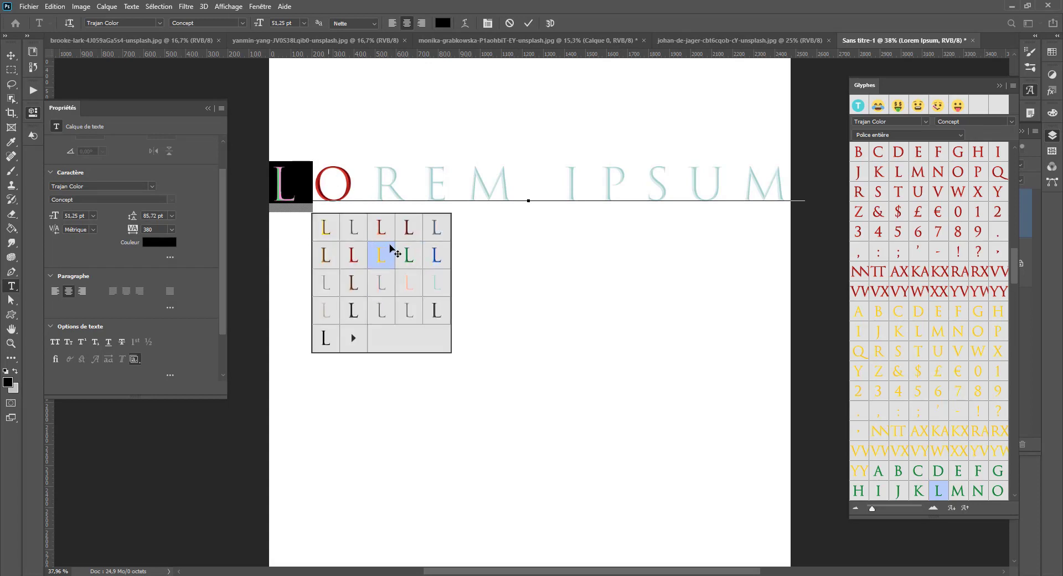
{"action": "left_click", "coordinate": [355, 229]}
- Replace the first letter L of LOREM with its gold glyph alternate and deselect the text
{"action": "left_click_drag", "start_coordinate": [346, 179], "coordinate": [265, 181]}
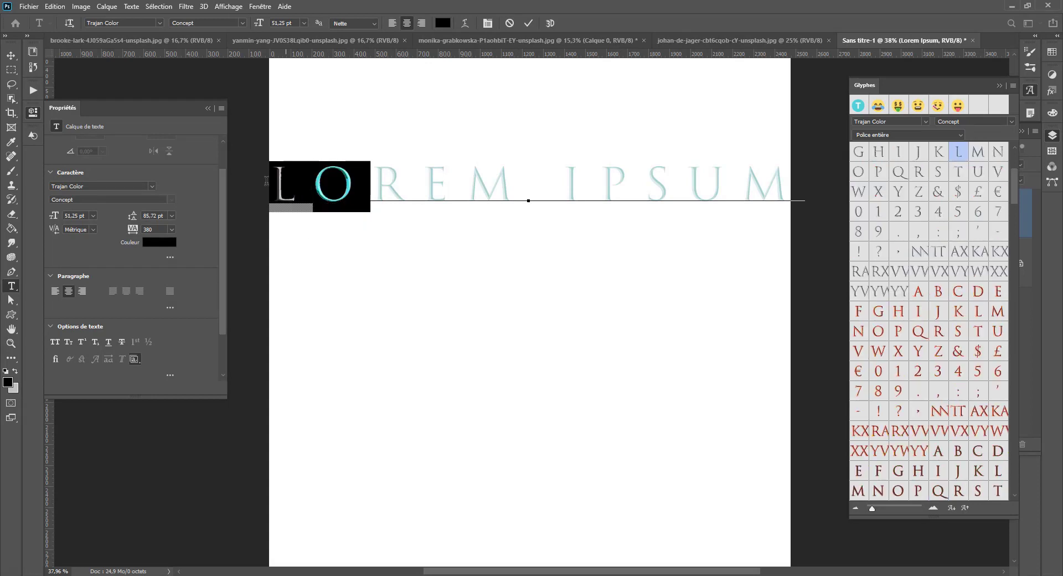
{"action": "left_click", "coordinate": [131, 360]}
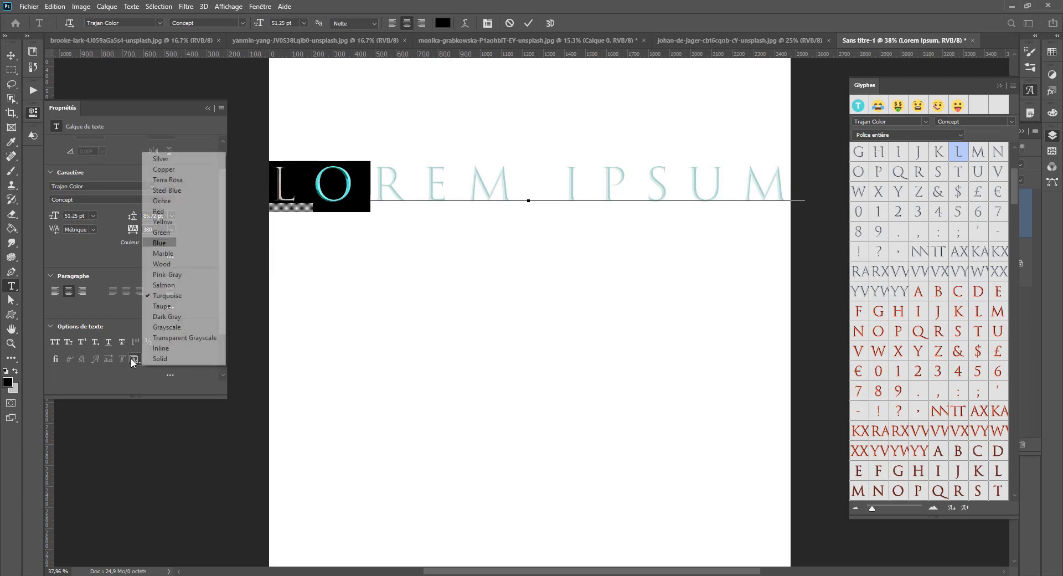
{"action": "left_click", "coordinate": [163, 295]}
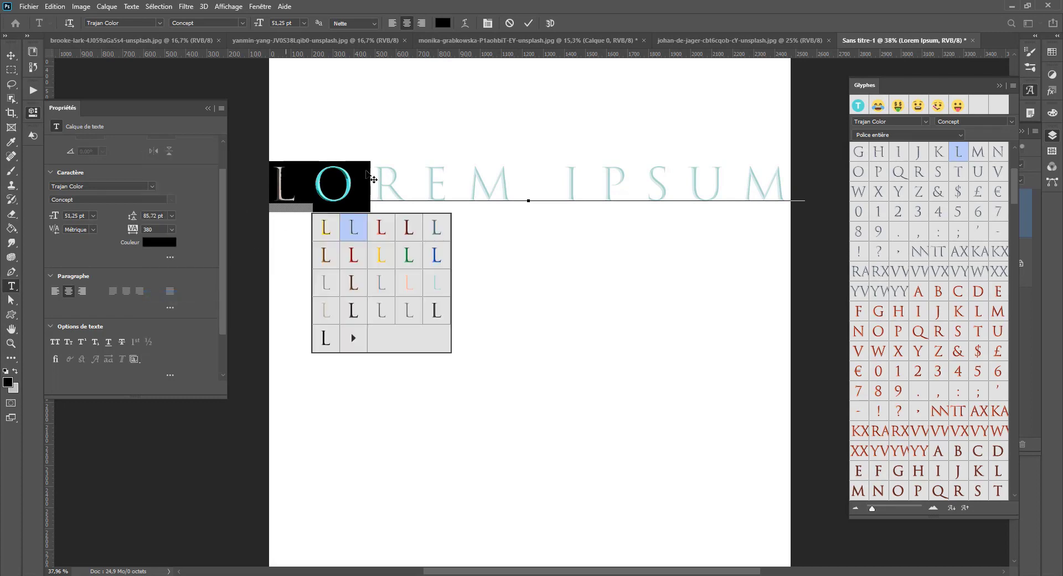
{"action": "left_click", "coordinate": [327, 231]}
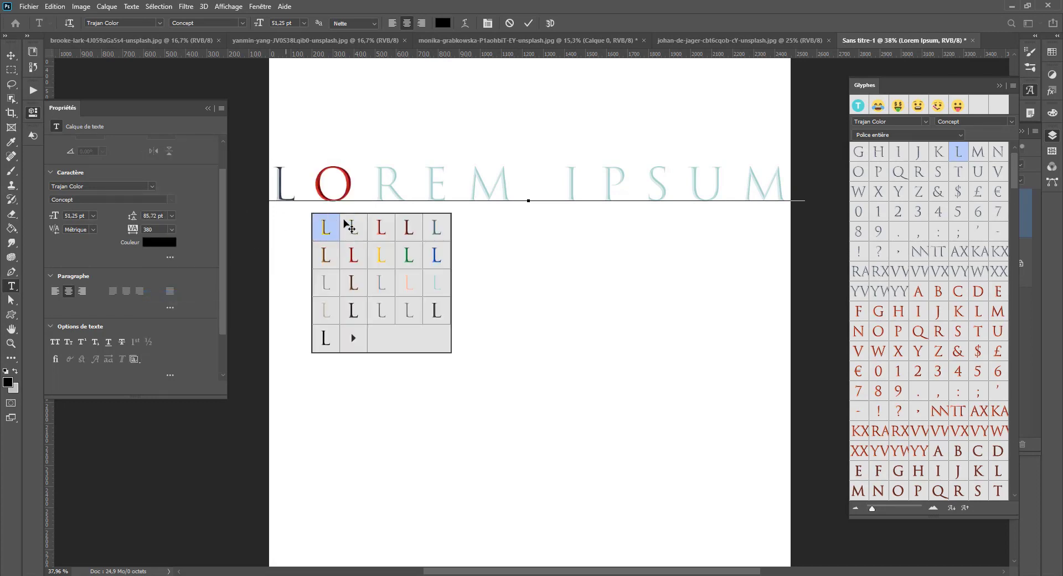
{"action": "left_click", "coordinate": [611, 188]}
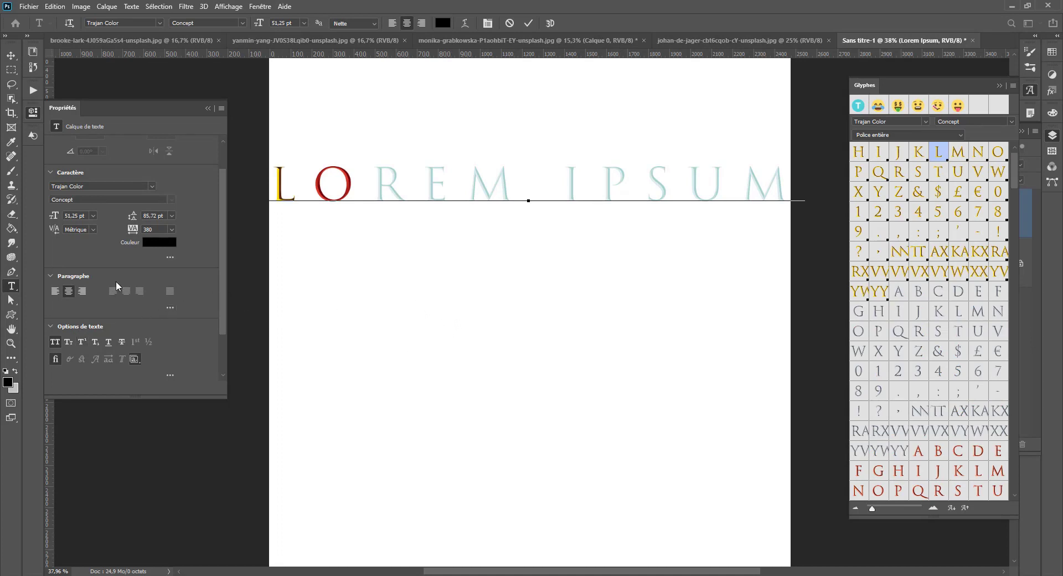
{"action": "triple_click", "coordinate": [527, 171]}
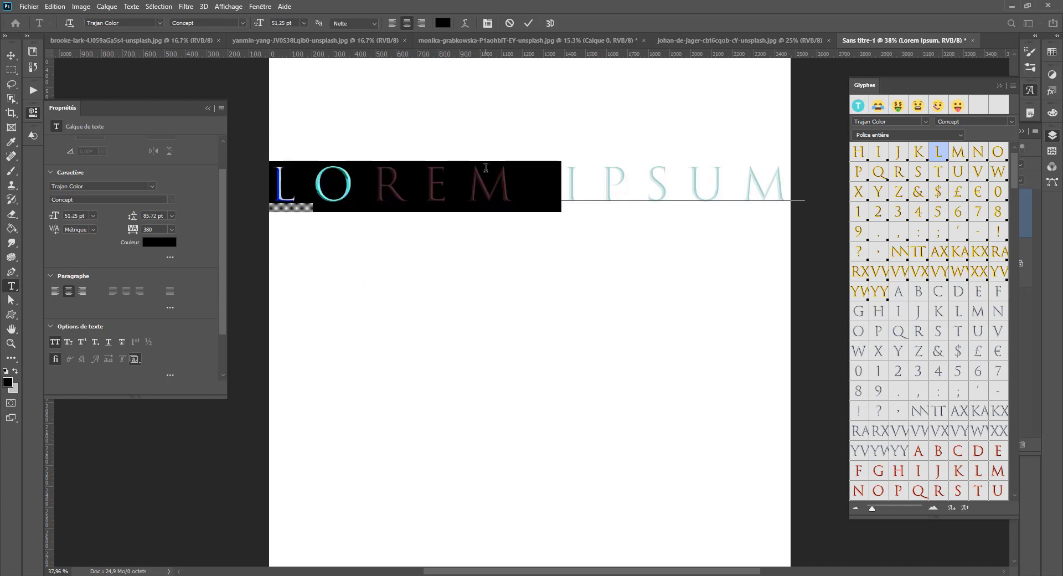
{"action": "left_click", "coordinate": [161, 21]}
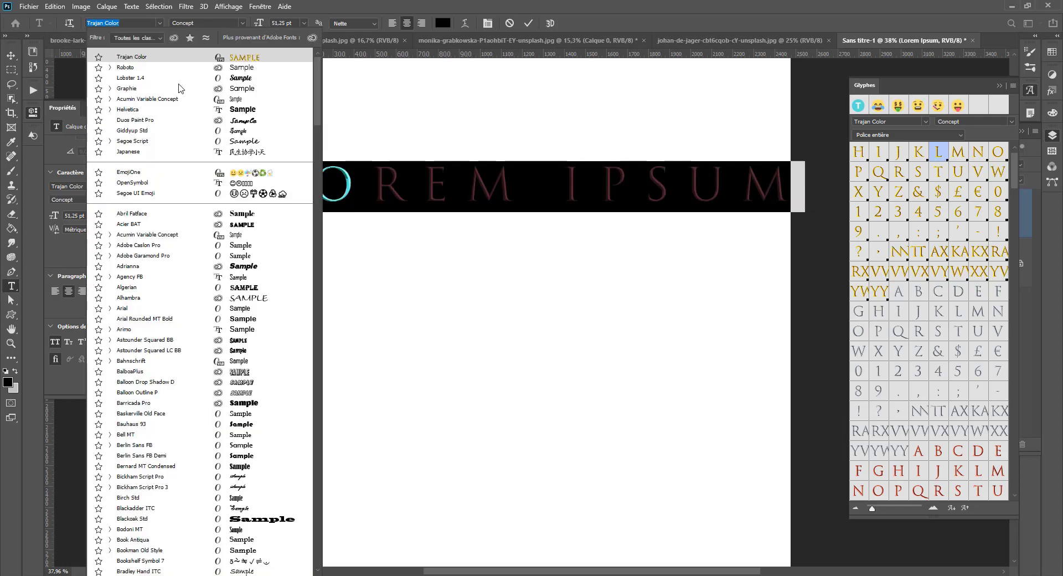
{"action": "left_click", "coordinate": [416, 194]}
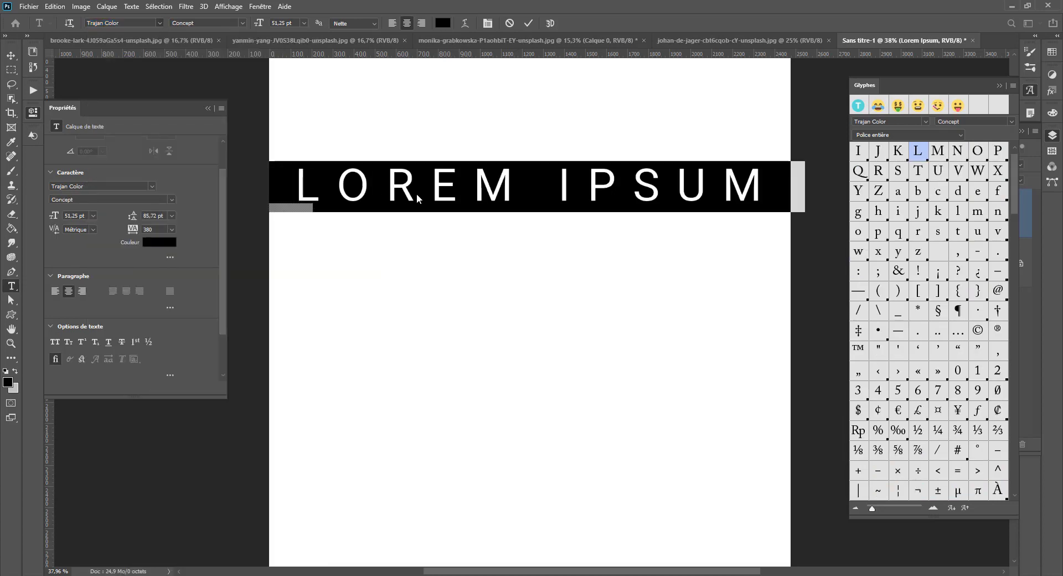
{"action": "left_click", "coordinate": [416, 194]}
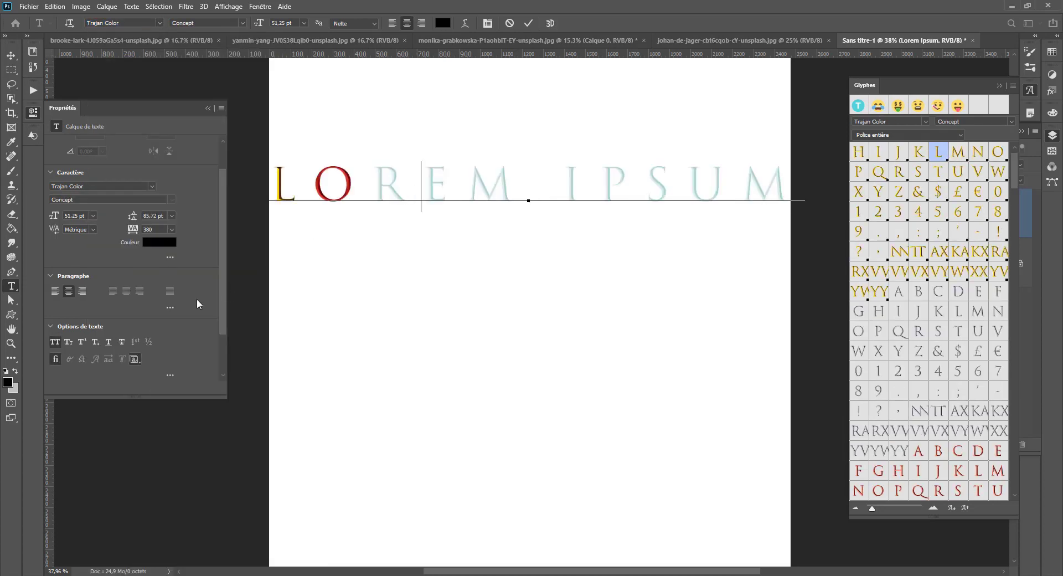